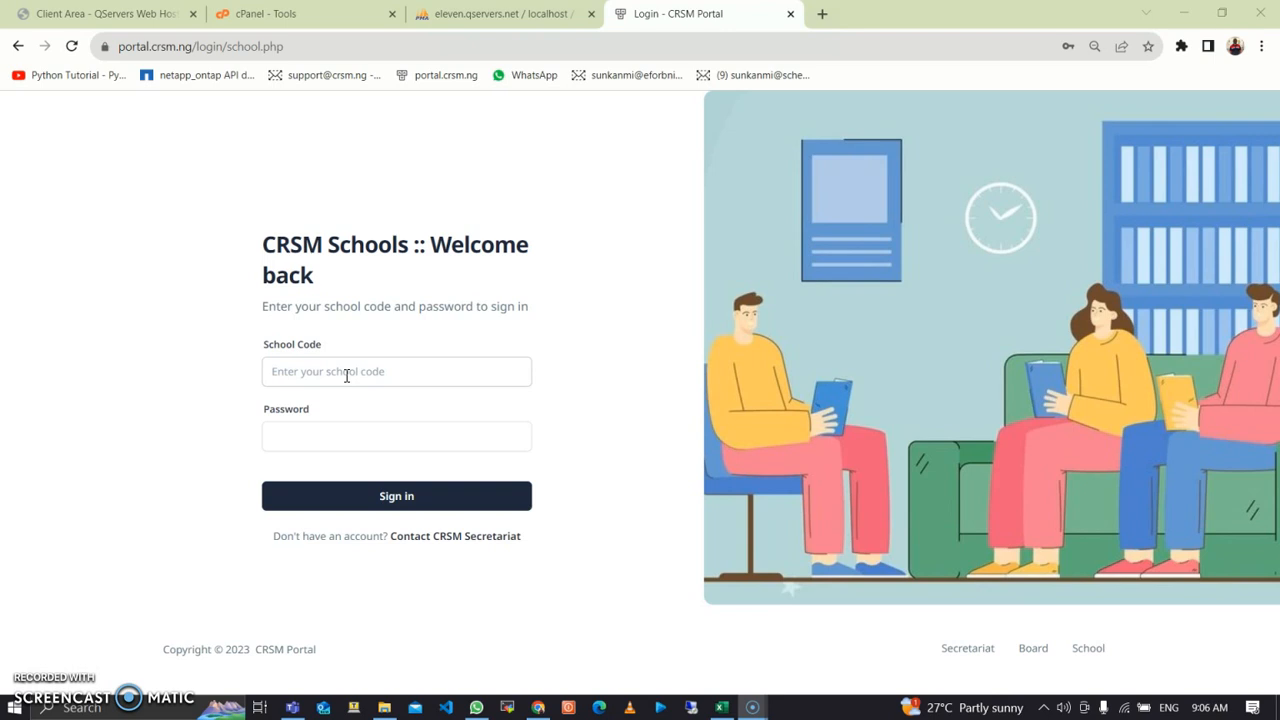
Step: Log in to CRSM Portal with the school's code, correcting a typo, and its password
{"action": "left_click", "coordinate": [347, 373]}
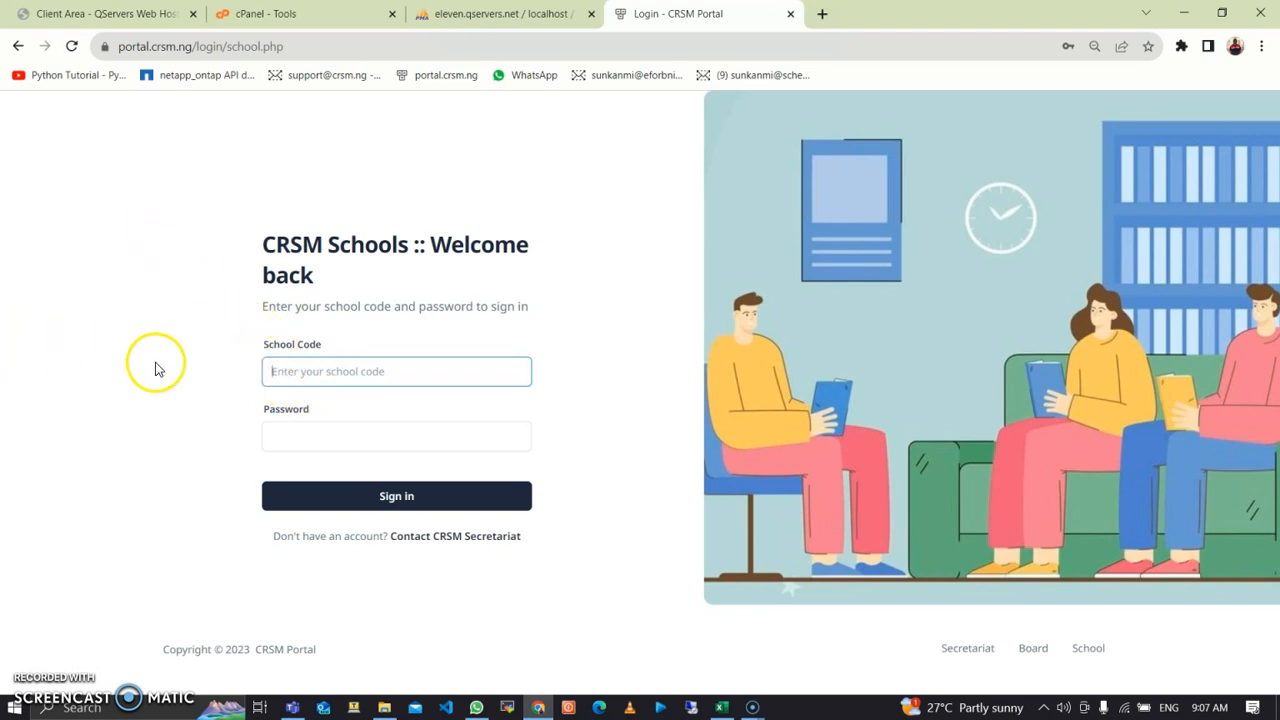
{"action": "type", "text": "ng"}
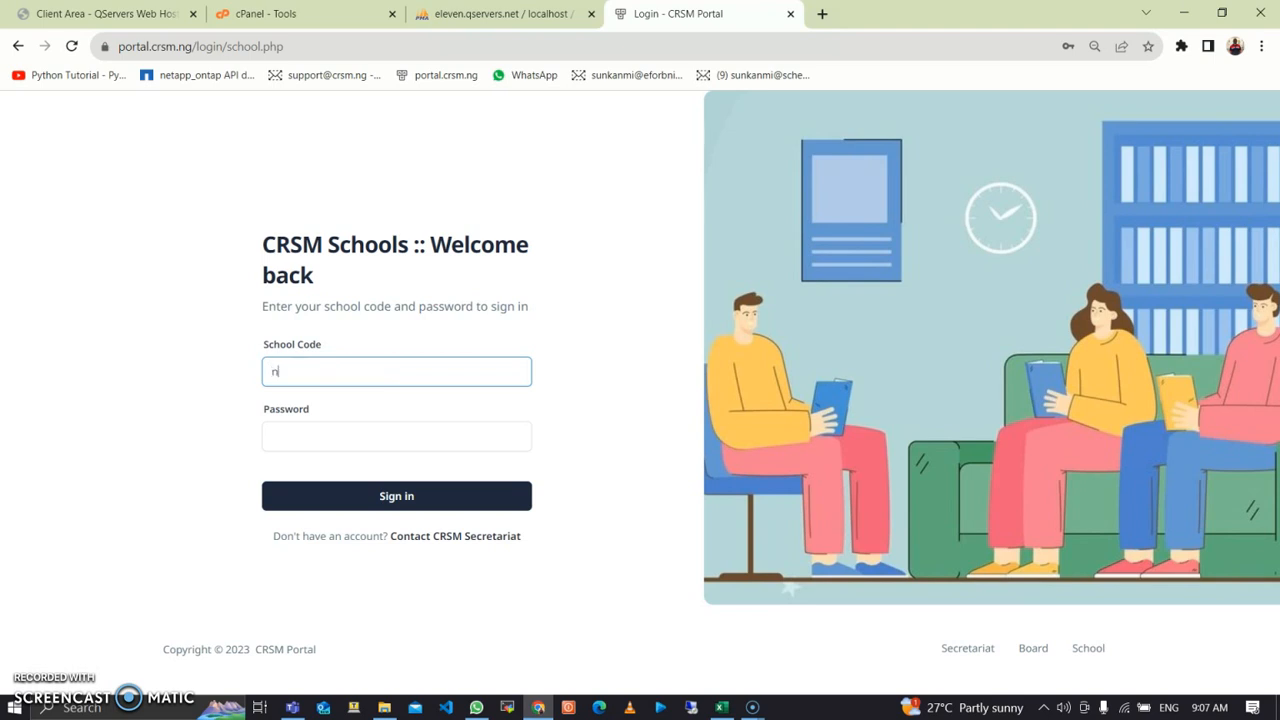
{"action": "type", "text": "-be-05"}
{"action": "key", "text": "BackSpace"}
{"action": "key", "text": "BackSpace"}
{"action": "key", "text": "BackSpace"}
{"action": "key", "text": "BackSpace"}
{"action": "key", "text": "BackSpace"}
{"action": "key", "text": "BackSpace"}
{"action": "type", "text": "be0501"}
{"action": "key", "text": "Tab"}
{"action": "type", "text": "••••••••"}
{"action": "left_click", "coordinate": [403, 499]}
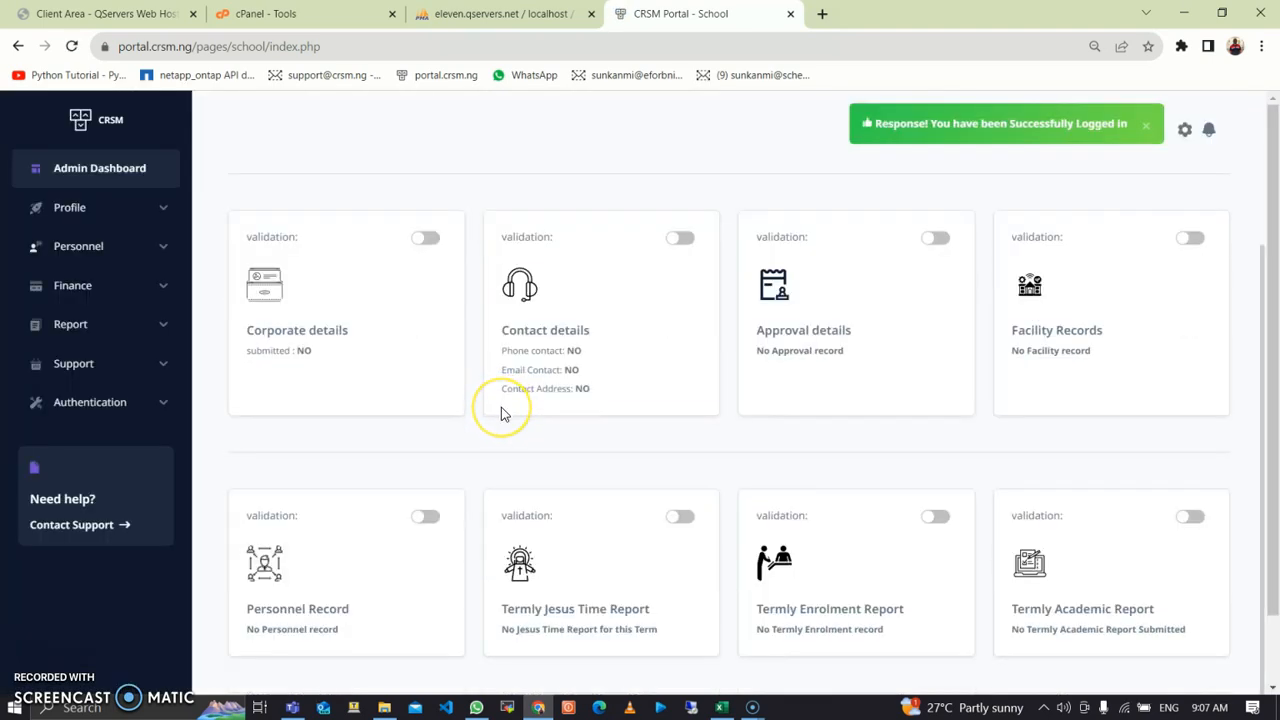
Step: Scroll the admin dashboard to review the validation cards showing missing school records
{"action": "scroll", "coordinate": [501, 410], "scroll_direction": "down", "scroll_amount": 1}
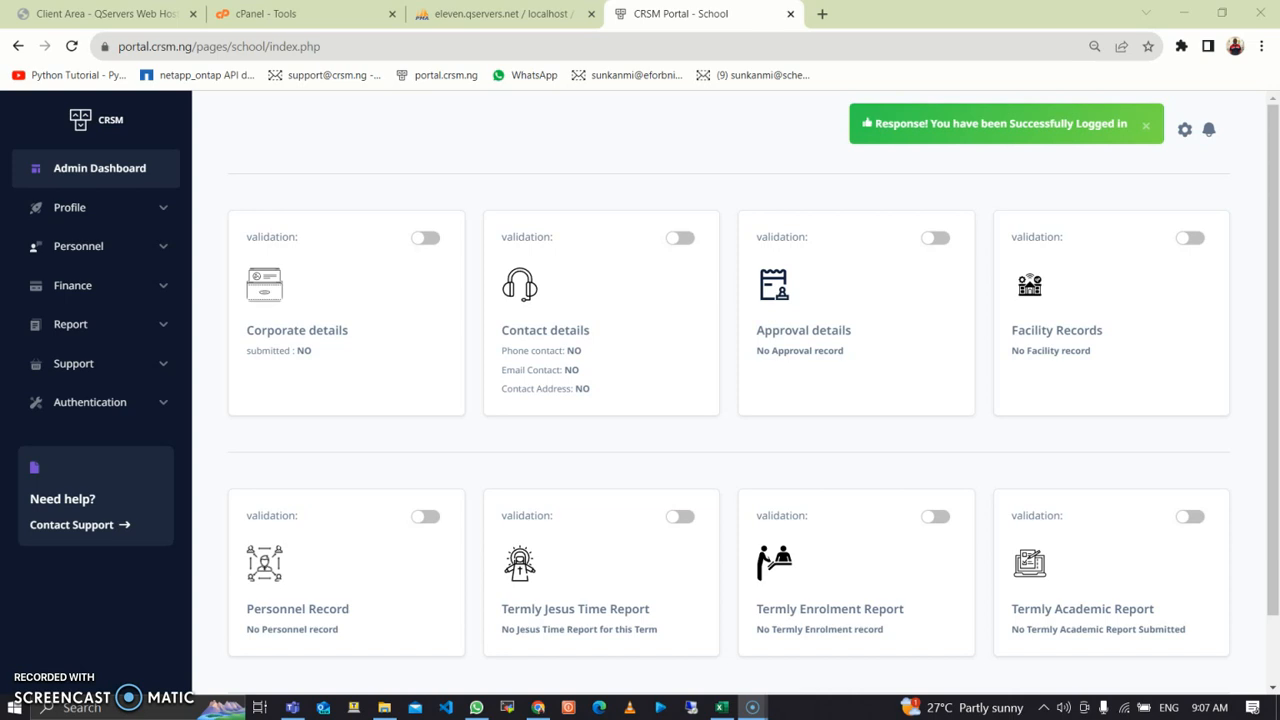
{"action": "left_click_drag", "start_coordinate": [808, 571], "coordinate": [928, 559]}
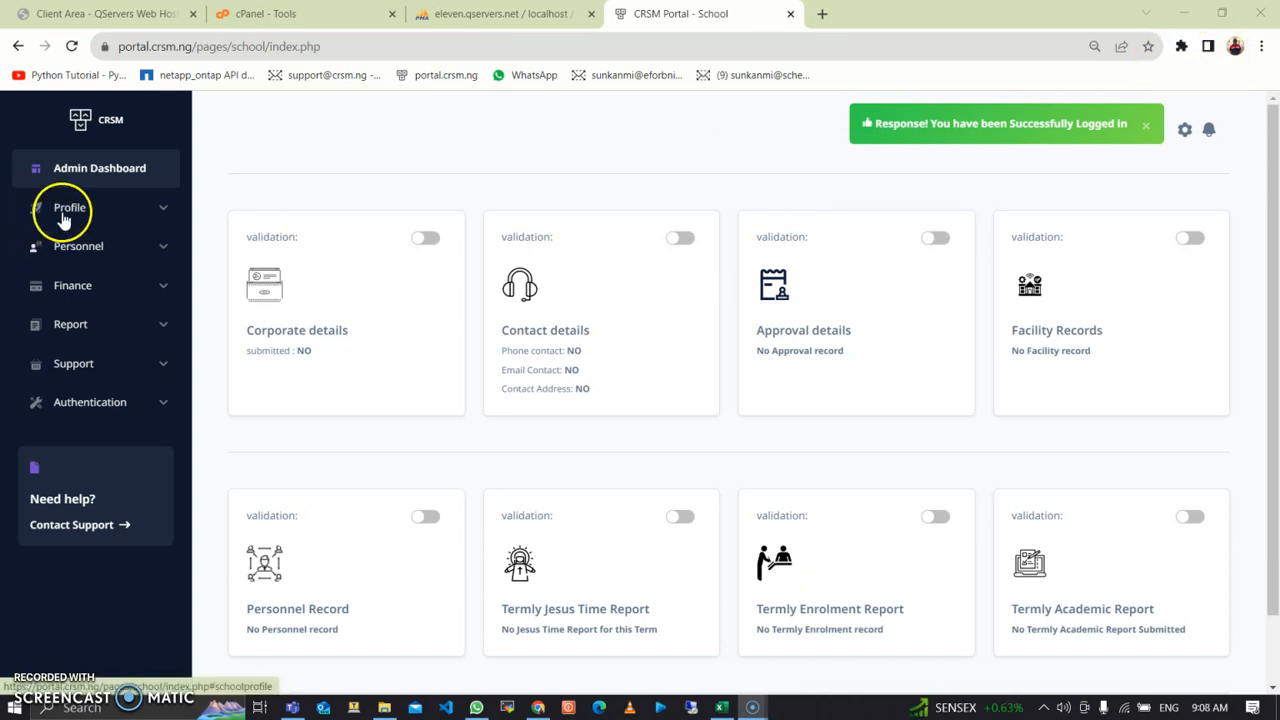
Step: Go through Finance and Profile in the sidebar to the school's Classes form
{"action": "left_click", "coordinate": [80, 283]}
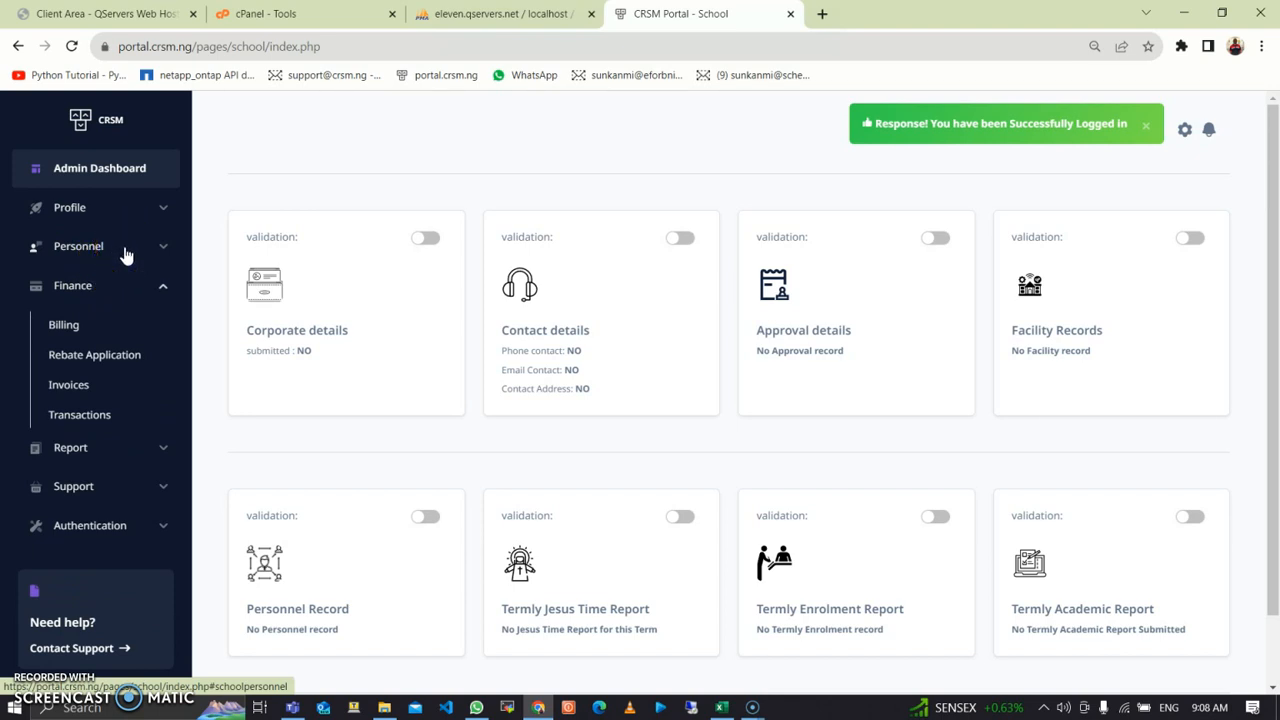
{"action": "left_click", "coordinate": [143, 214]}
{"action": "left_click", "coordinate": [148, 215]}
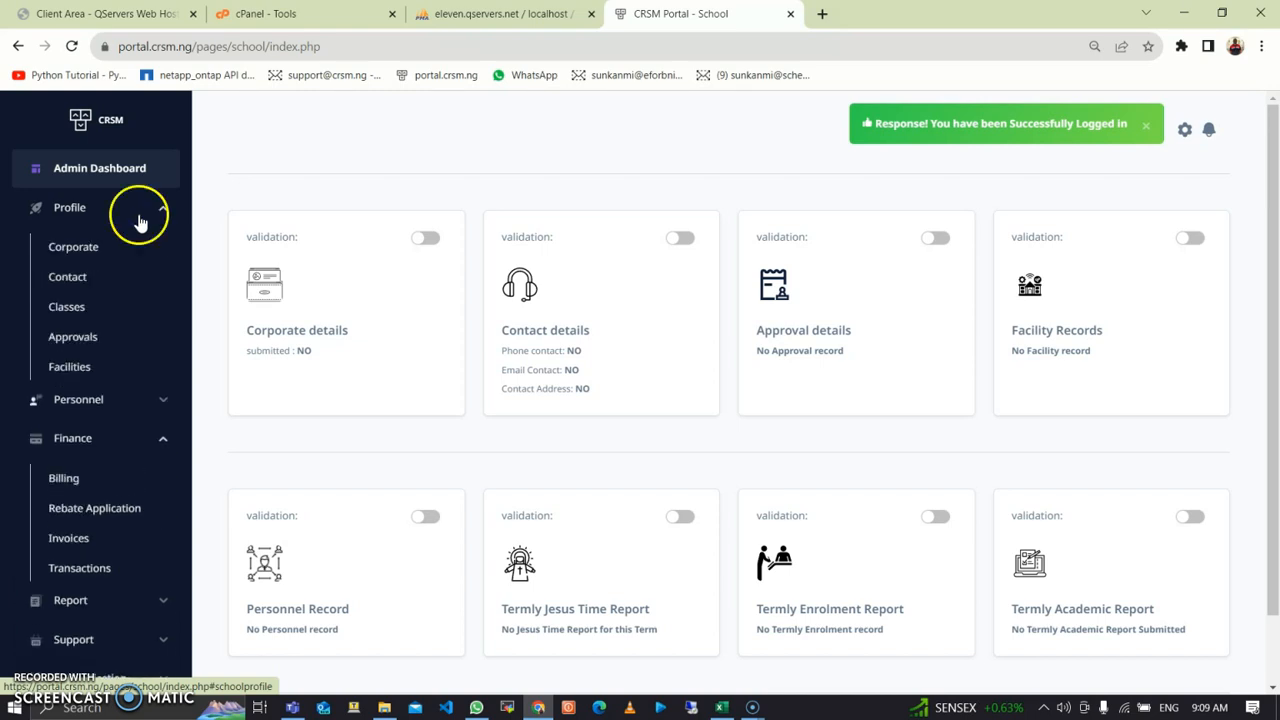
{"action": "left_click", "coordinate": [70, 308]}
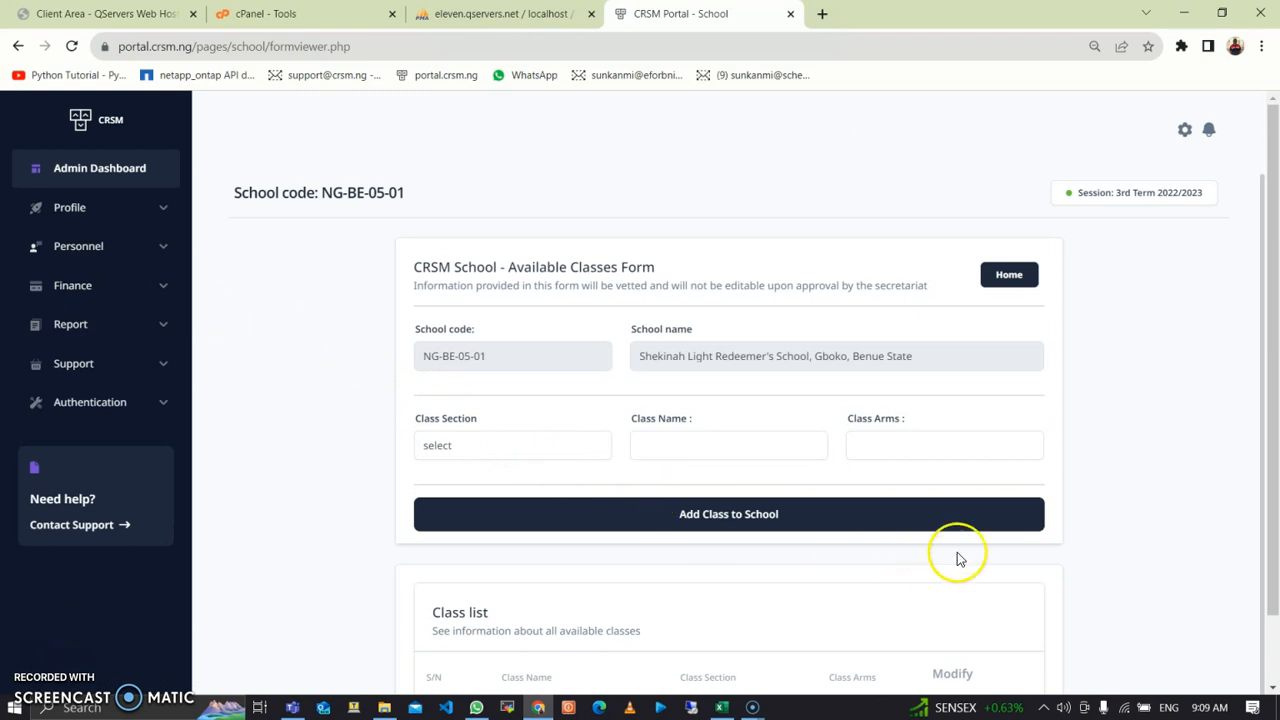
Step: Add a Creche class under Nursery - Early Childhood Education with 1 arm
{"action": "left_click_drag", "start_coordinate": [1274, 509], "coordinate": [1276, 620]}
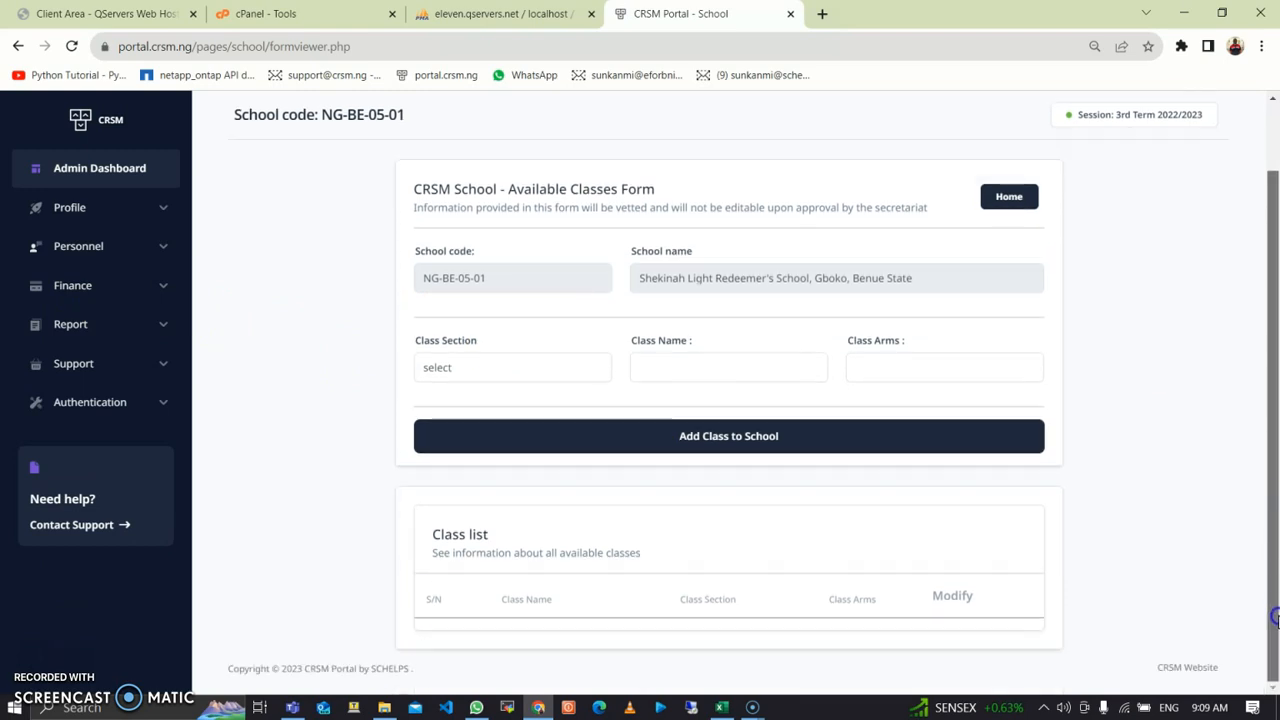
{"action": "left_click", "coordinate": [545, 378]}
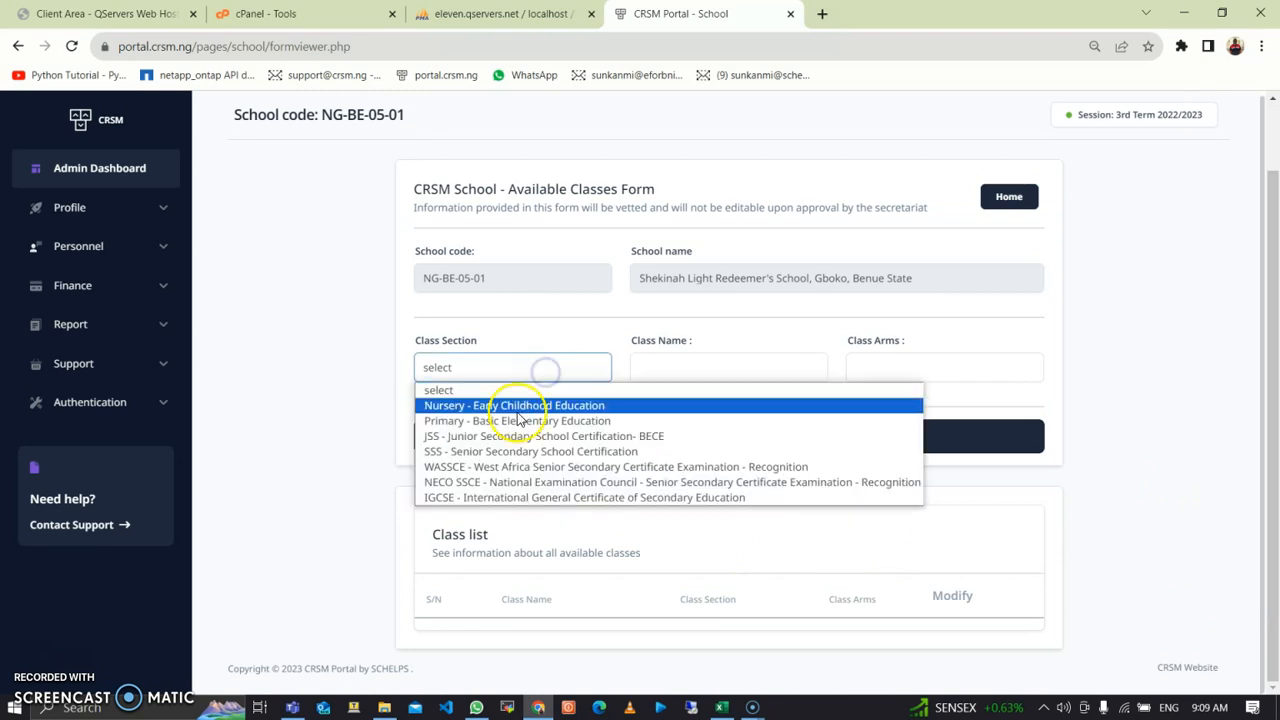
{"action": "left_click", "coordinate": [525, 406]}
{"action": "left_click", "coordinate": [647, 360]}
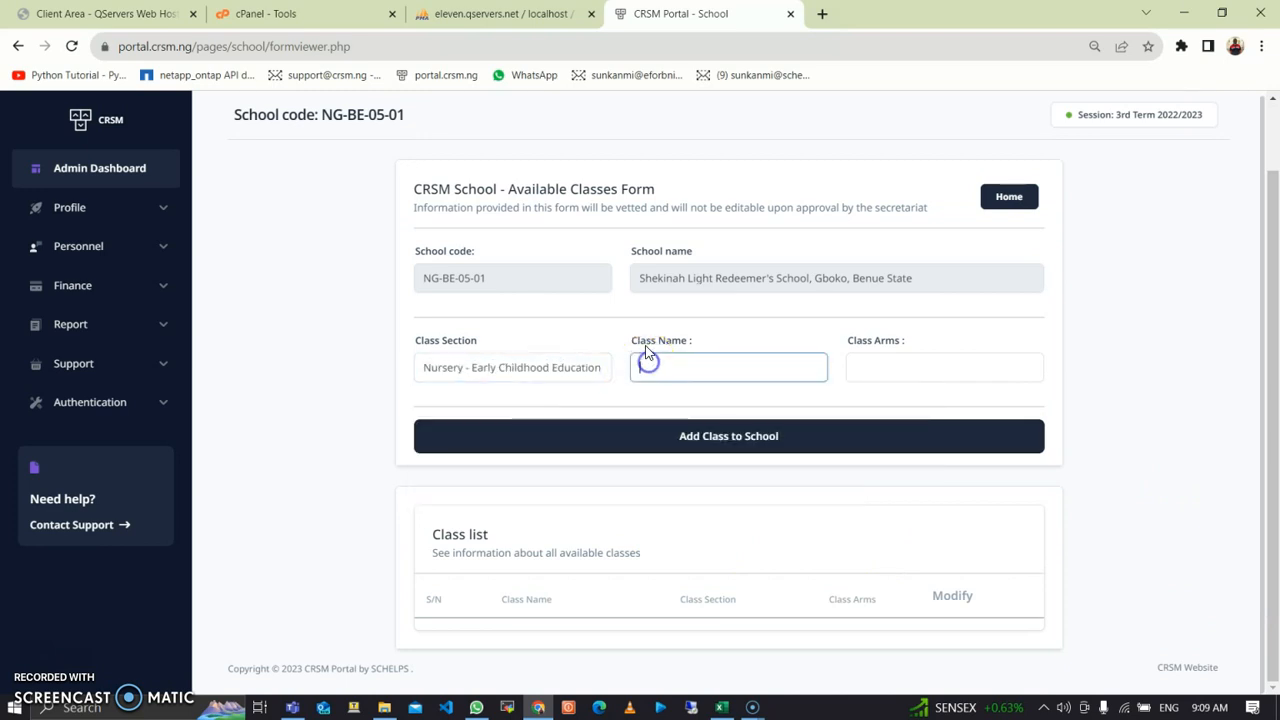
{"action": "type", "text": "Creche"}
{"action": "left_click", "coordinate": [907, 372]}
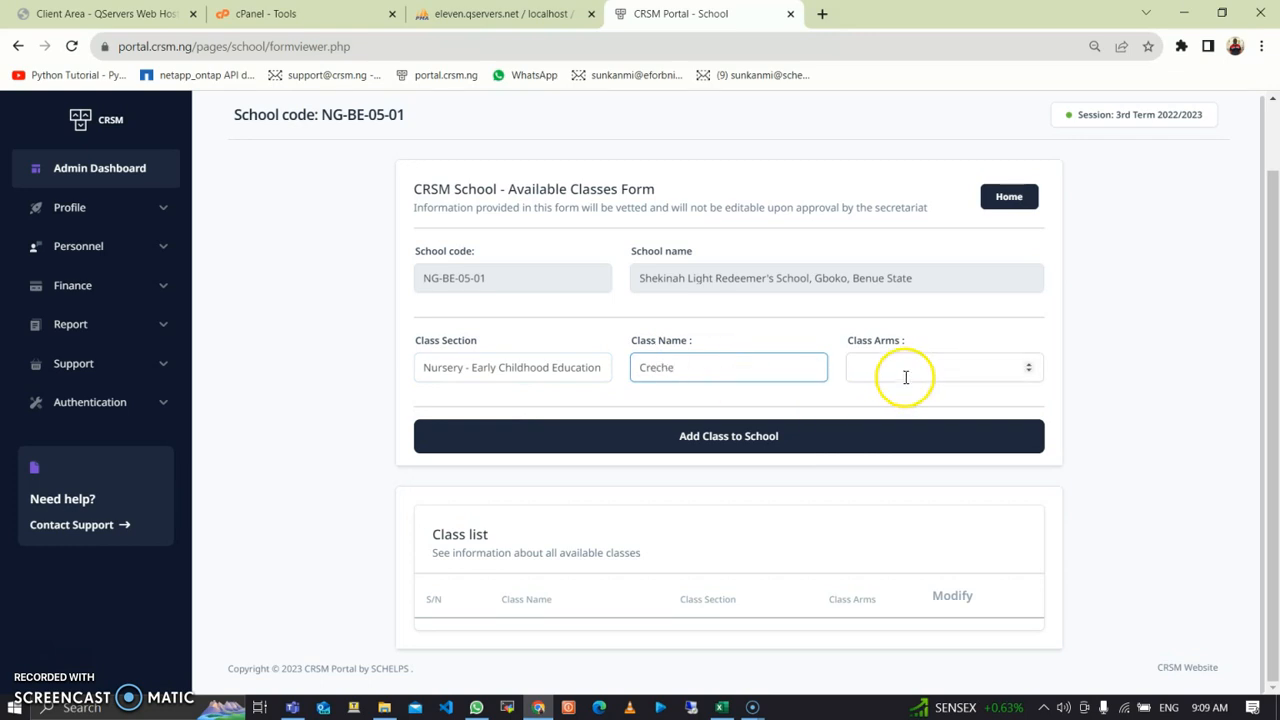
{"action": "type", "text": "1"}
{"action": "left_click", "coordinate": [844, 436]}
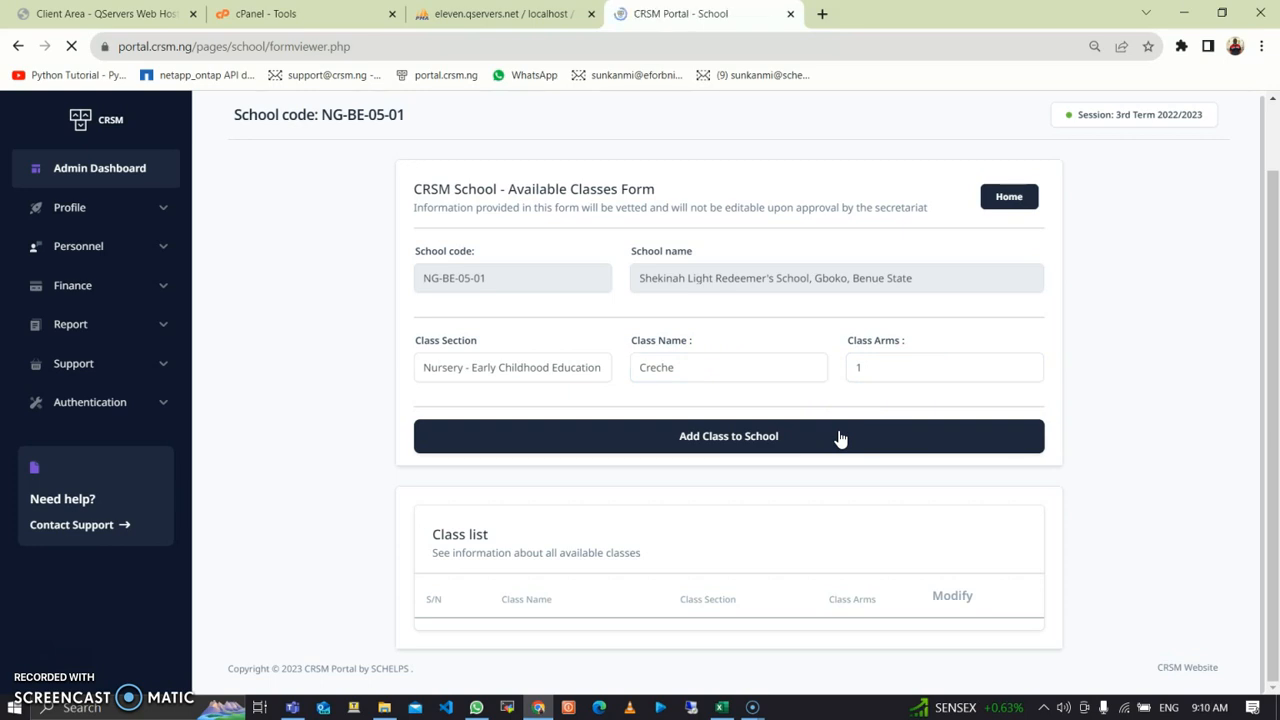
{"action": "left_click", "coordinate": [840, 442]}
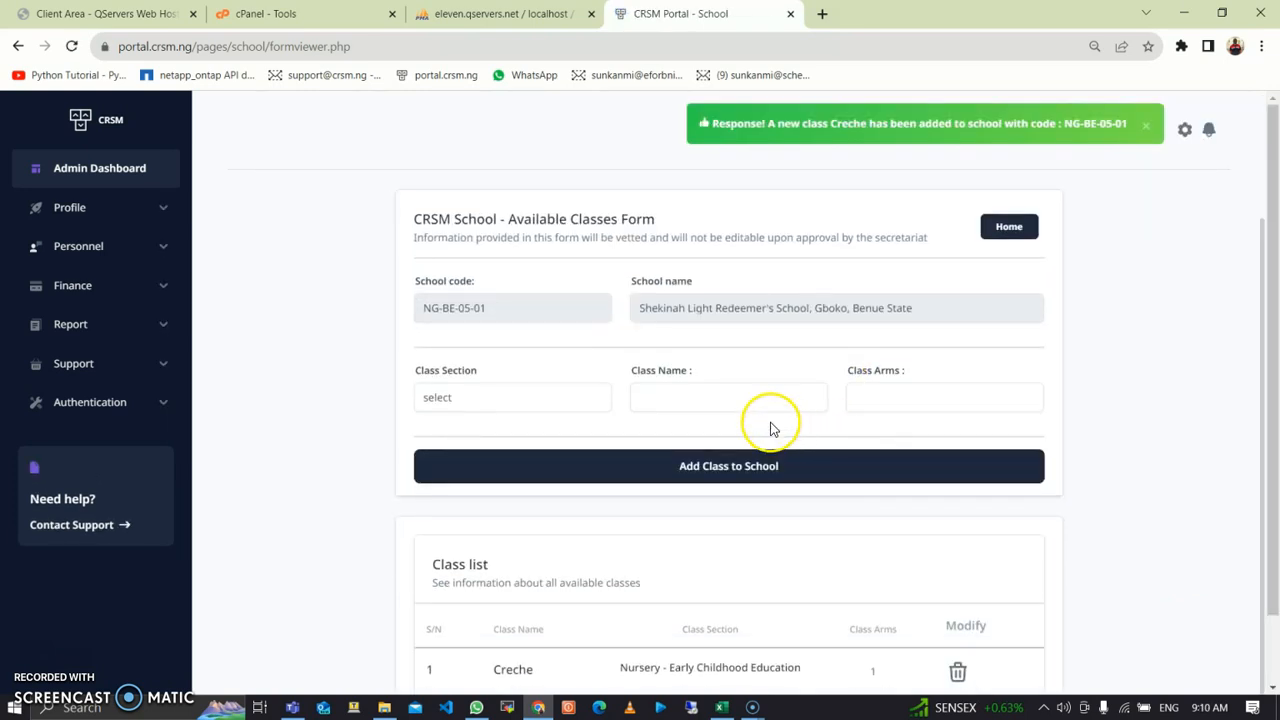
Step: Add Kindergarten One under Nursery - Early Childhood Education with 1 arm
{"action": "left_click", "coordinate": [566, 400]}
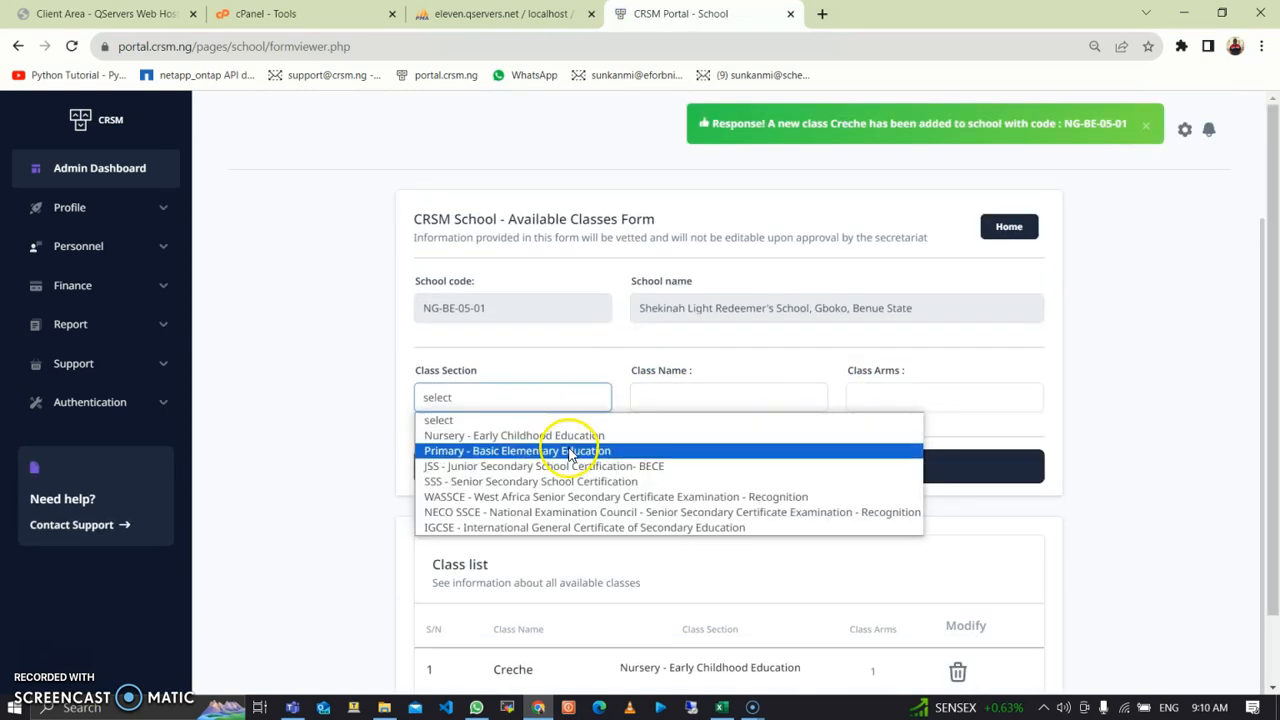
{"action": "left_click", "coordinate": [572, 435]}
{"action": "left_click", "coordinate": [670, 401]}
{"action": "type", "text": "Kindergart"}
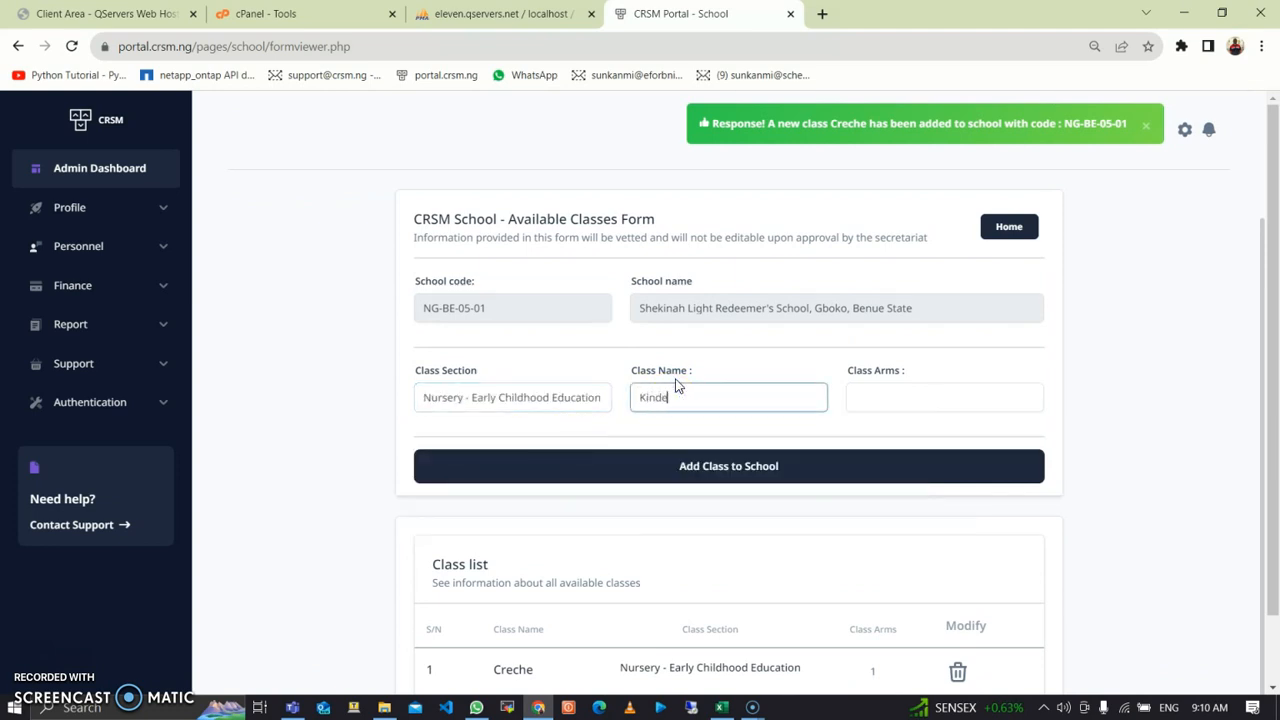
{"action": "type", "text": "One"}
{"action": "key", "text": "Tab"}
{"action": "type", "text": "1"}
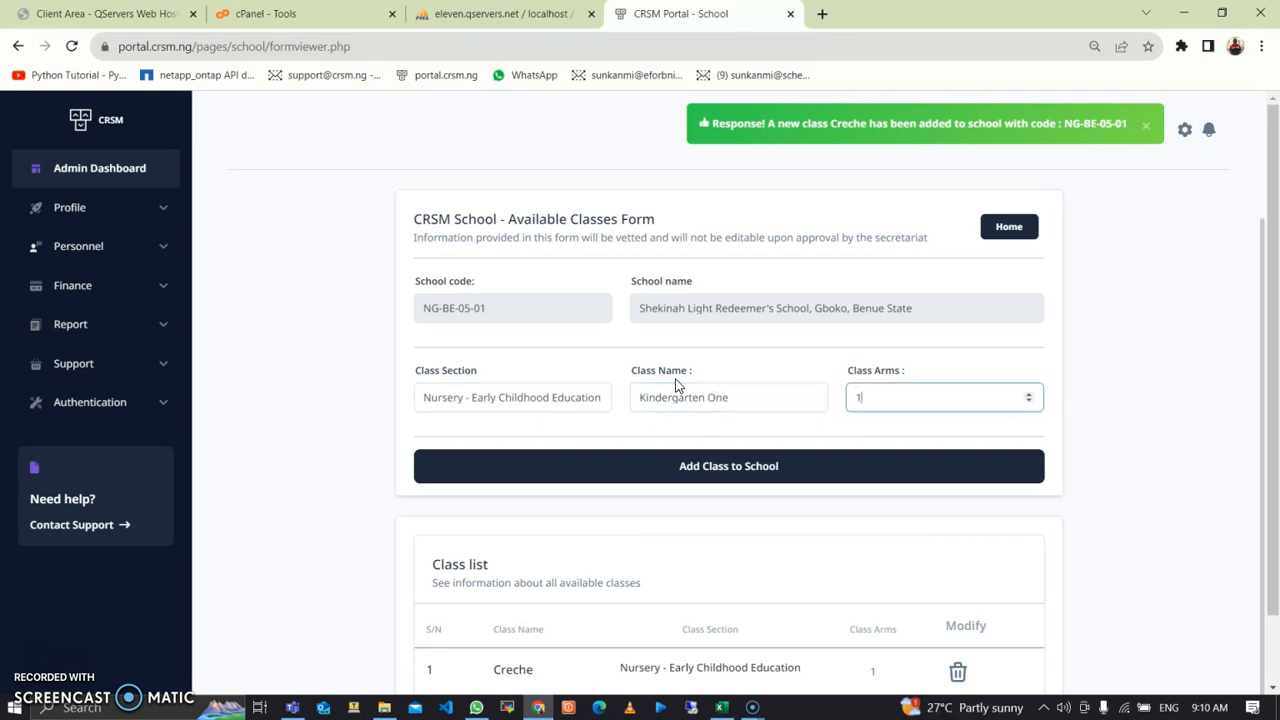
{"action": "left_click", "coordinate": [695, 465]}
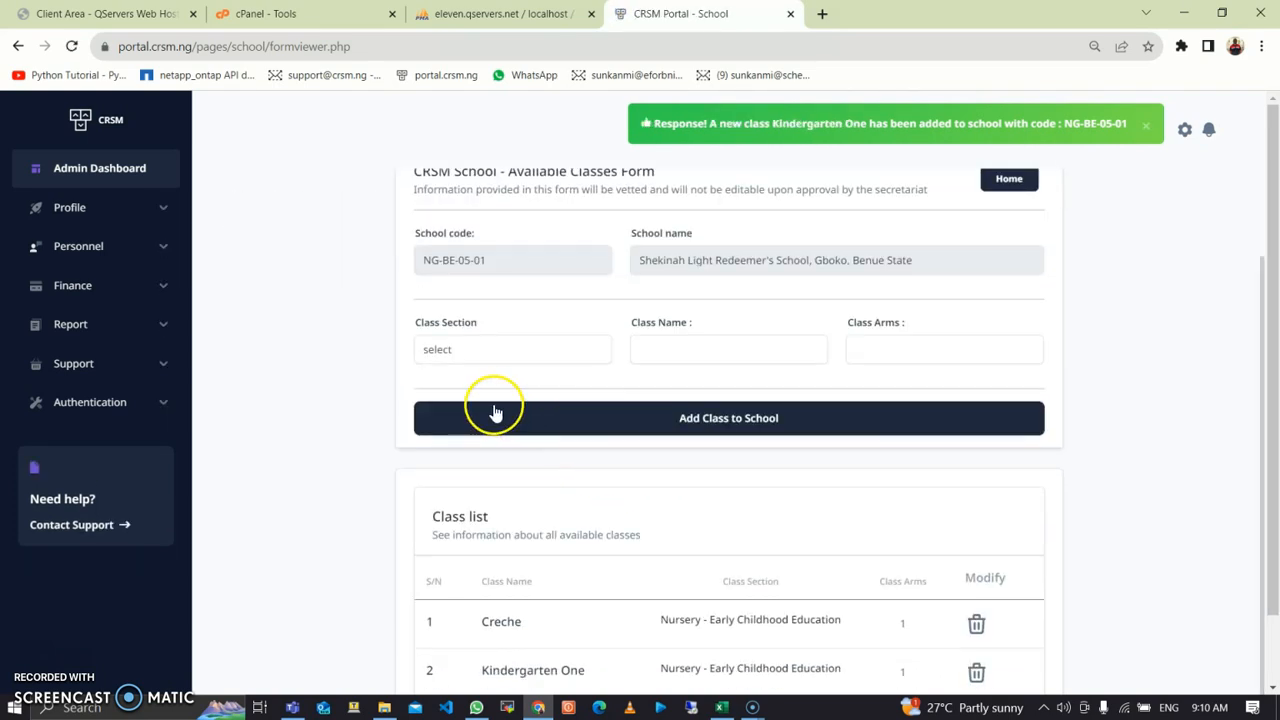
Step: Add Kindergarten Two under Nursery - Early Childhood Education with 2 arms
{"action": "left_click", "coordinate": [480, 352]}
{"action": "left_click", "coordinate": [489, 391]}
{"action": "left_click", "coordinate": [651, 351]}
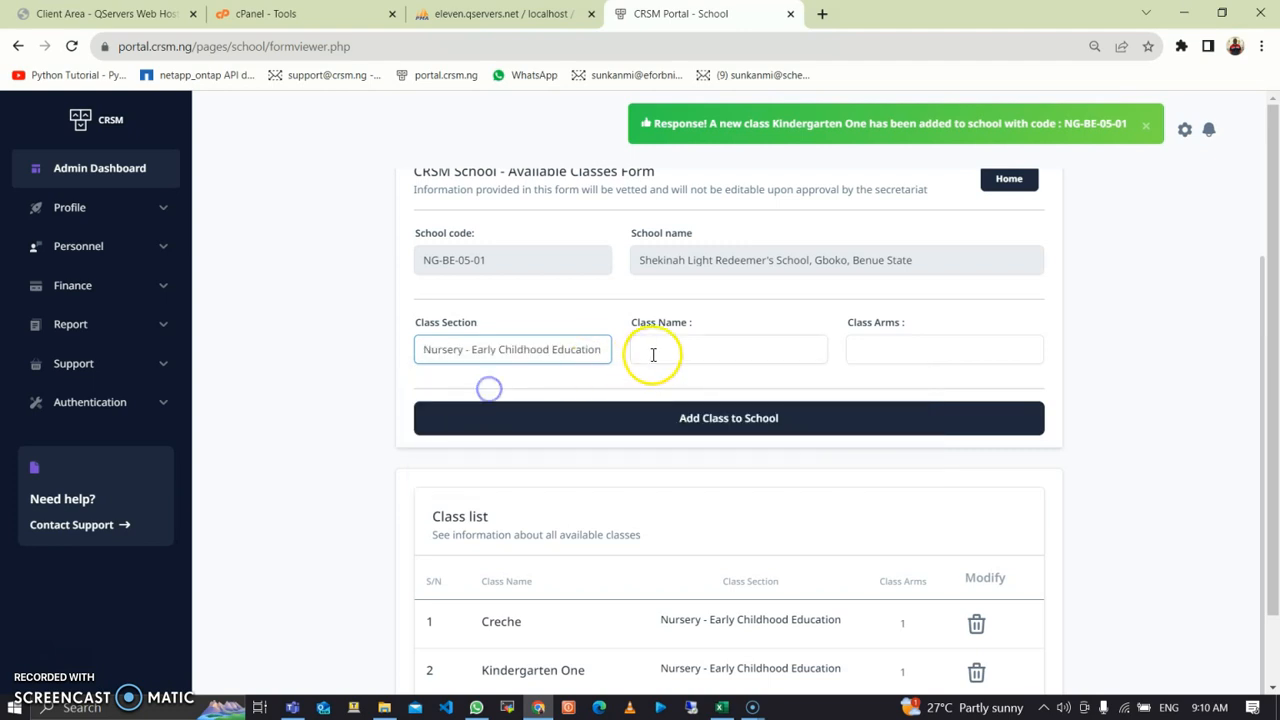
{"action": "type", "text": "Kin"}
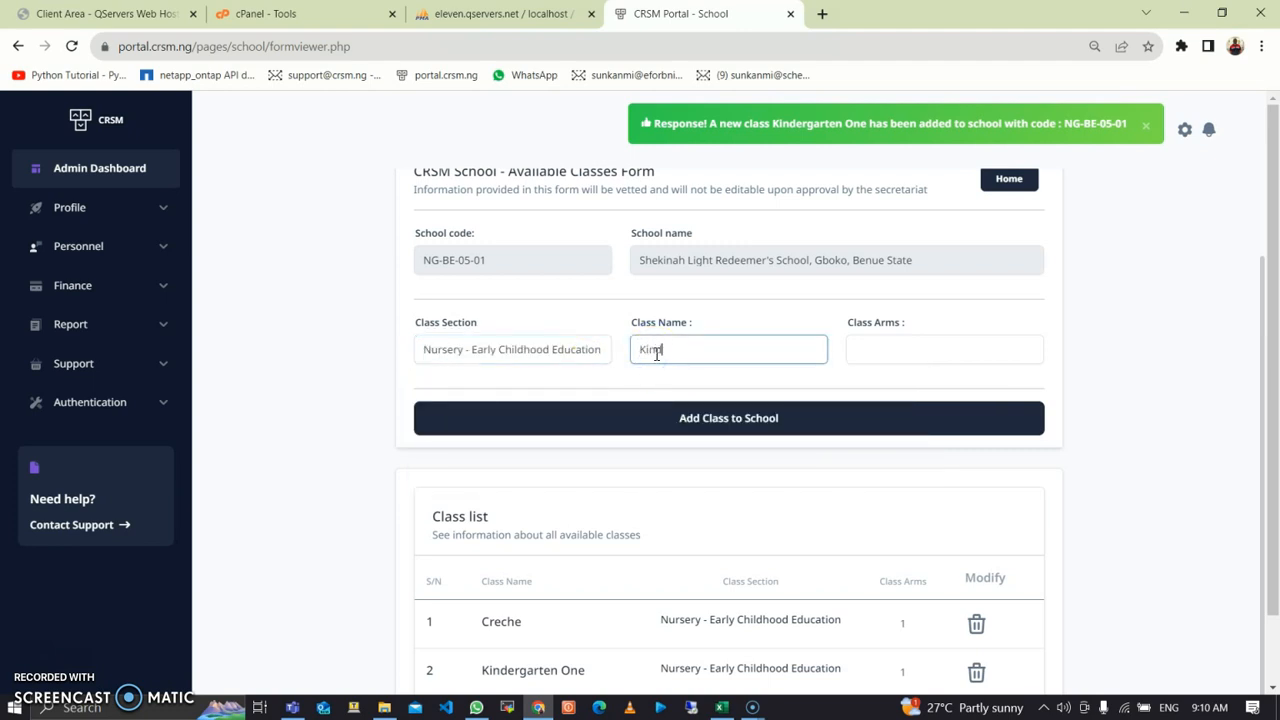
{"action": "type", "text": "dergarten Two"}
{"action": "left_click", "coordinate": [922, 346]}
{"action": "type", "text": "2"}
{"action": "left_click", "coordinate": [837, 432]}
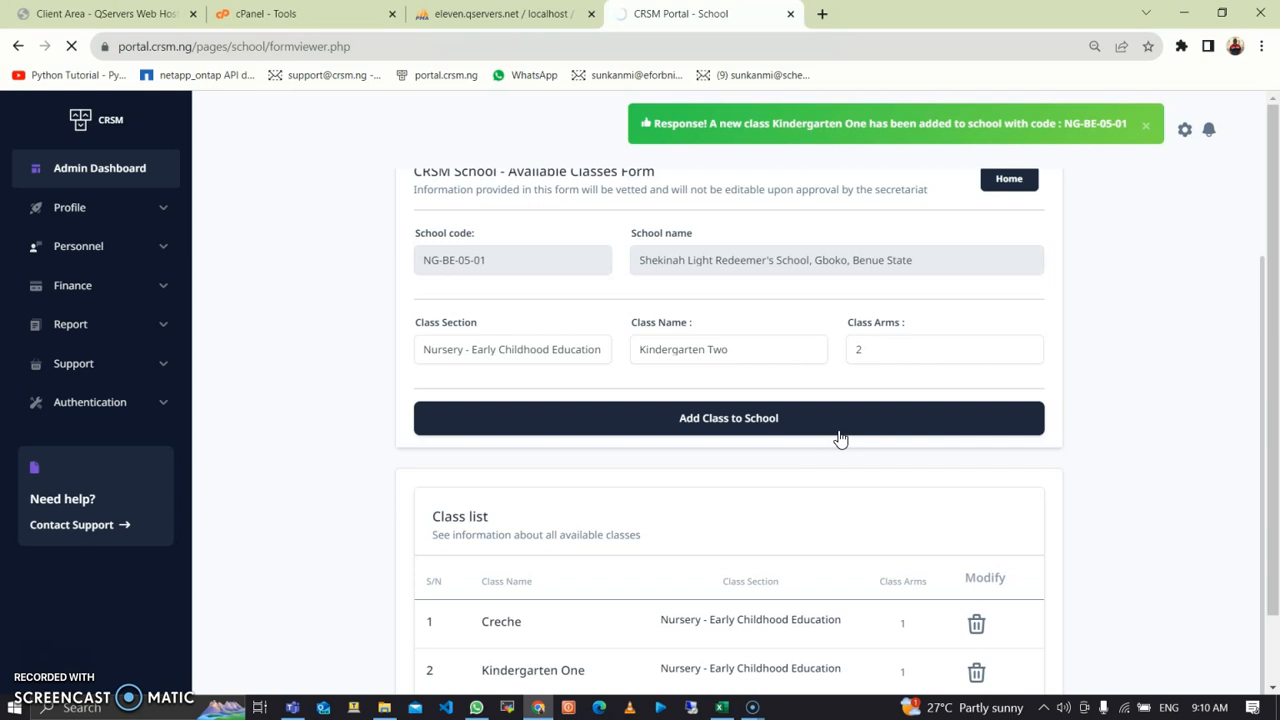
Step: Add Primary One under Primary - Basic Elementary Education with 1 arm
{"action": "scroll", "coordinate": [850, 440], "scroll_direction": "down", "scroll_amount": 2}
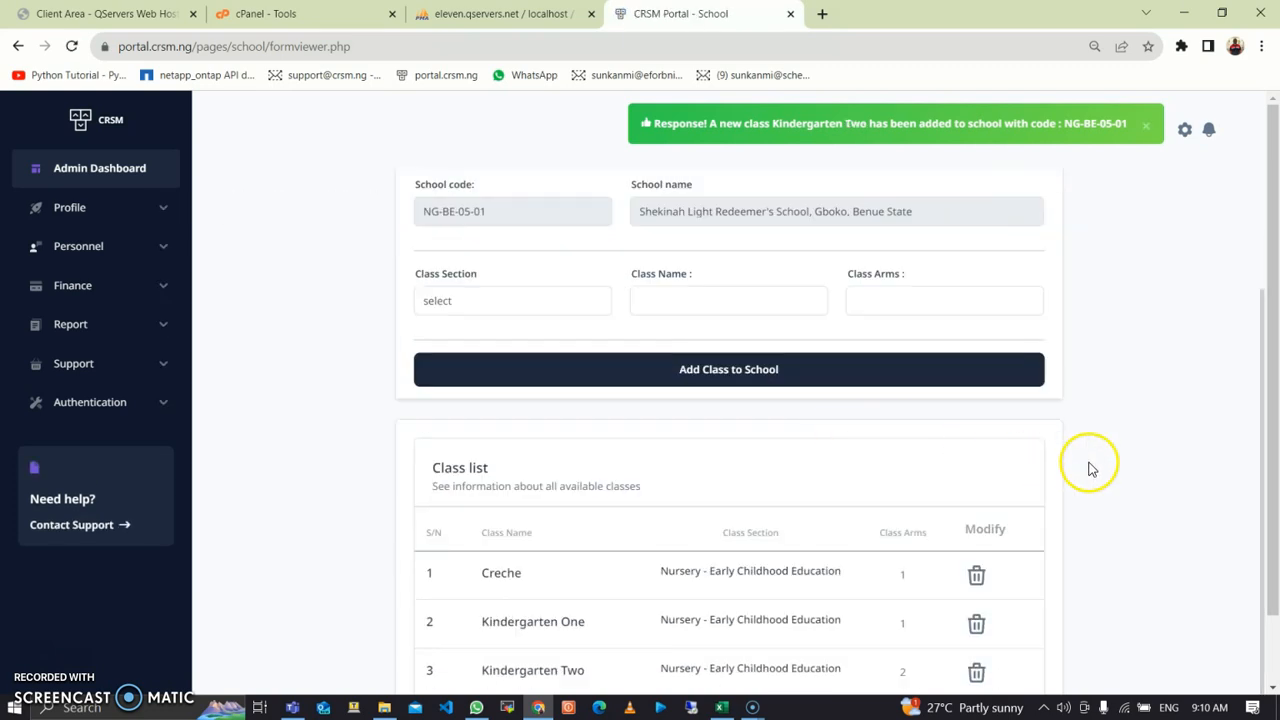
{"action": "scroll", "coordinate": [1265, 475], "scroll_direction": "down", "scroll_amount": 1}
{"action": "left_click", "coordinate": [524, 224]}
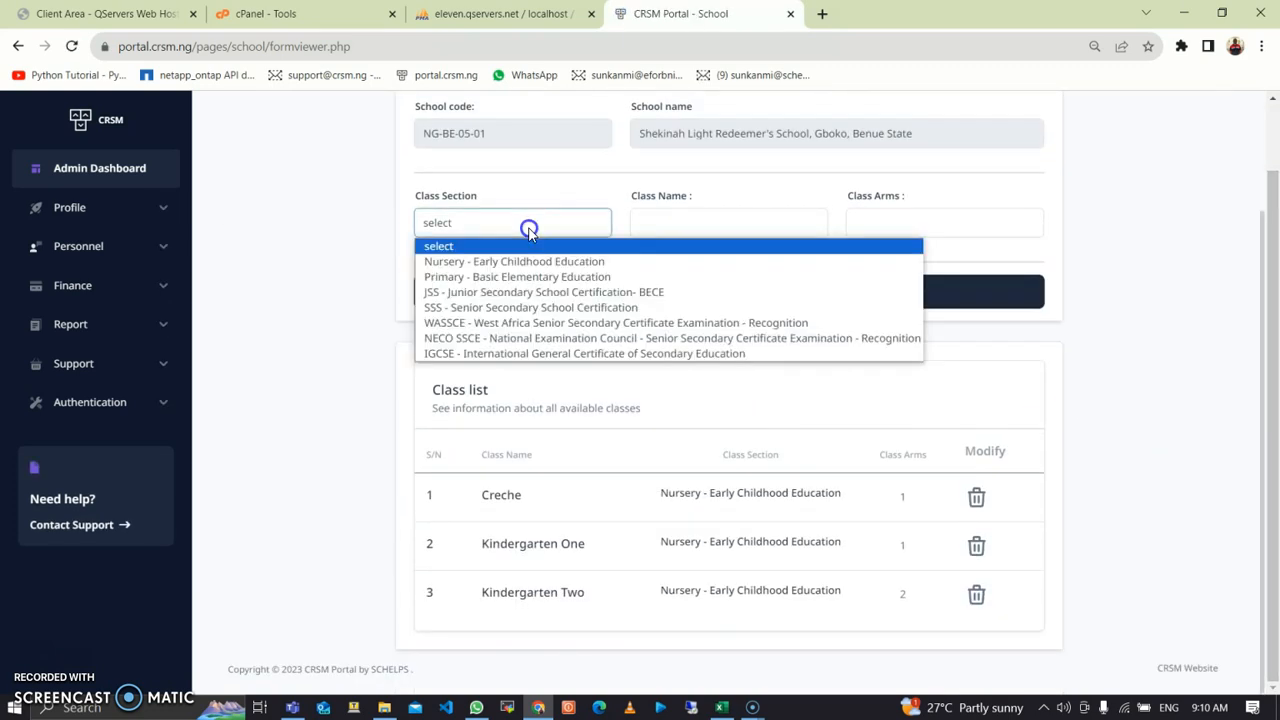
{"action": "left_click", "coordinate": [533, 262]}
{"action": "left_click", "coordinate": [558, 222]}
{"action": "left_click", "coordinate": [545, 277]}
{"action": "left_click", "coordinate": [655, 225]}
{"action": "type", "text": "Primary One"}
{"action": "key", "text": "Tab"}
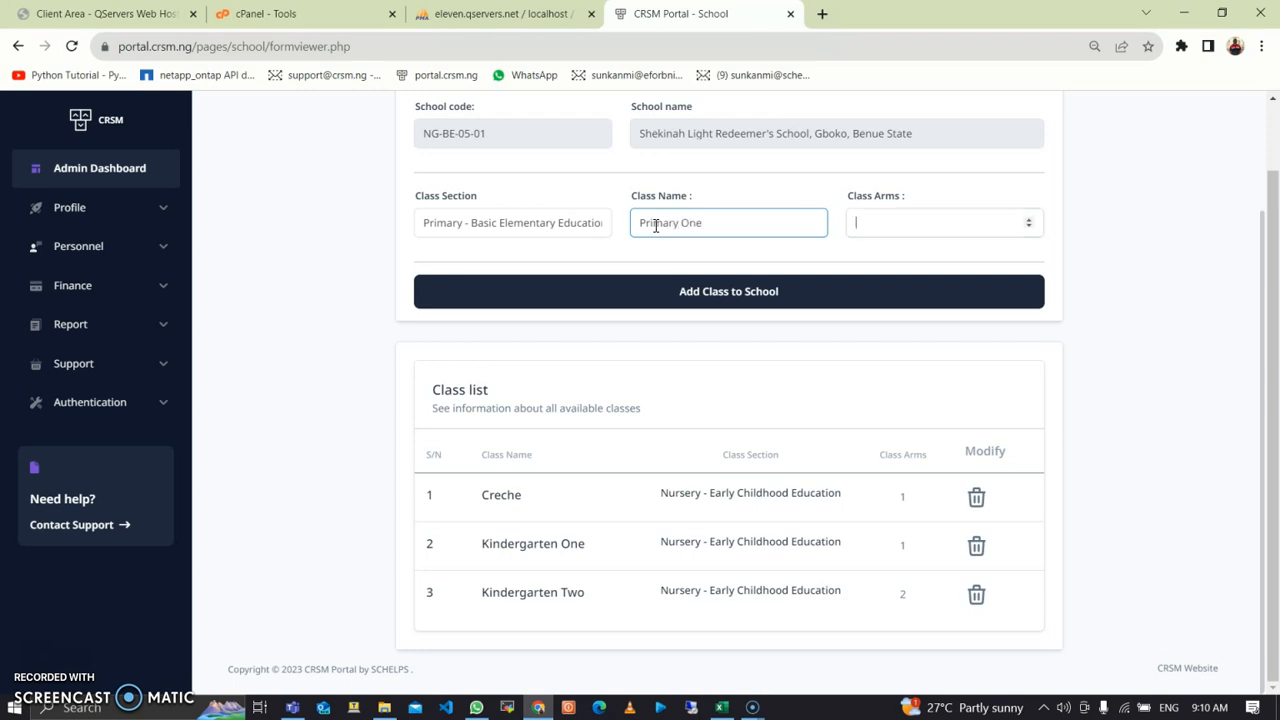
{"action": "type", "text": "1"}
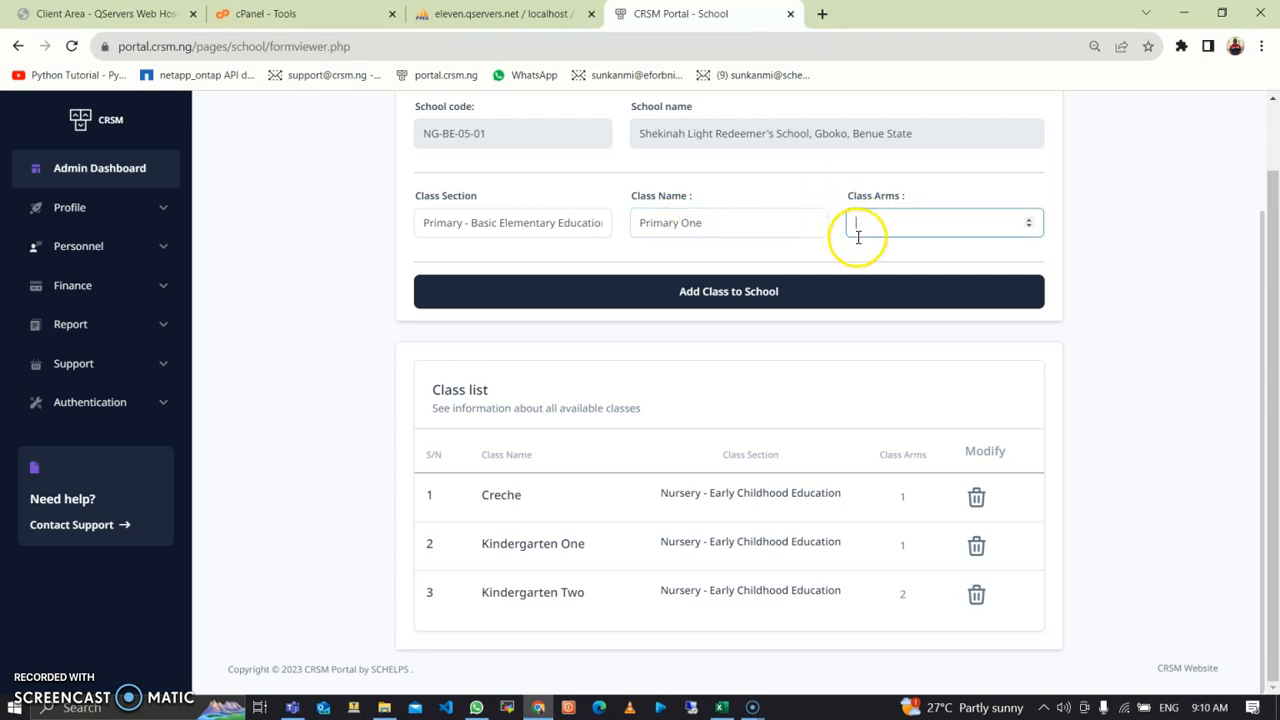
{"action": "left_click", "coordinate": [789, 293]}
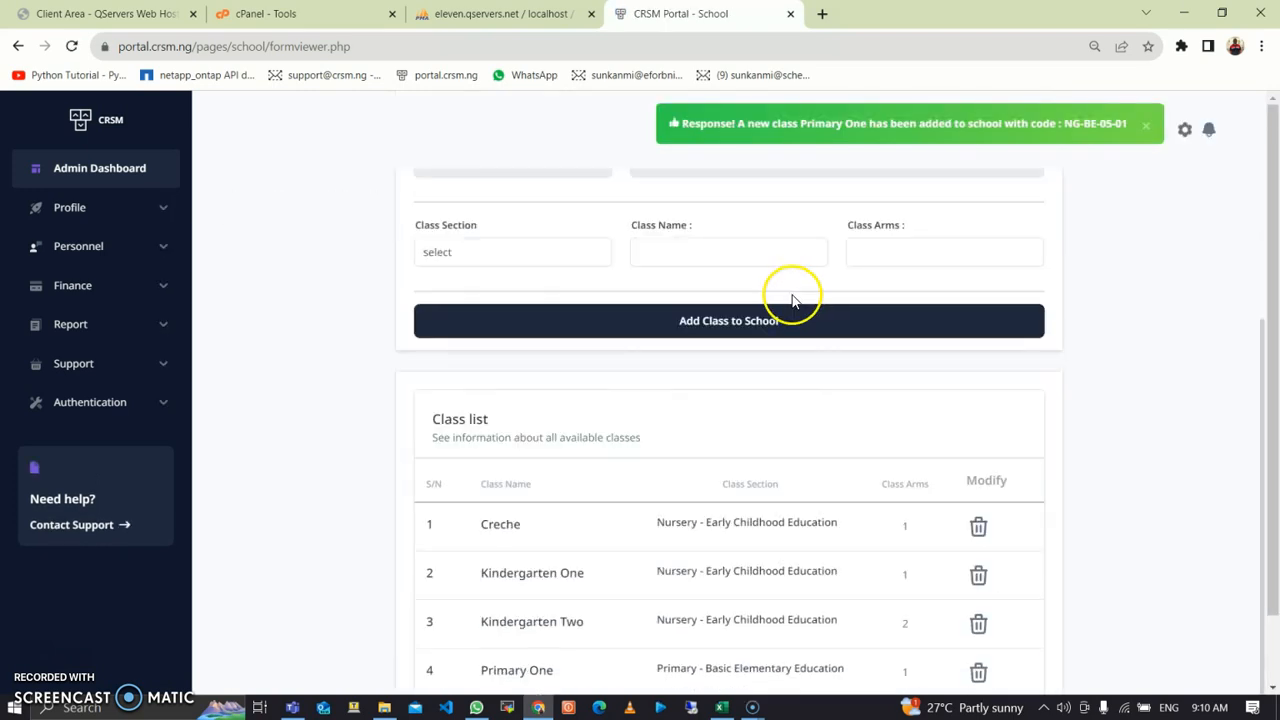
{"action": "scroll", "coordinate": [1266, 386], "scroll_direction": "down", "scroll_amount": 2}
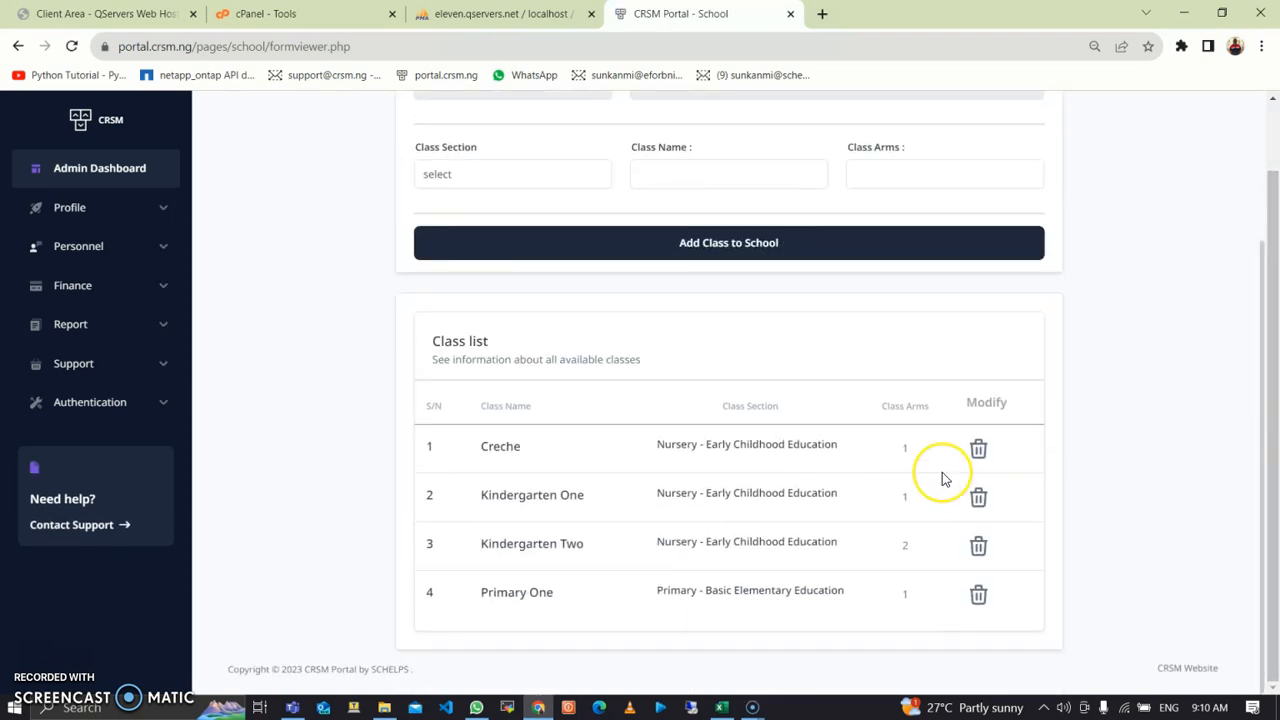
{"action": "left_click", "coordinate": [926, 478]}
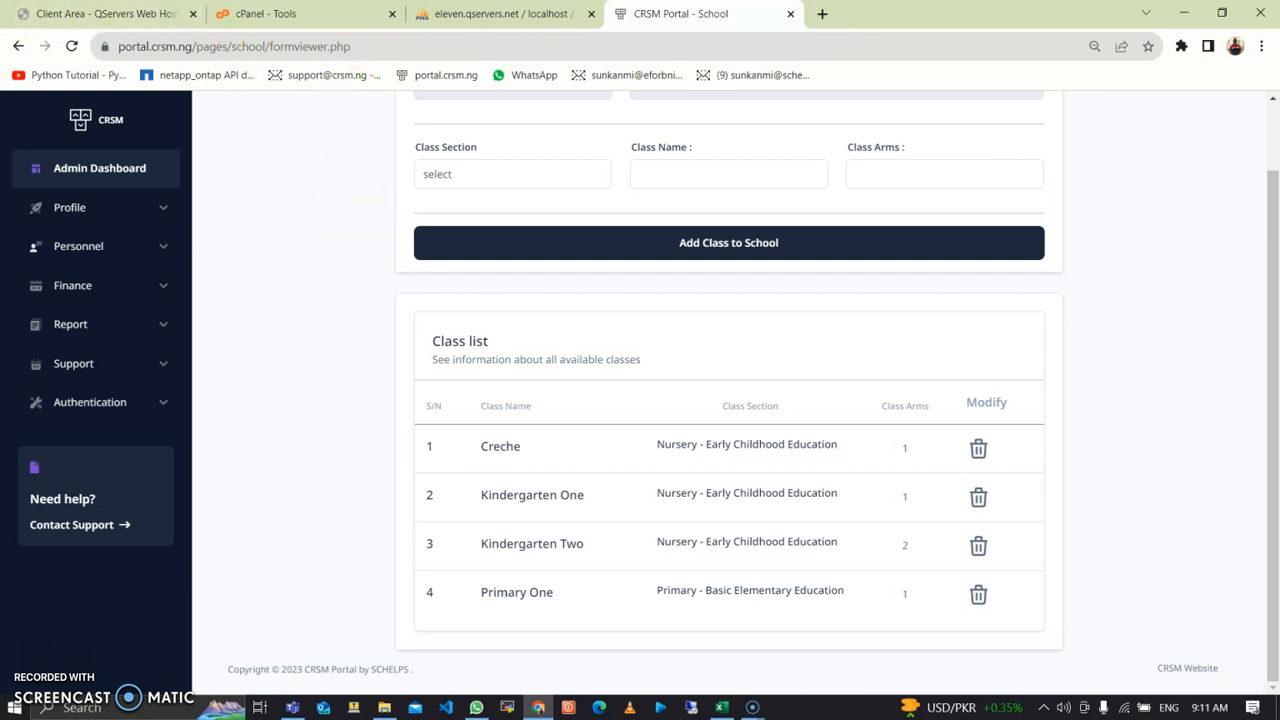
Step: Expand Finance in the sidebar to reveal Billing, Rebate Application, Invoices and Transactions
{"action": "left_click", "coordinate": [165, 295]}
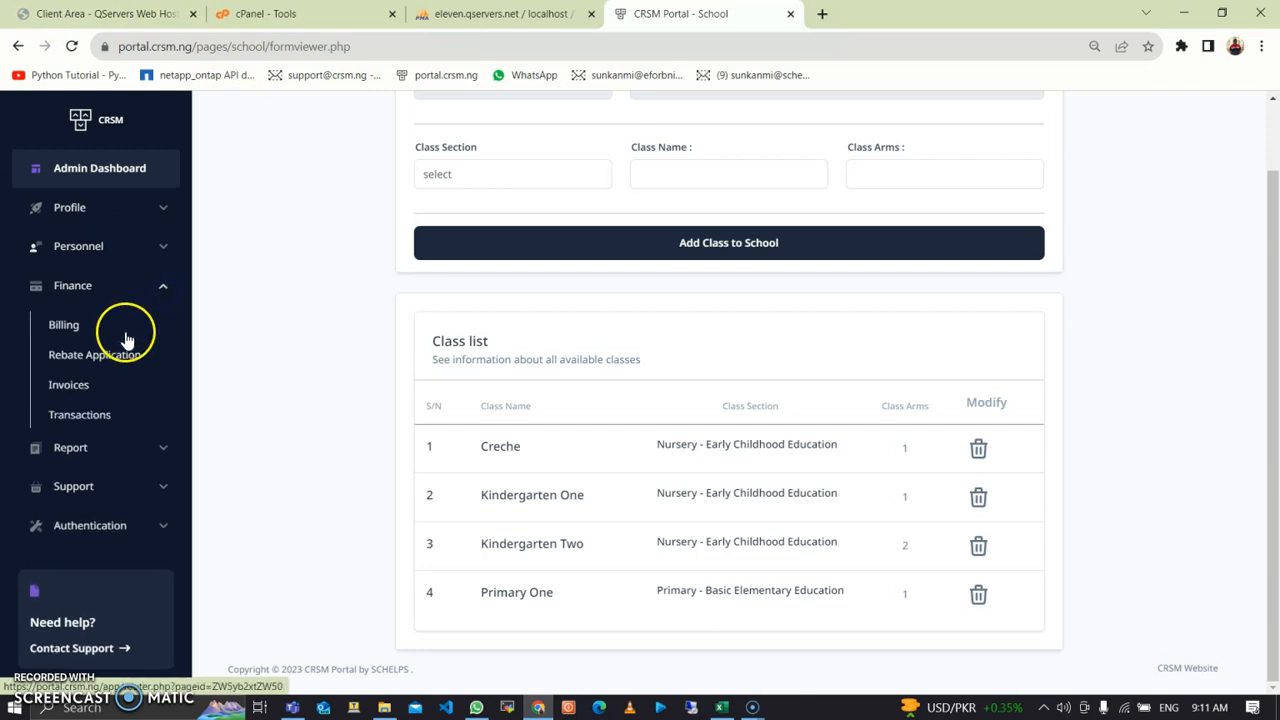
Step: Bill Creche for 3rd Term 2022/2023: 10 pupils at ₦50,000 tuition each
{"action": "left_click", "coordinate": [78, 336]}
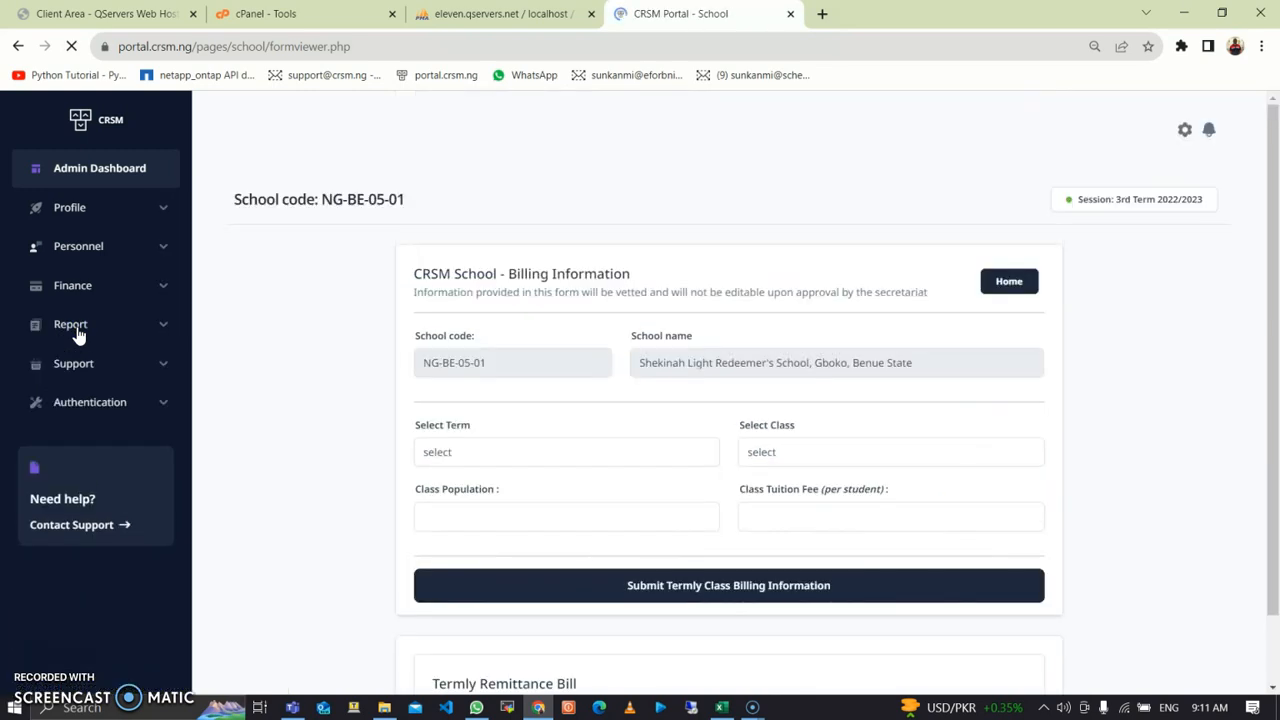
{"action": "scroll", "coordinate": [543, 449], "scroll_direction": "down", "scroll_amount": 2}
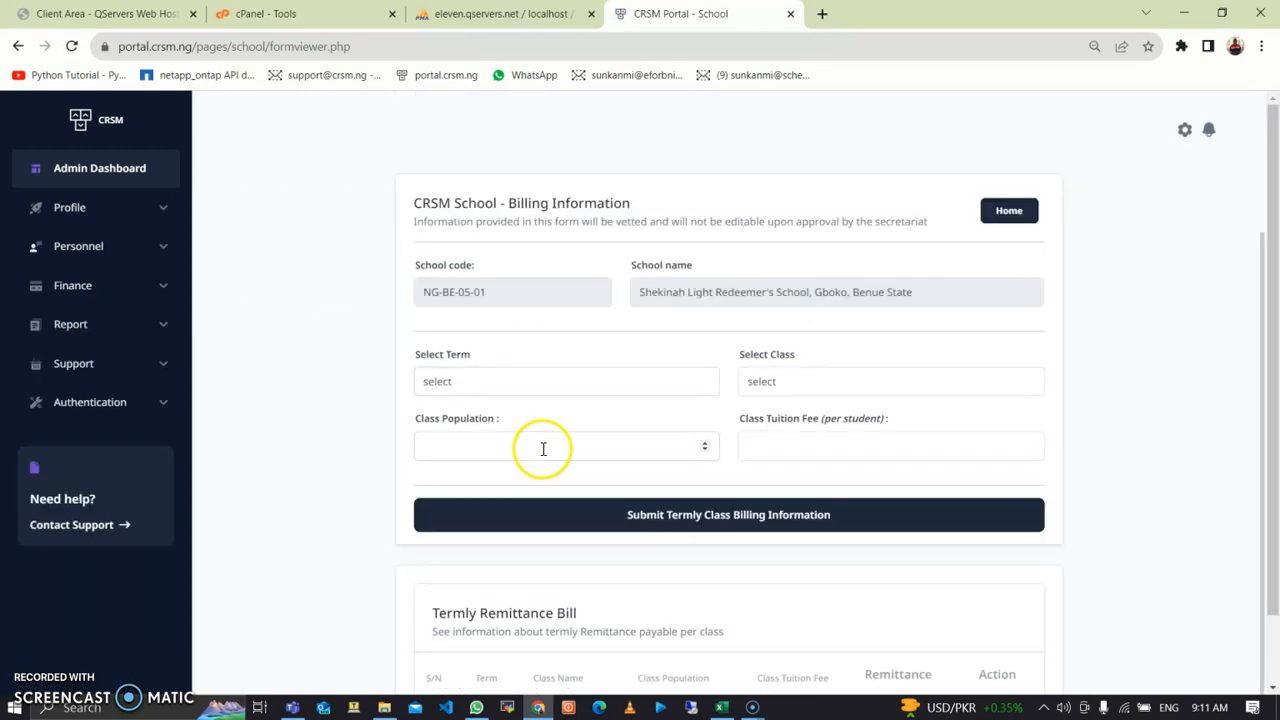
{"action": "left_click", "coordinate": [538, 385]}
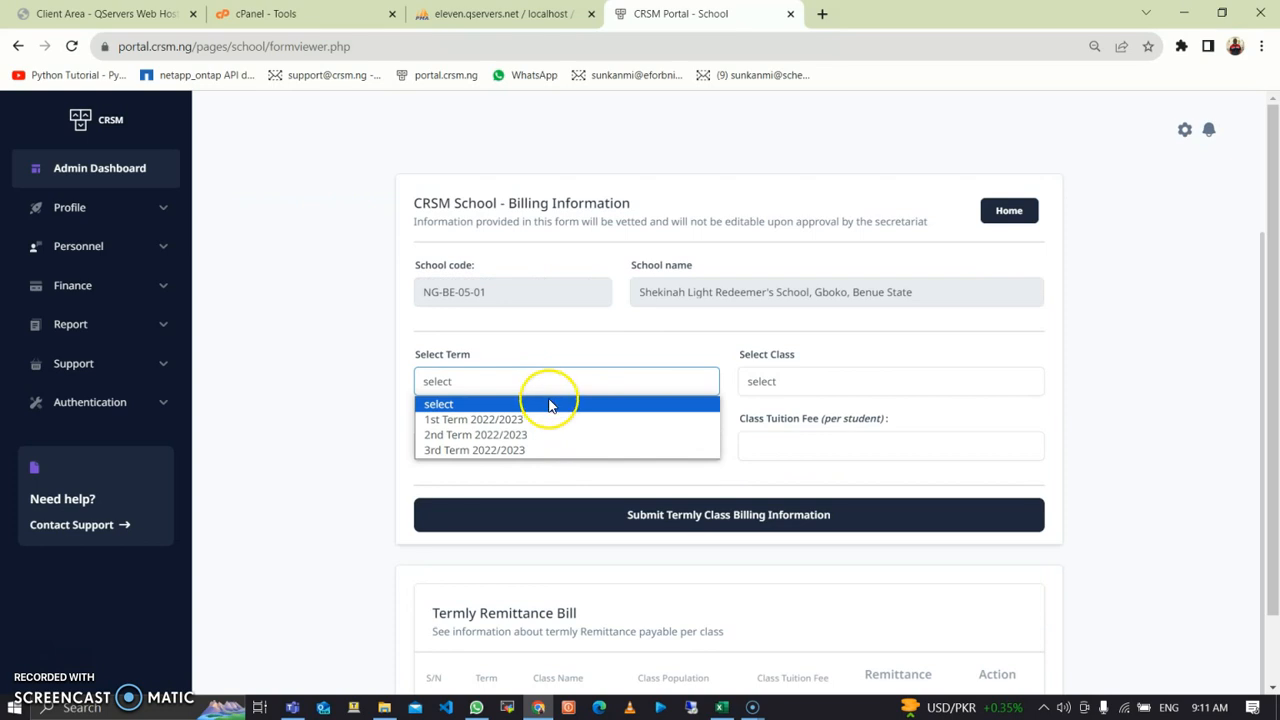
{"action": "left_click", "coordinate": [552, 451]}
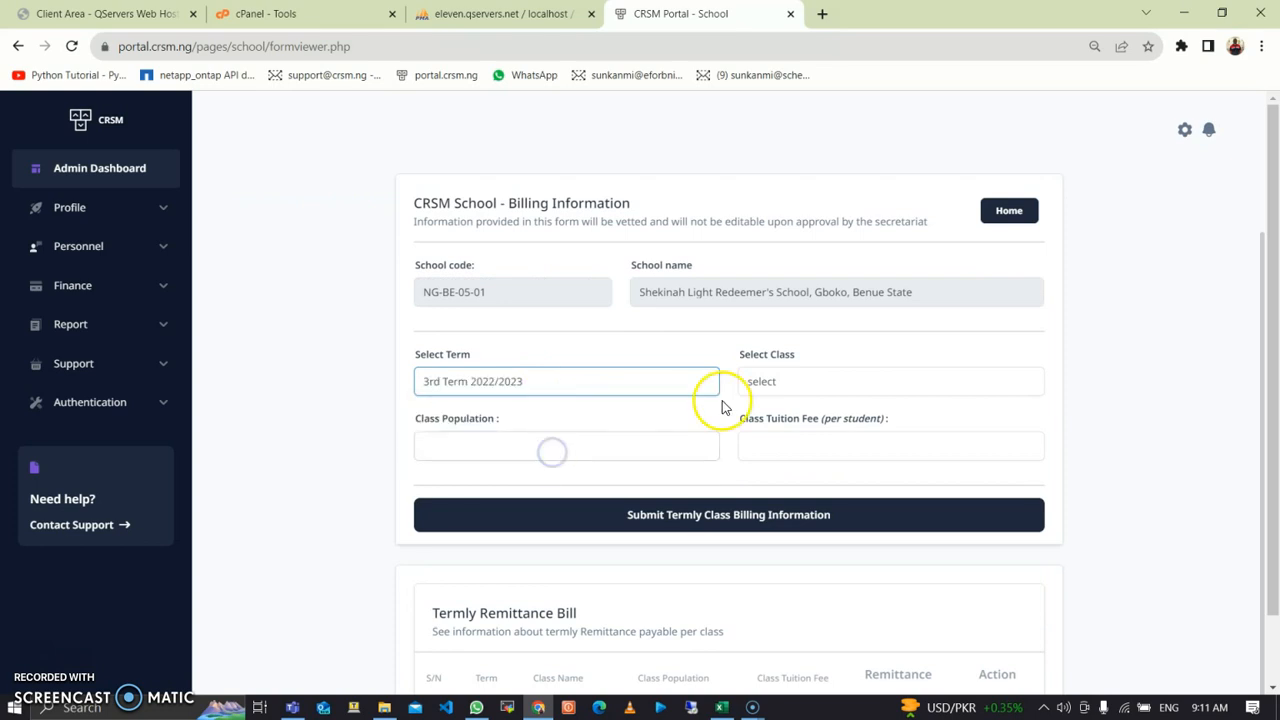
{"action": "left_click", "coordinate": [855, 378]}
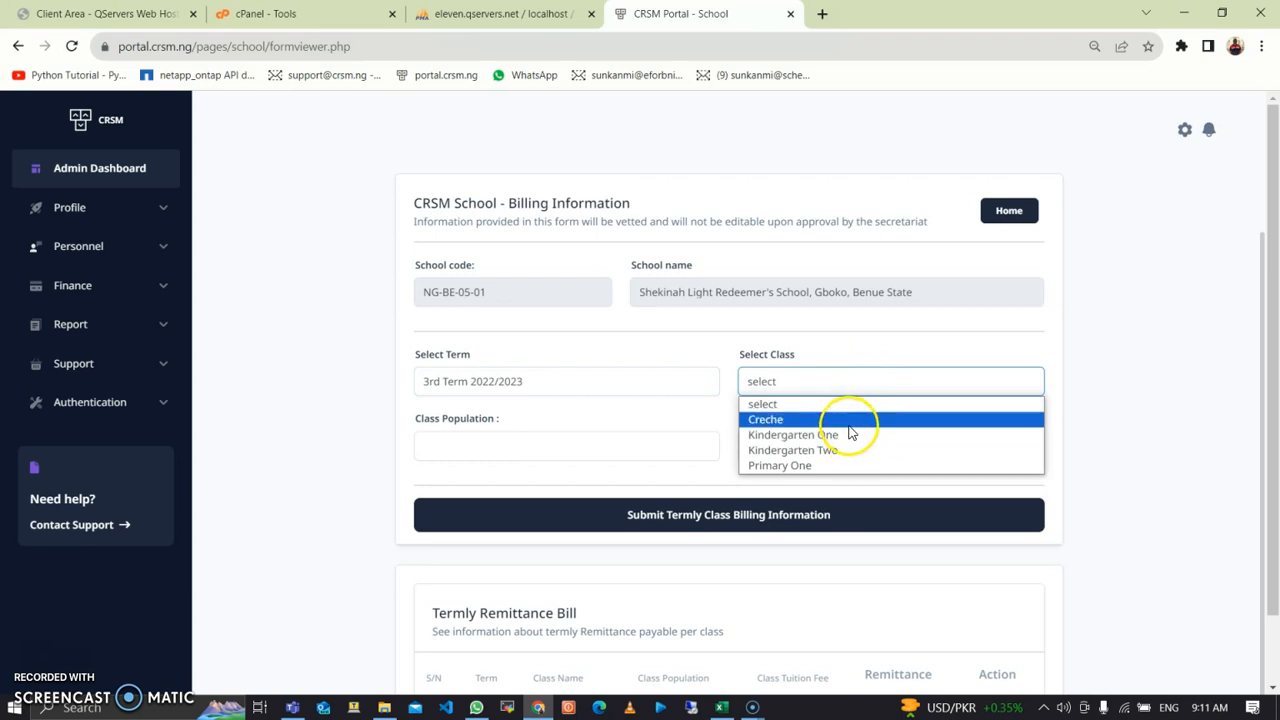
{"action": "left_click", "coordinate": [849, 420]}
{"action": "left_click", "coordinate": [619, 446]}
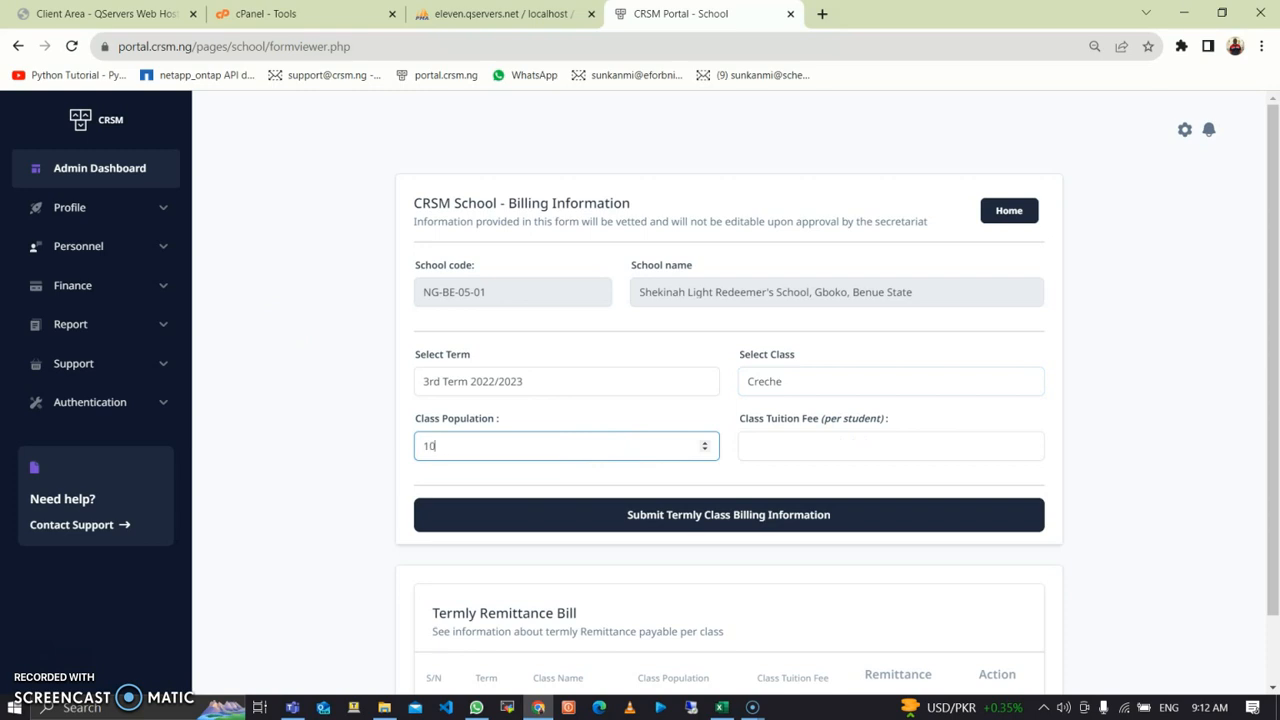
{"action": "left_click", "coordinate": [780, 448]}
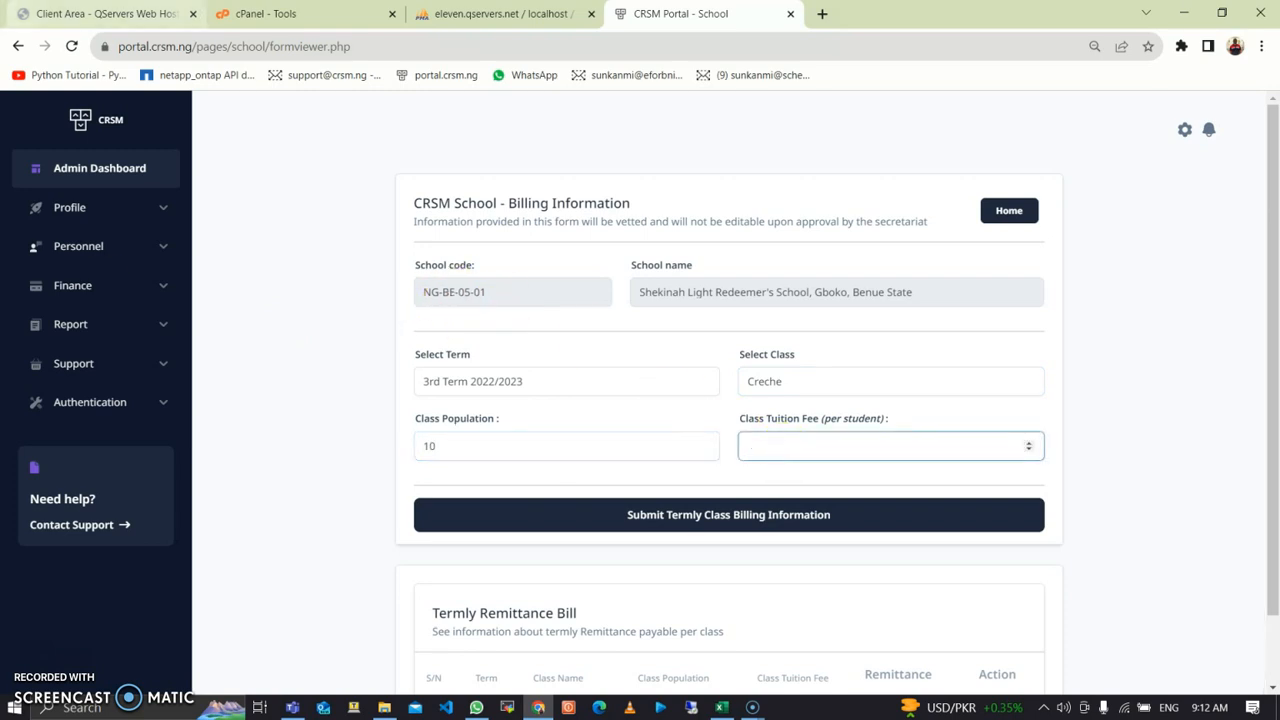
{"action": "type", "text": "50000"}
{"action": "left_click", "coordinate": [750, 527]}
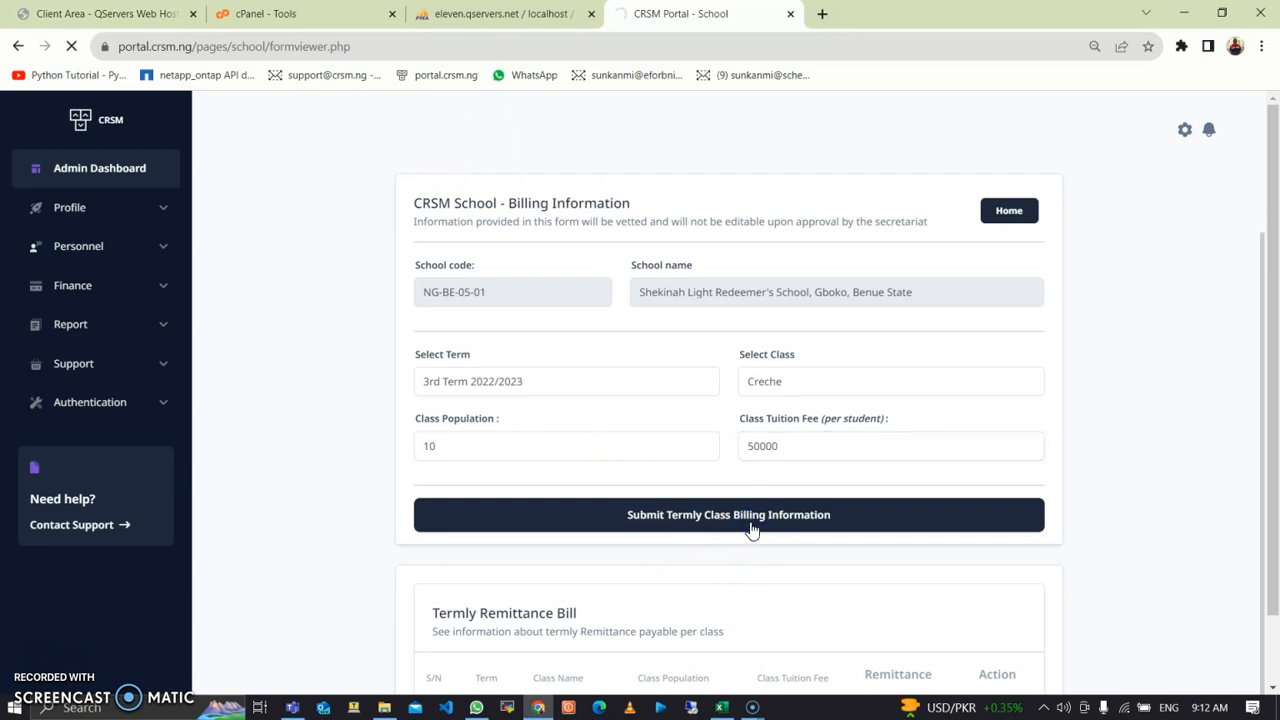
Step: Bill Kindergarten One for 3rd Term 2022/2023: 15 pupils at ₦52,000 each
{"action": "scroll", "coordinate": [777, 523], "scroll_direction": "down", "scroll_amount": 2}
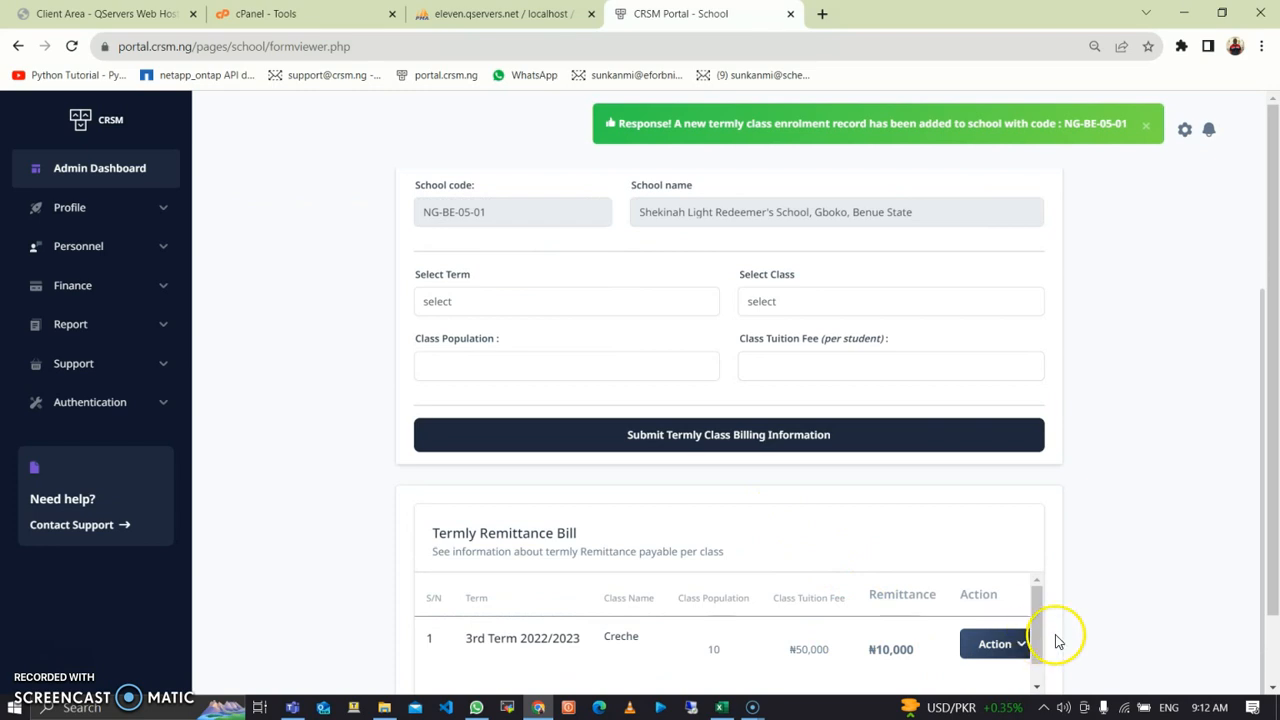
{"action": "scroll", "coordinate": [1271, 557], "scroll_direction": "down", "scroll_amount": 1}
{"action": "left_click_drag", "start_coordinate": [951, 630], "coordinate": [905, 622]}
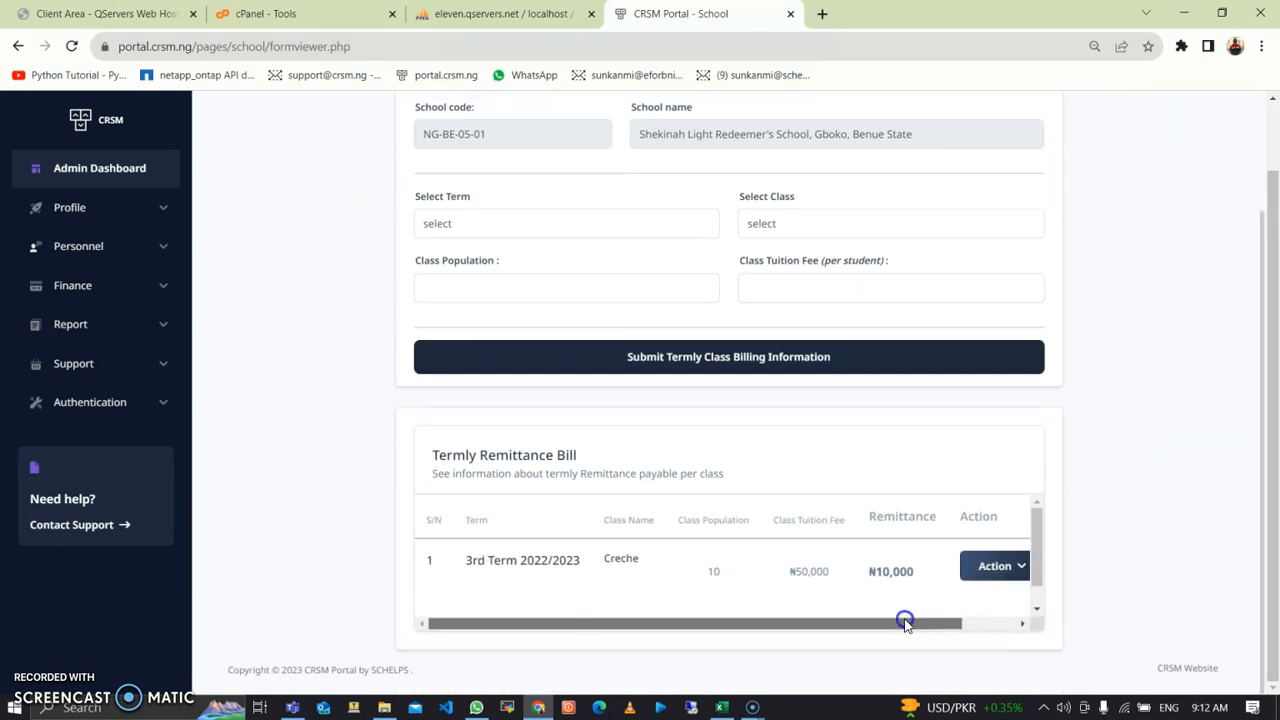
{"action": "left_click", "coordinate": [603, 220]}
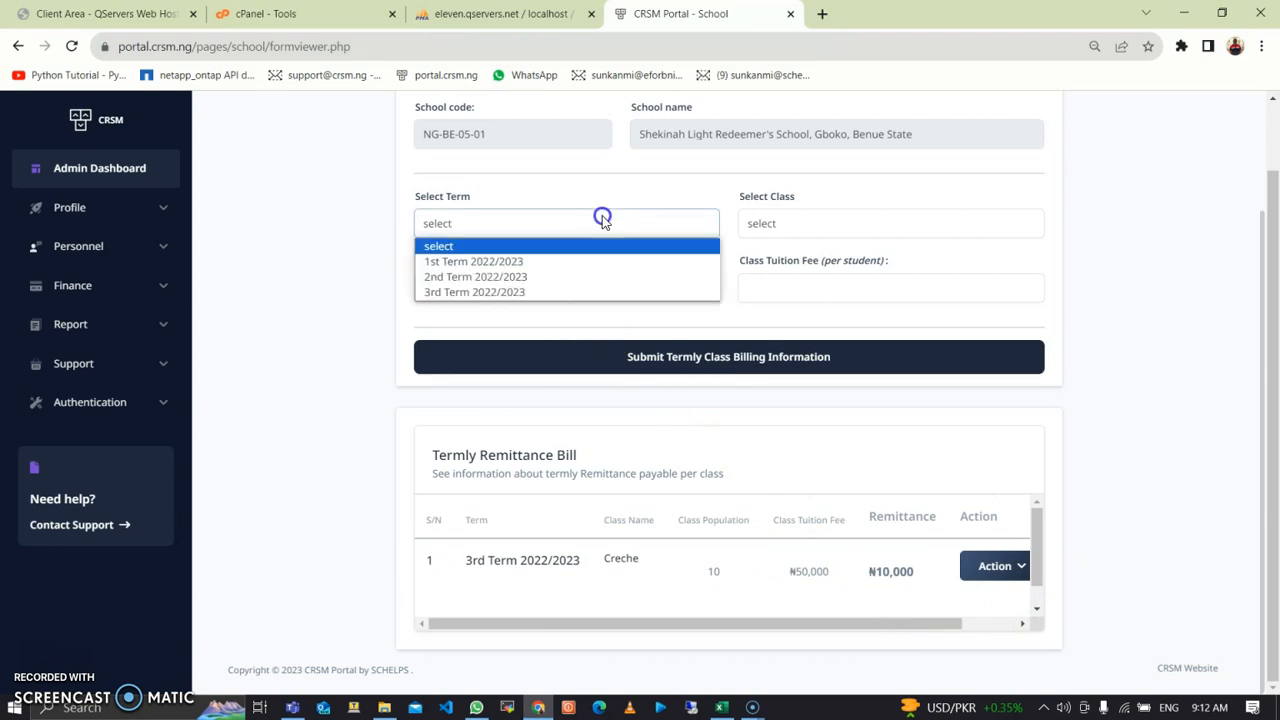
{"action": "left_click", "coordinate": [560, 298]}
{"action": "left_click", "coordinate": [798, 227]}
{"action": "left_click", "coordinate": [797, 282]}
{"action": "left_click", "coordinate": [640, 297]}
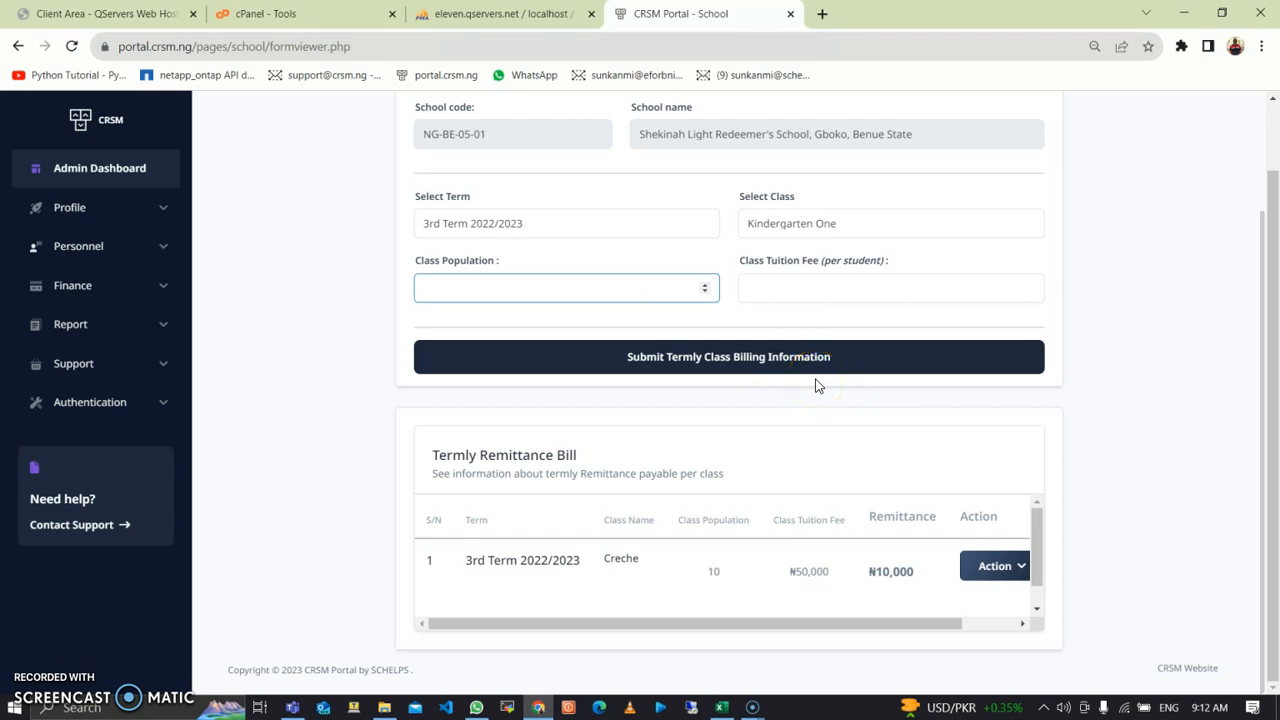
{"action": "key", "text": "Tab"}
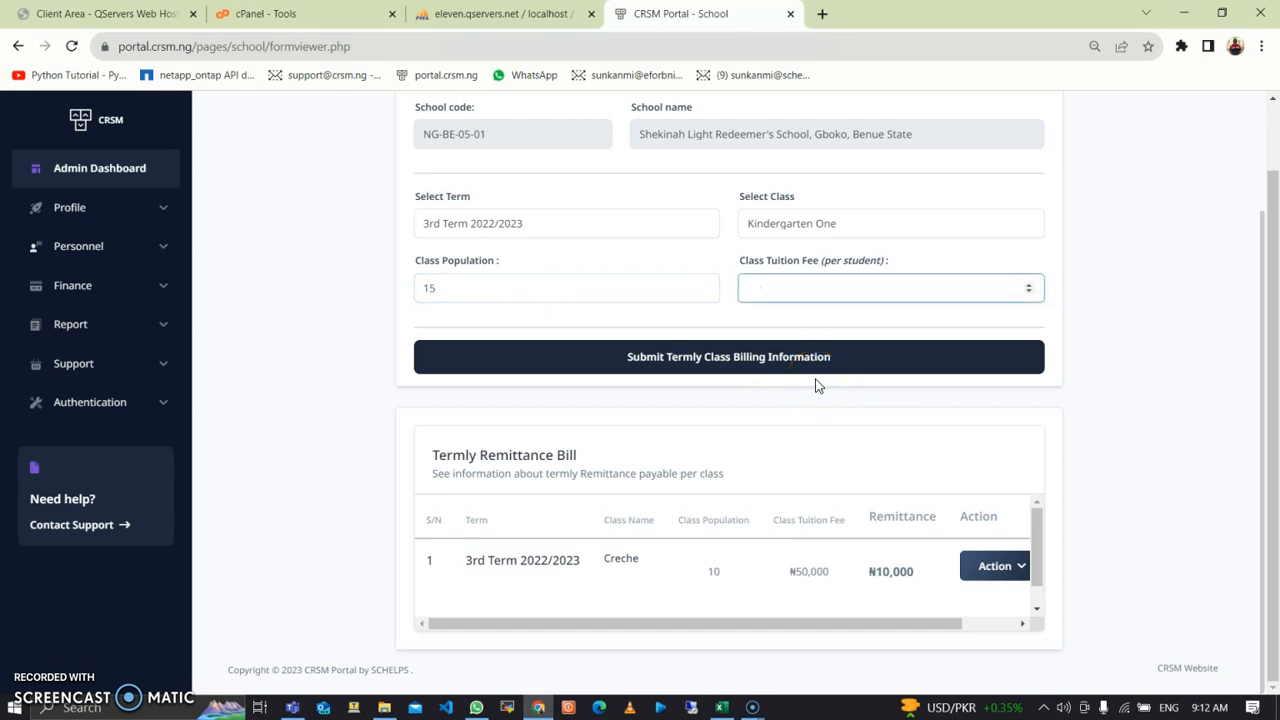
{"action": "type", "text": "52000"}
{"action": "left_click", "coordinate": [803, 363]}
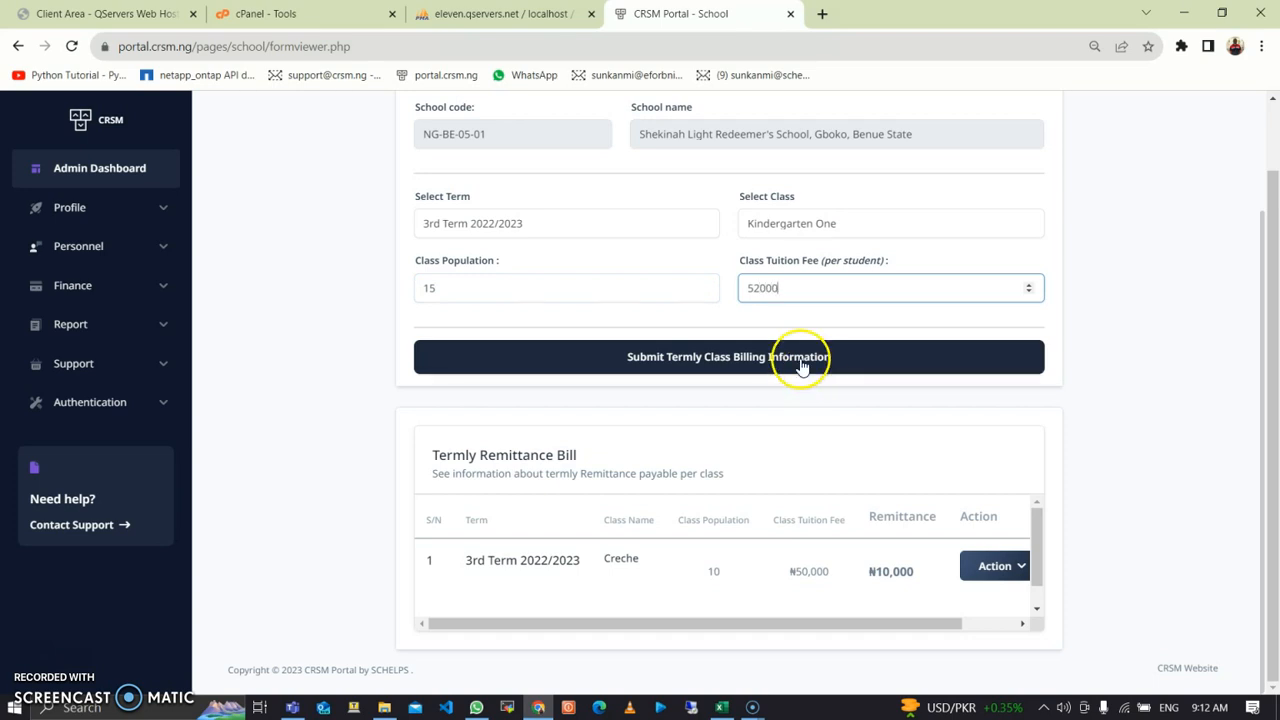
{"action": "left_click", "coordinate": [806, 356]}
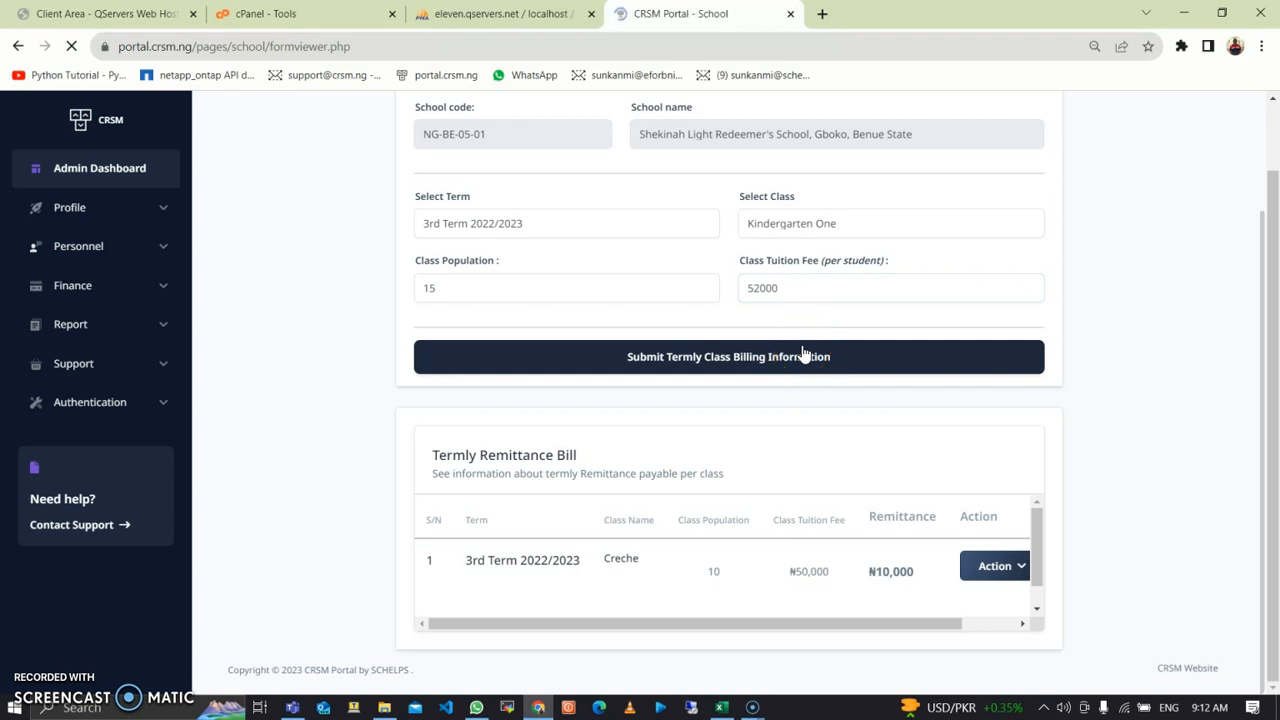
{"action": "scroll", "coordinate": [803, 352], "scroll_direction": "down", "scroll_amount": 2}
Step: Bill Kindergarten Two for 3rd Term 2022/2023: 15 pupils at ₦55,000 each
{"action": "left_click", "coordinate": [684, 242]}
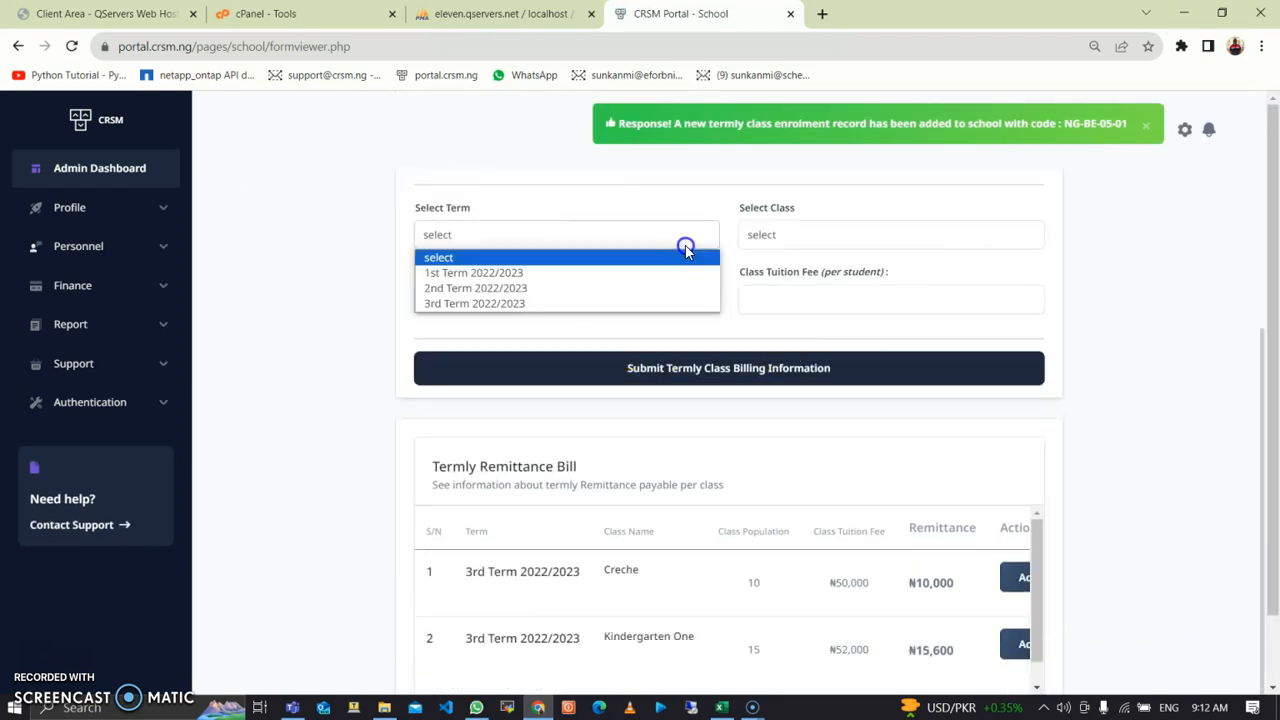
{"action": "left_click", "coordinate": [660, 302]}
{"action": "left_click", "coordinate": [768, 250]}
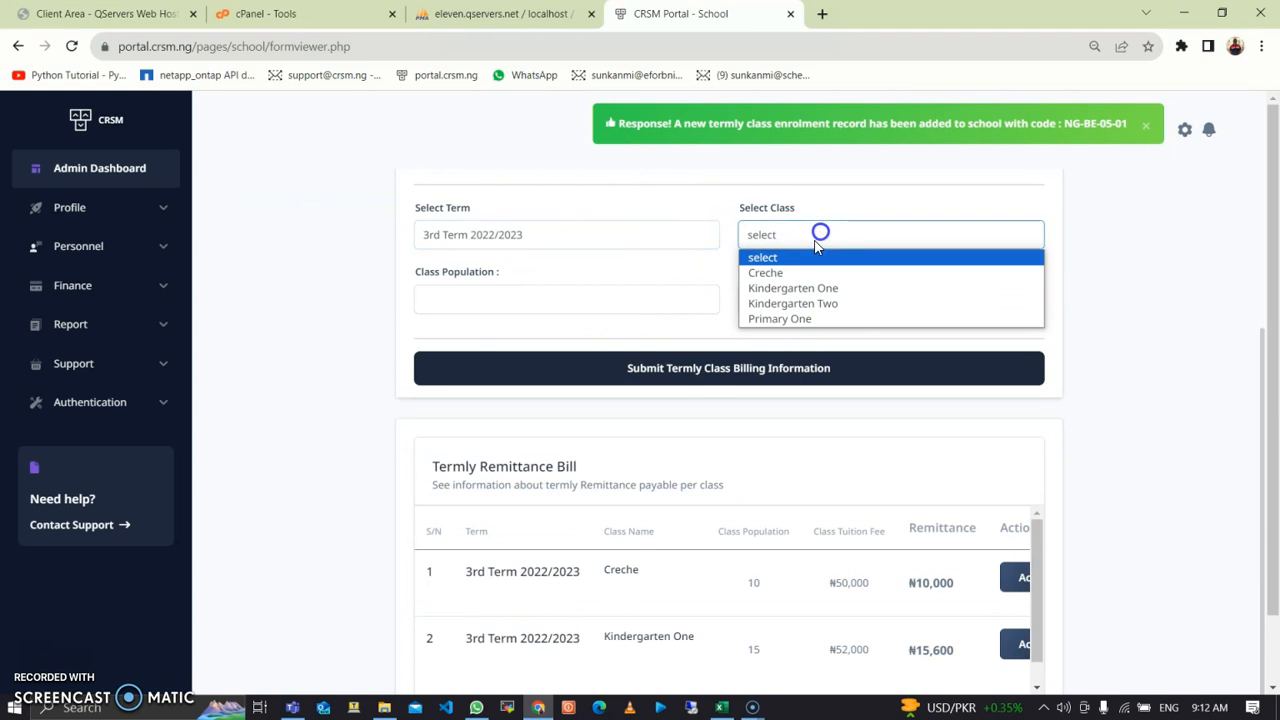
{"action": "left_click", "coordinate": [800, 301]}
{"action": "left_click", "coordinate": [660, 296]}
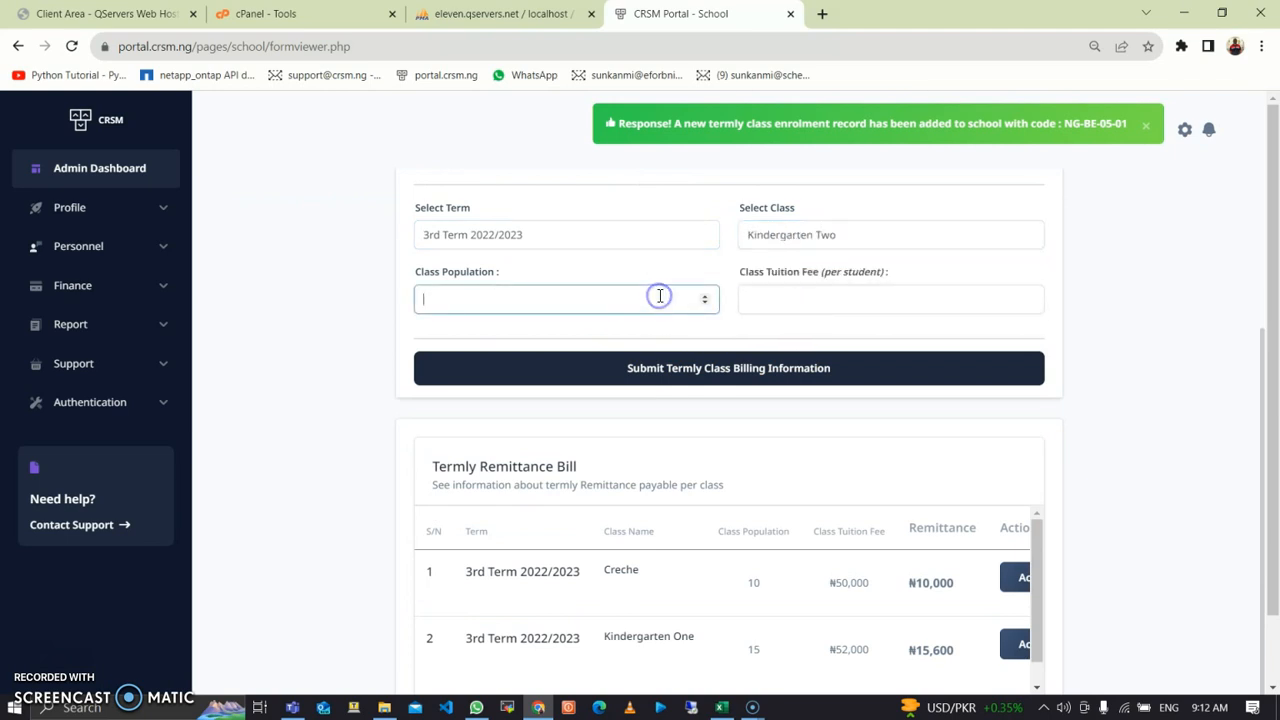
{"action": "type", "text": "15"}
{"action": "left_click", "coordinate": [818, 294]}
{"action": "type", "text": "55000"}
{"action": "left_click", "coordinate": [774, 378]}
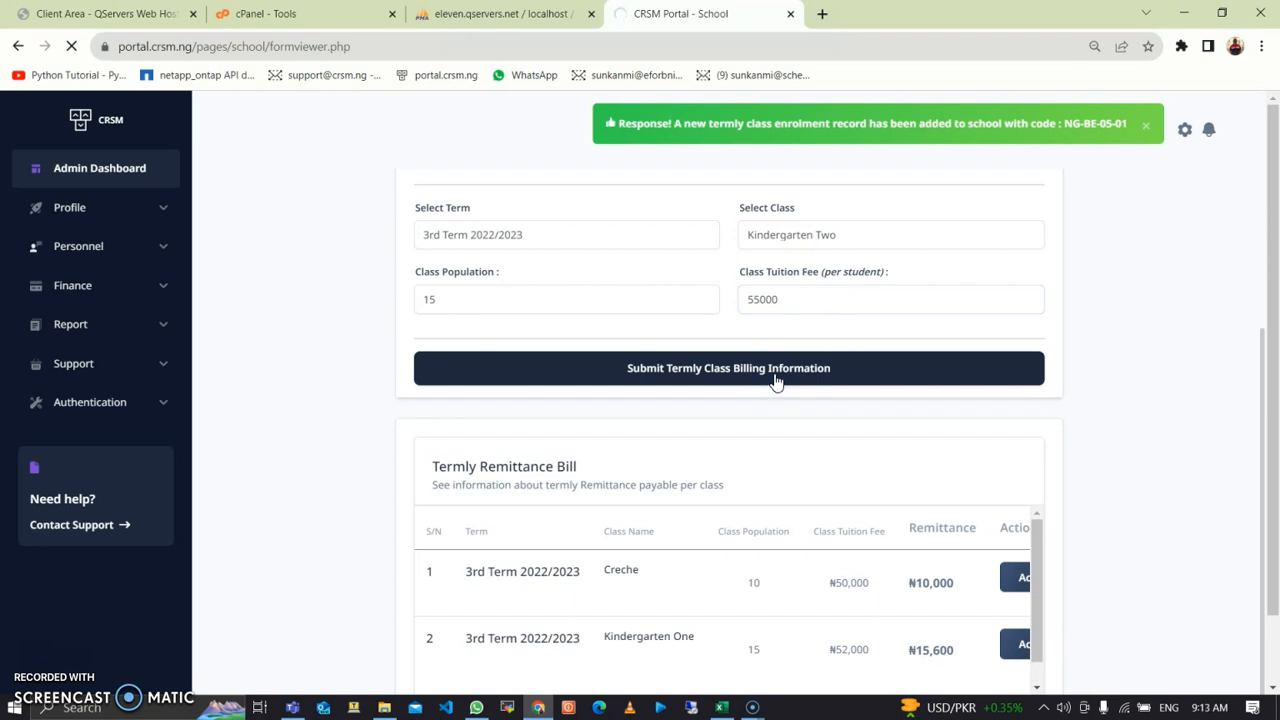
Step: Review the remittance table, now showing Kindergarten Two at ₦16,500 among three billed classes
{"action": "scroll", "coordinate": [771, 380], "scroll_direction": "down", "scroll_amount": 1}
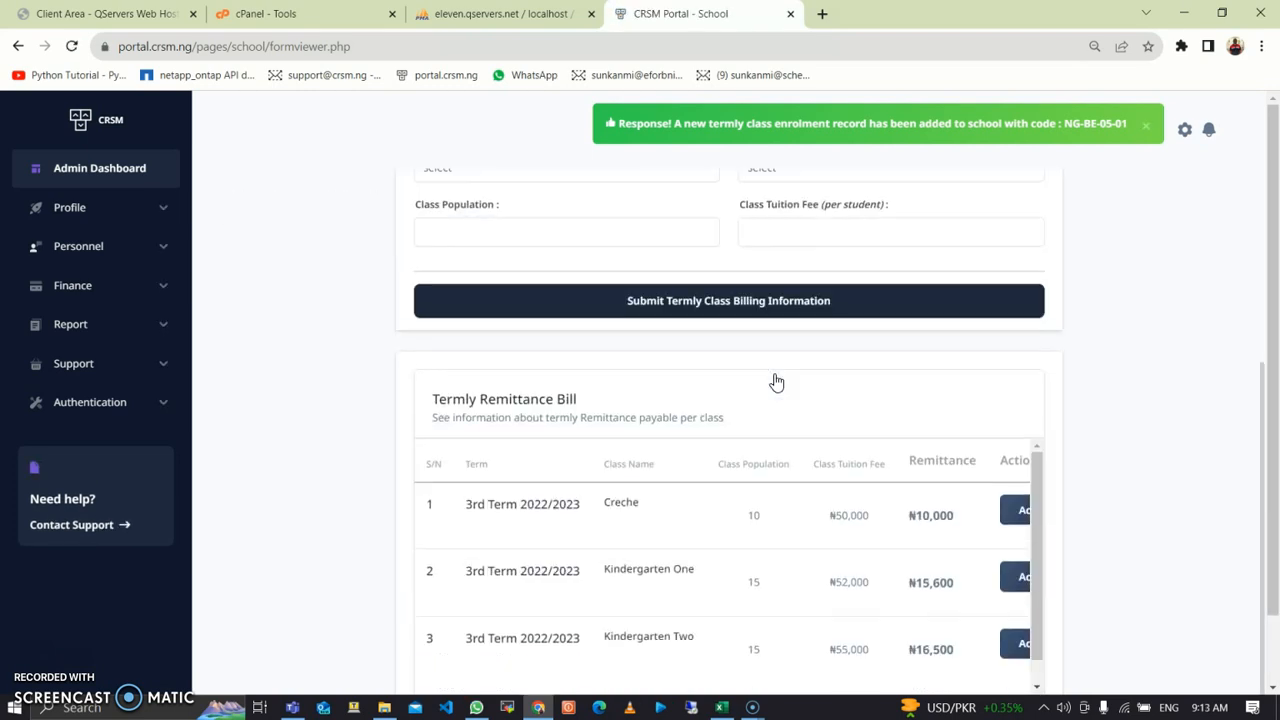
{"action": "scroll", "coordinate": [771, 380], "scroll_direction": "up", "scroll_amount": 3}
{"action": "scroll", "coordinate": [591, 420], "scroll_direction": "down", "scroll_amount": 1}
{"action": "scroll", "coordinate": [783, 438], "scroll_direction": "down", "scroll_amount": 2}
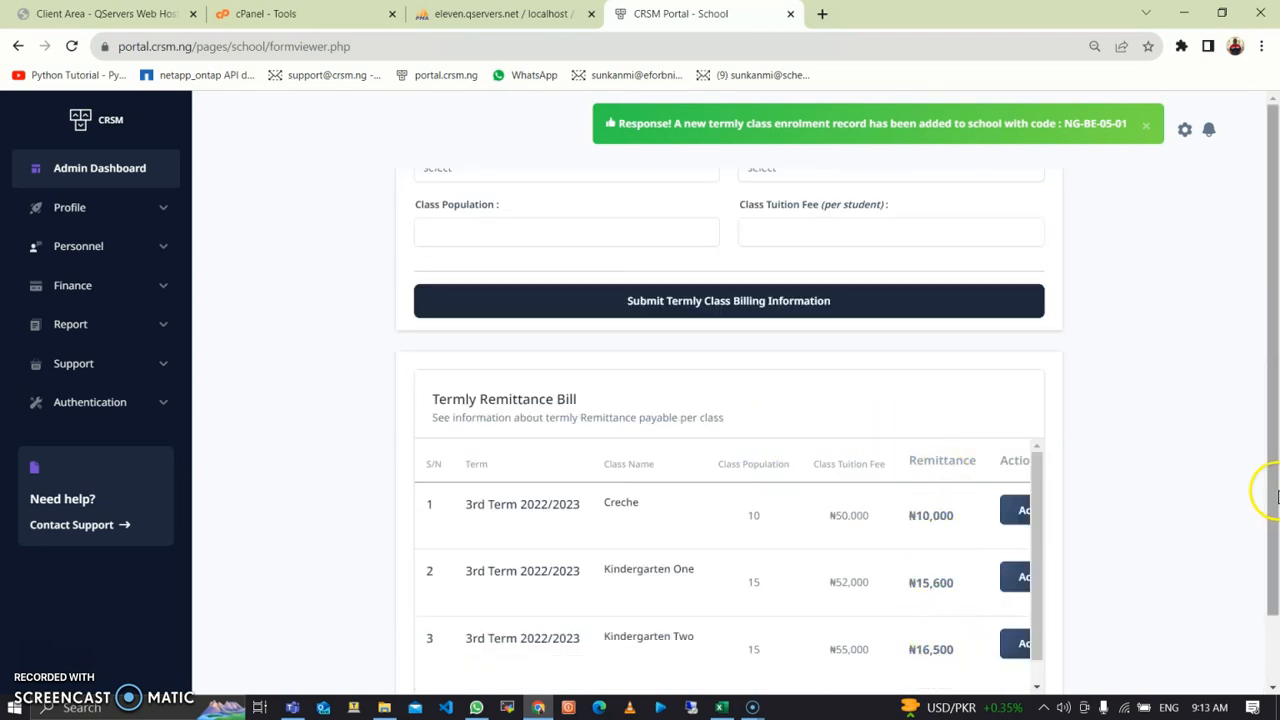
{"action": "scroll", "coordinate": [1275, 487], "scroll_direction": "down", "scroll_amount": 1}
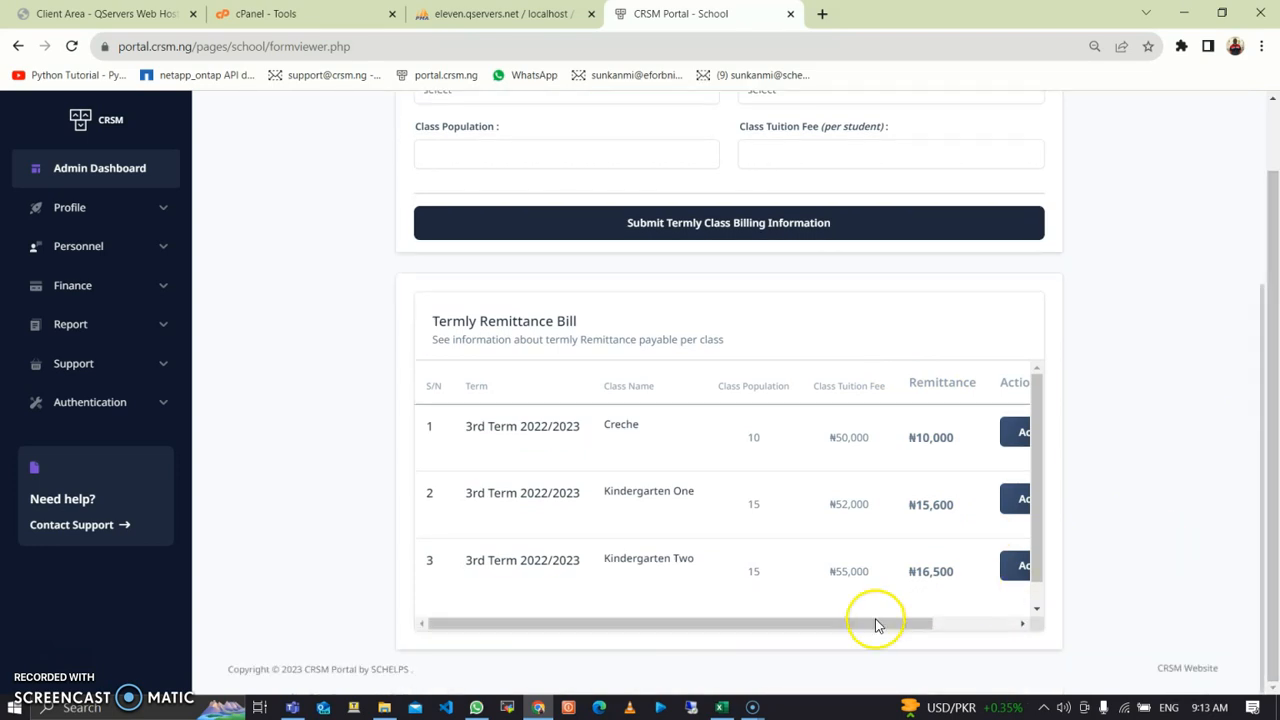
{"action": "left_click_drag", "start_coordinate": [843, 621], "coordinate": [971, 643]}
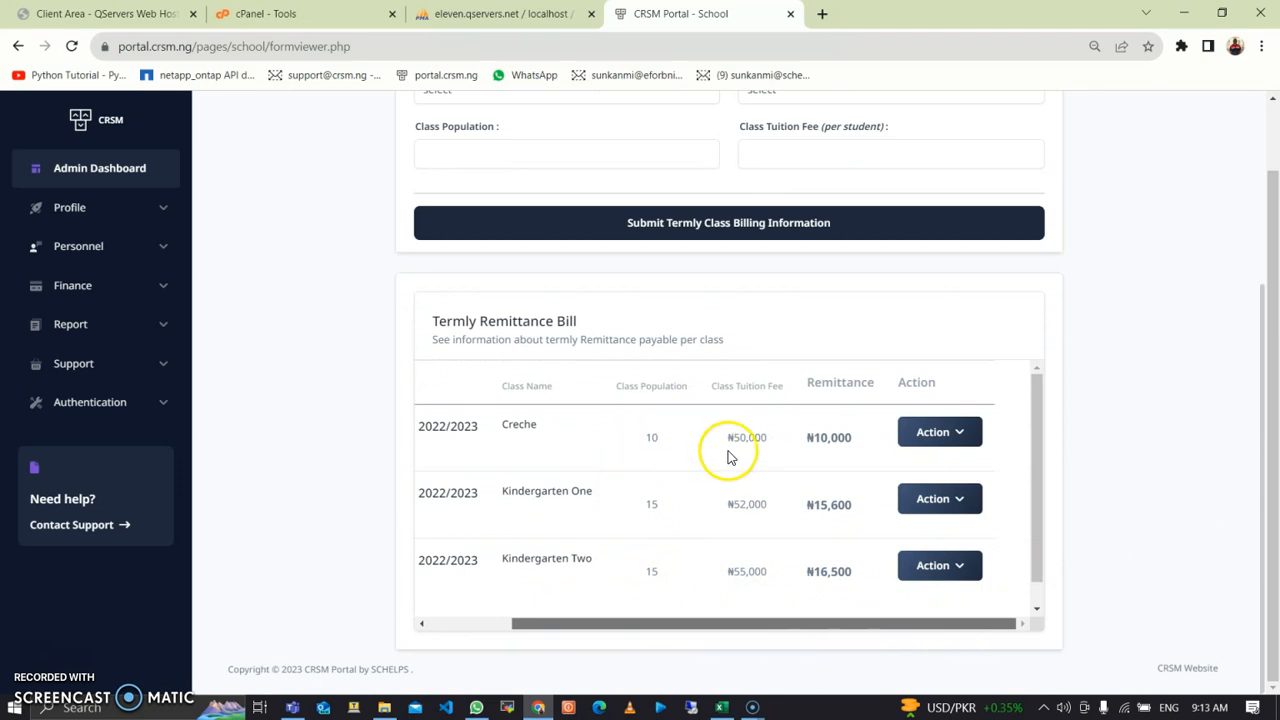
{"action": "left_click", "coordinate": [781, 446]}
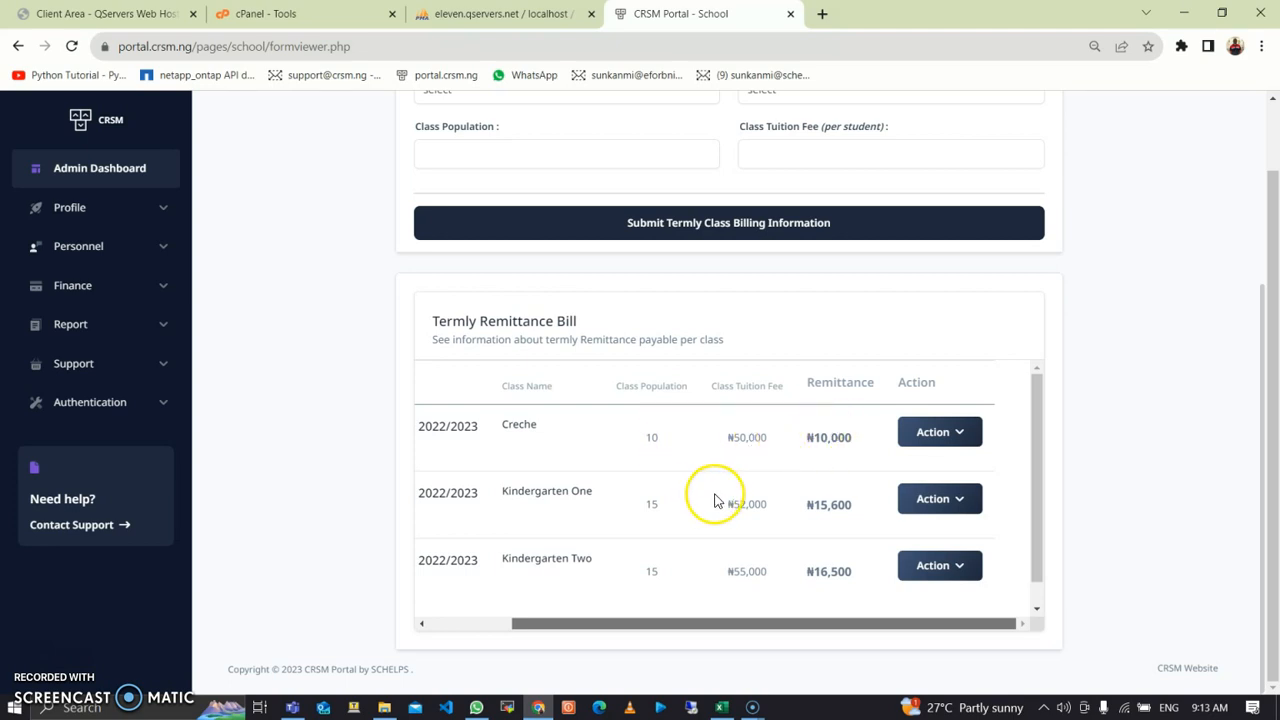
Step: Bill Primary One for 3rd Term 2022/2023: 20 pupils at ₦60,000, remittance ₦24,000
{"action": "scroll", "coordinate": [472, 480], "scroll_direction": "up", "scroll_amount": 3}
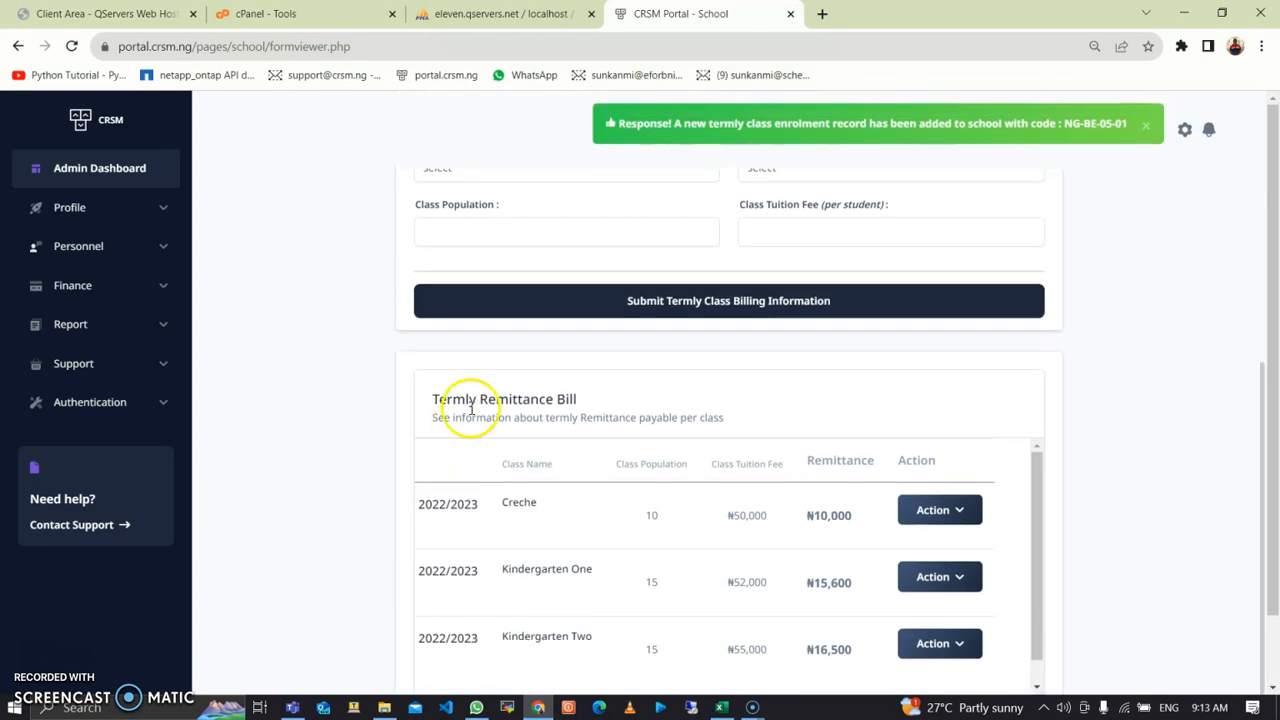
{"action": "left_click", "coordinate": [569, 338]}
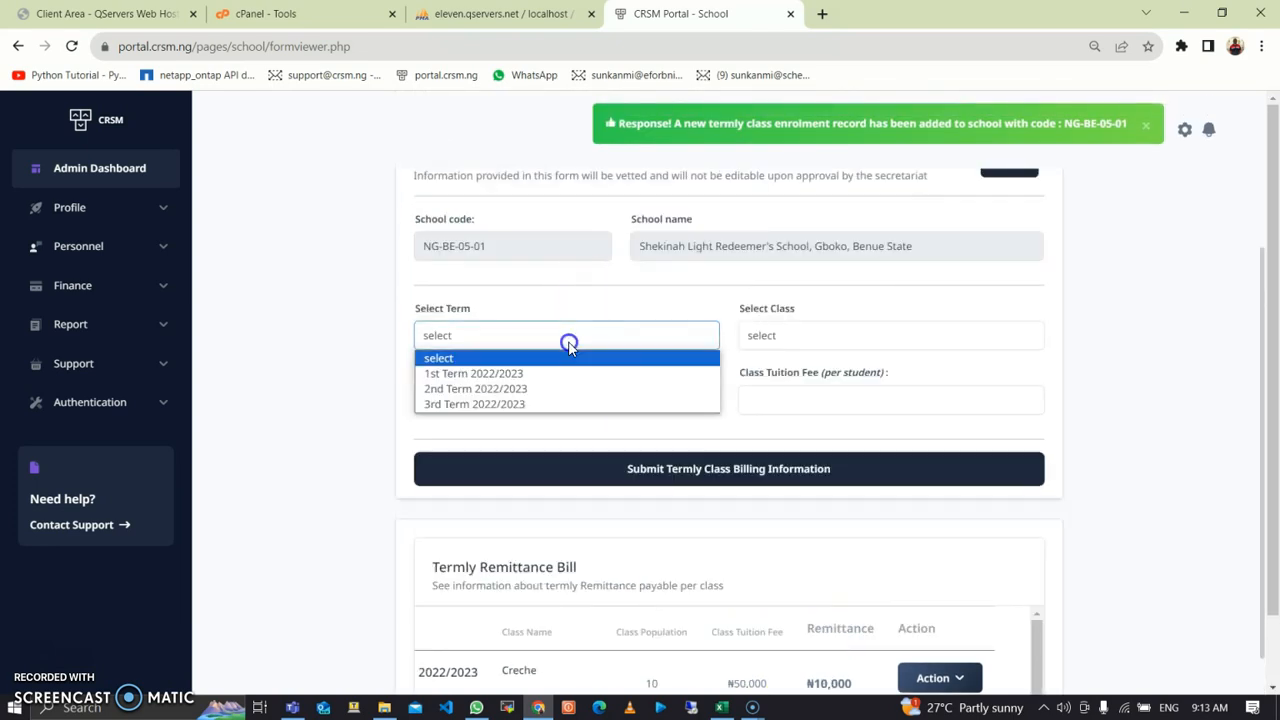
{"action": "left_click", "coordinate": [548, 404]}
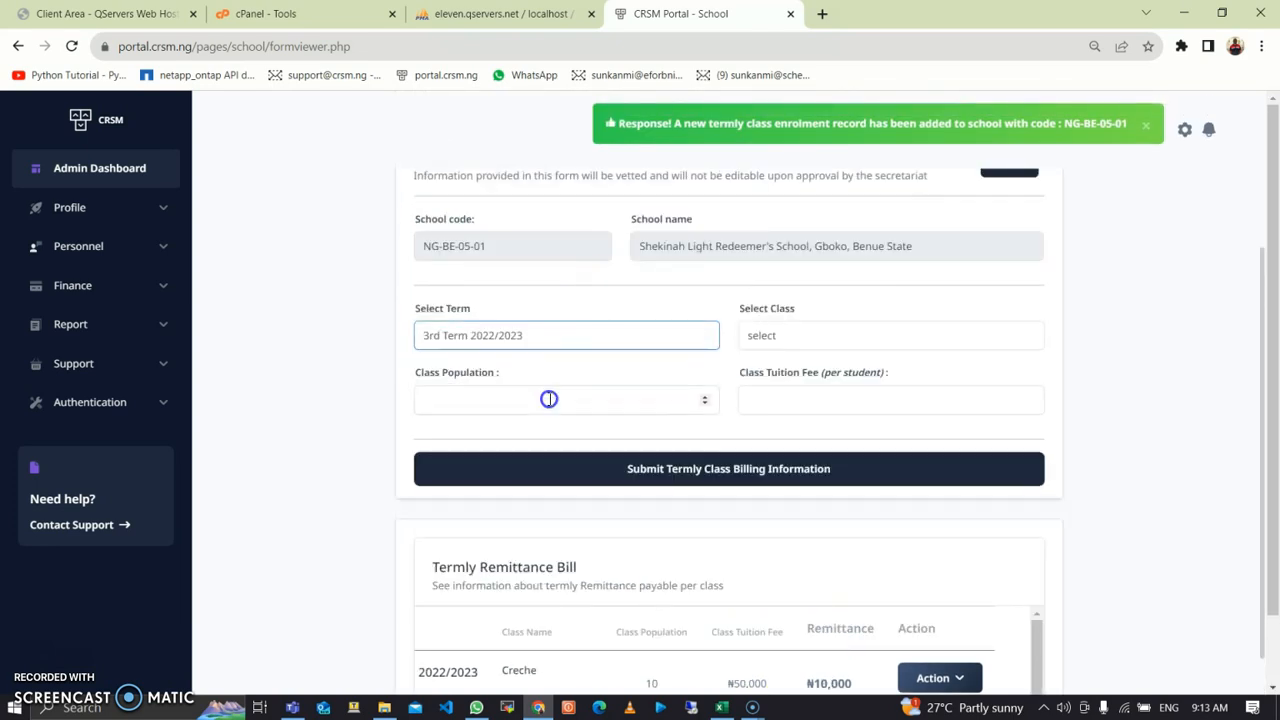
{"action": "left_click", "coordinate": [860, 338]}
{"action": "left_click", "coordinate": [813, 422]}
{"action": "left_click", "coordinate": [634, 400]}
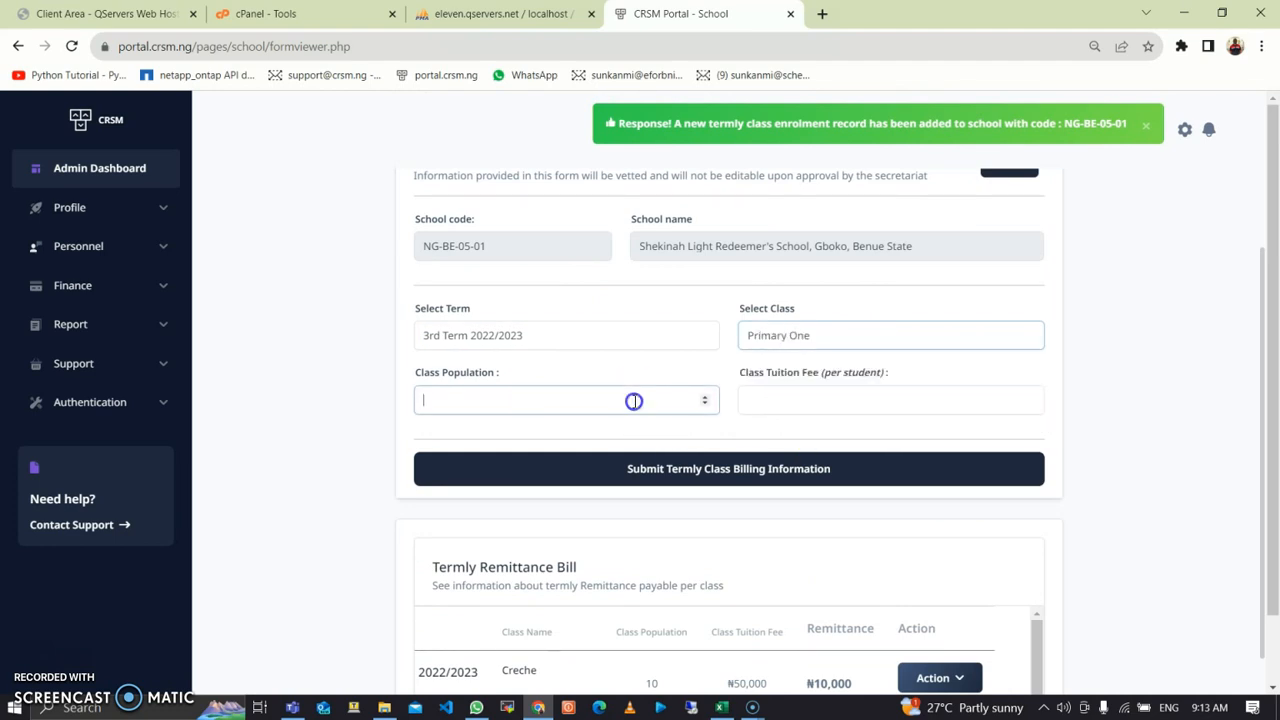
{"action": "key", "text": "Tab"}
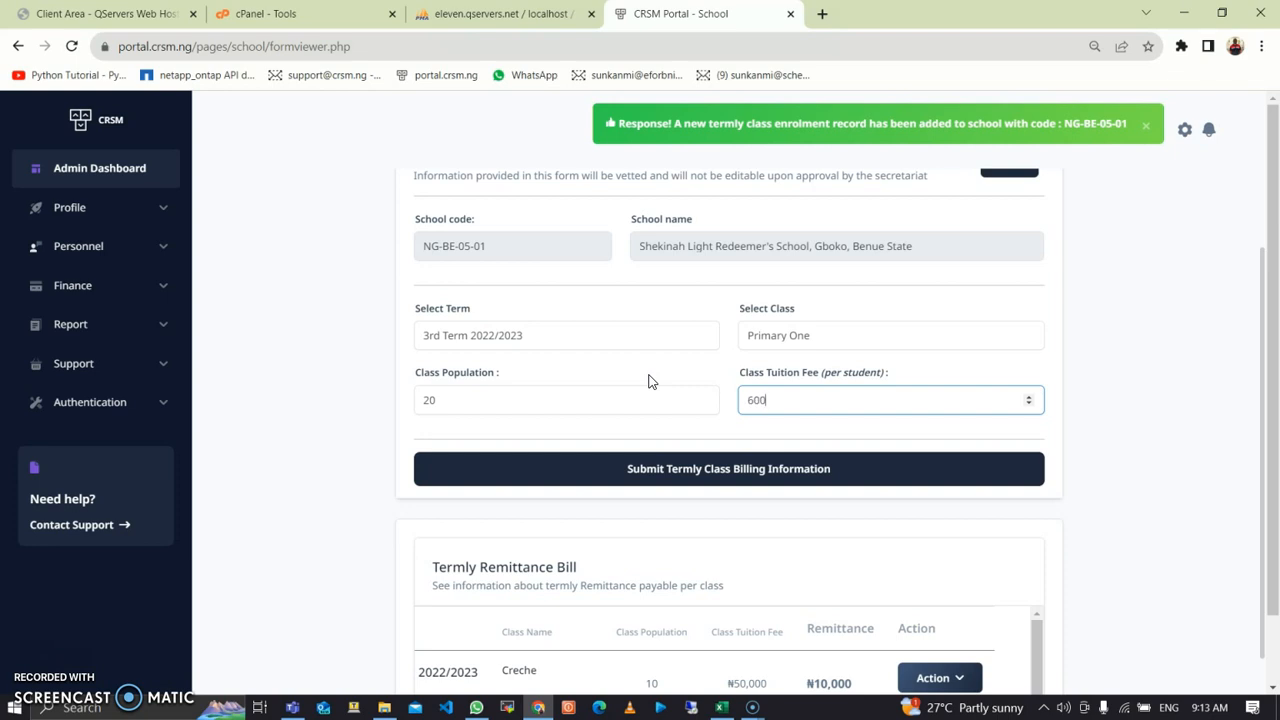
{"action": "left_click", "coordinate": [775, 485]}
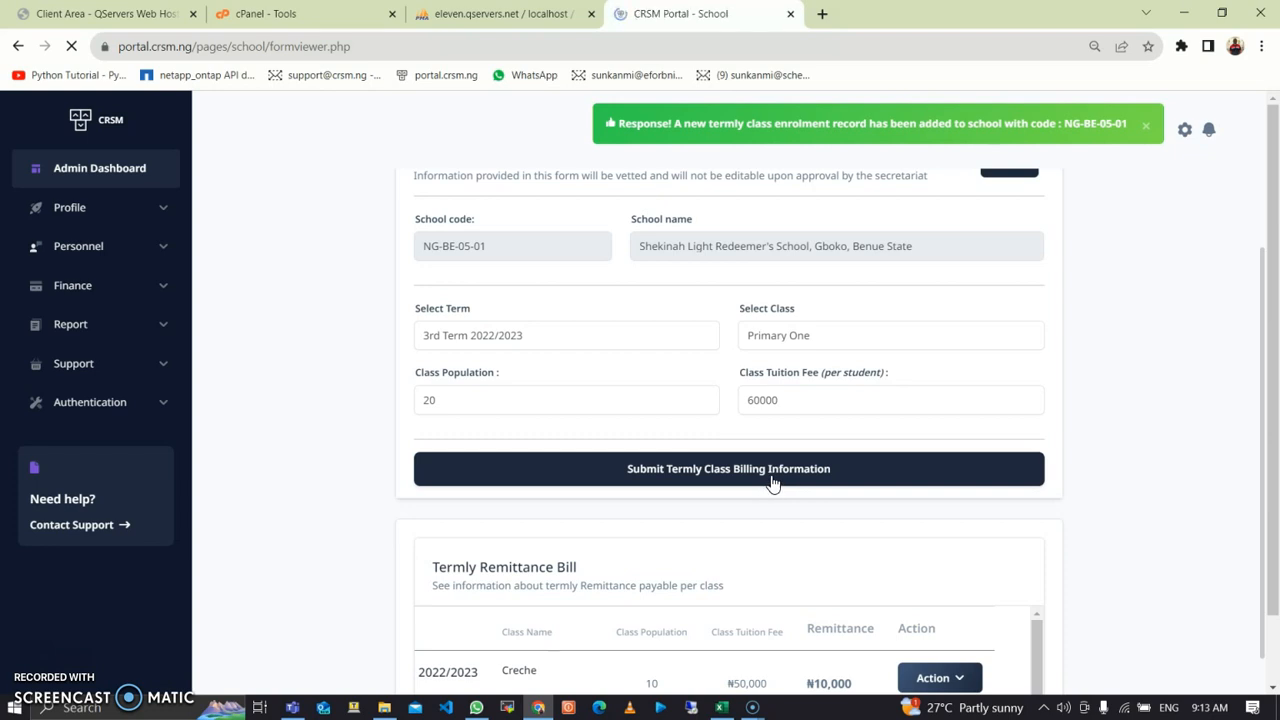
{"action": "scroll", "coordinate": [775, 482], "scroll_direction": "down", "scroll_amount": 4}
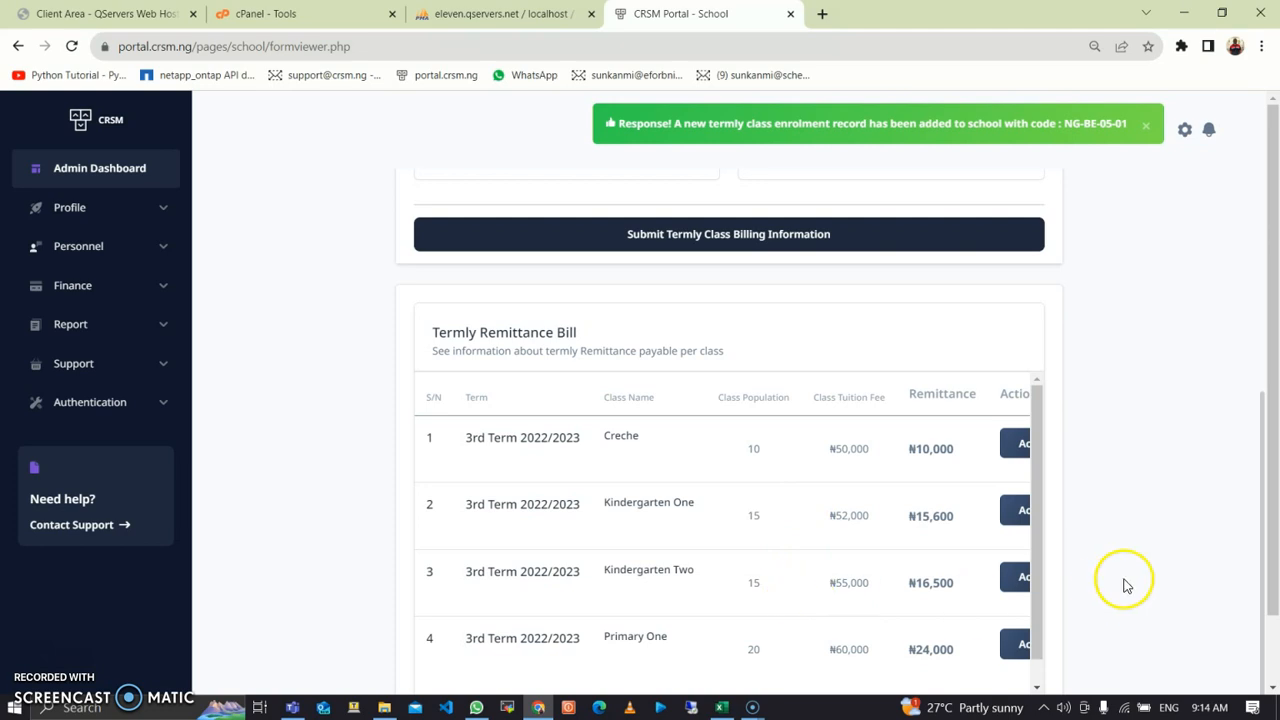
{"action": "scroll", "coordinate": [1265, 530], "scroll_direction": "down", "scroll_amount": 1}
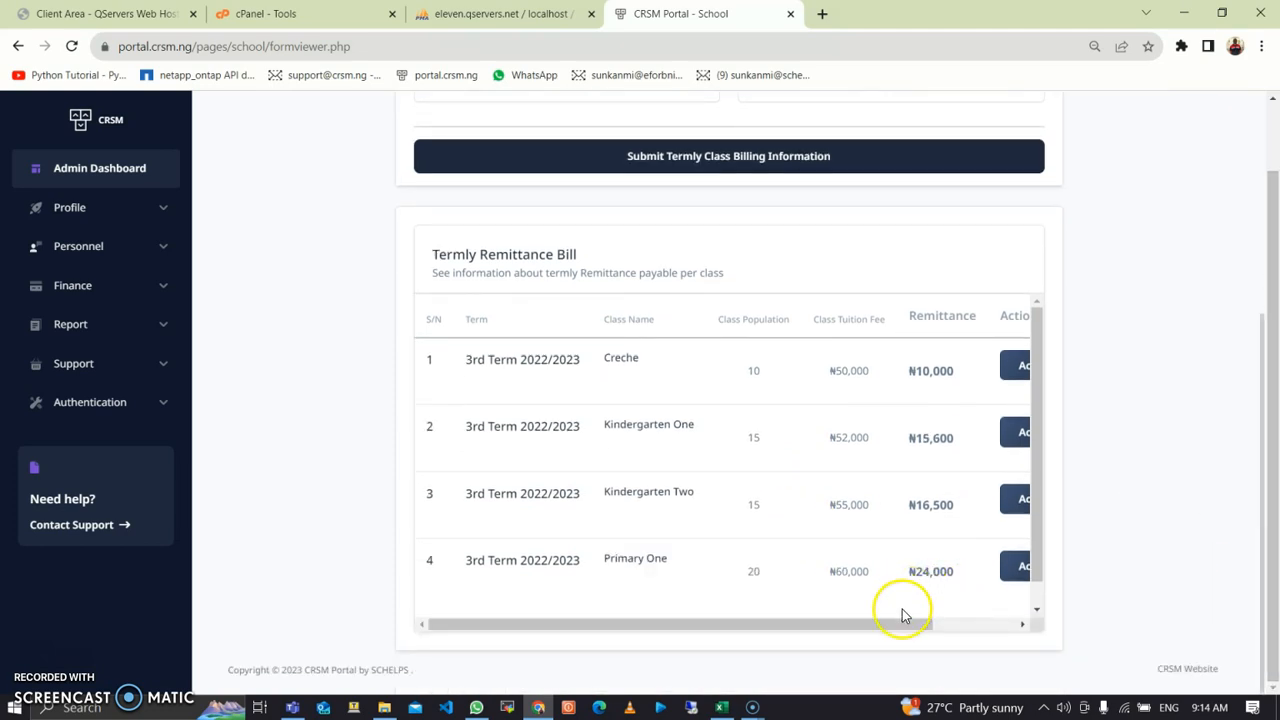
{"action": "left_click_drag", "start_coordinate": [891, 626], "coordinate": [975, 626]}
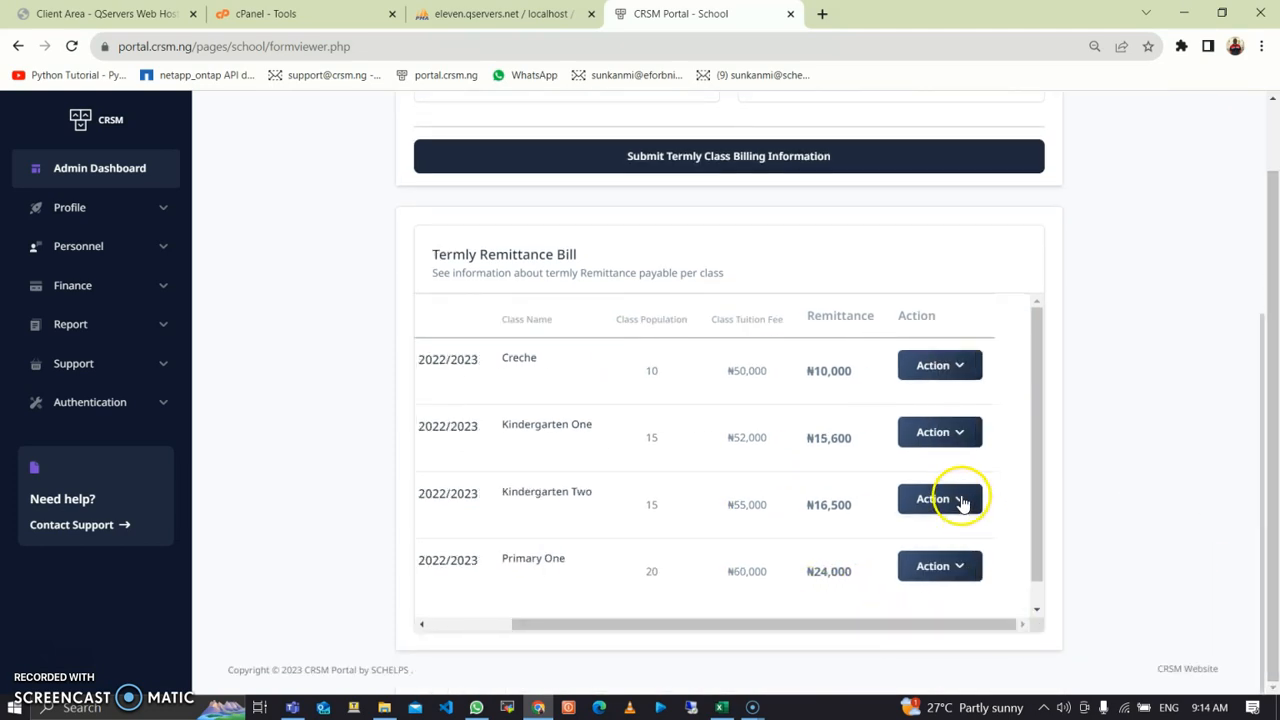
Step: Edit Primary One's billing record from 20 to 25 pupils, raising remittance to ₦30,000
{"action": "left_click", "coordinate": [963, 568]}
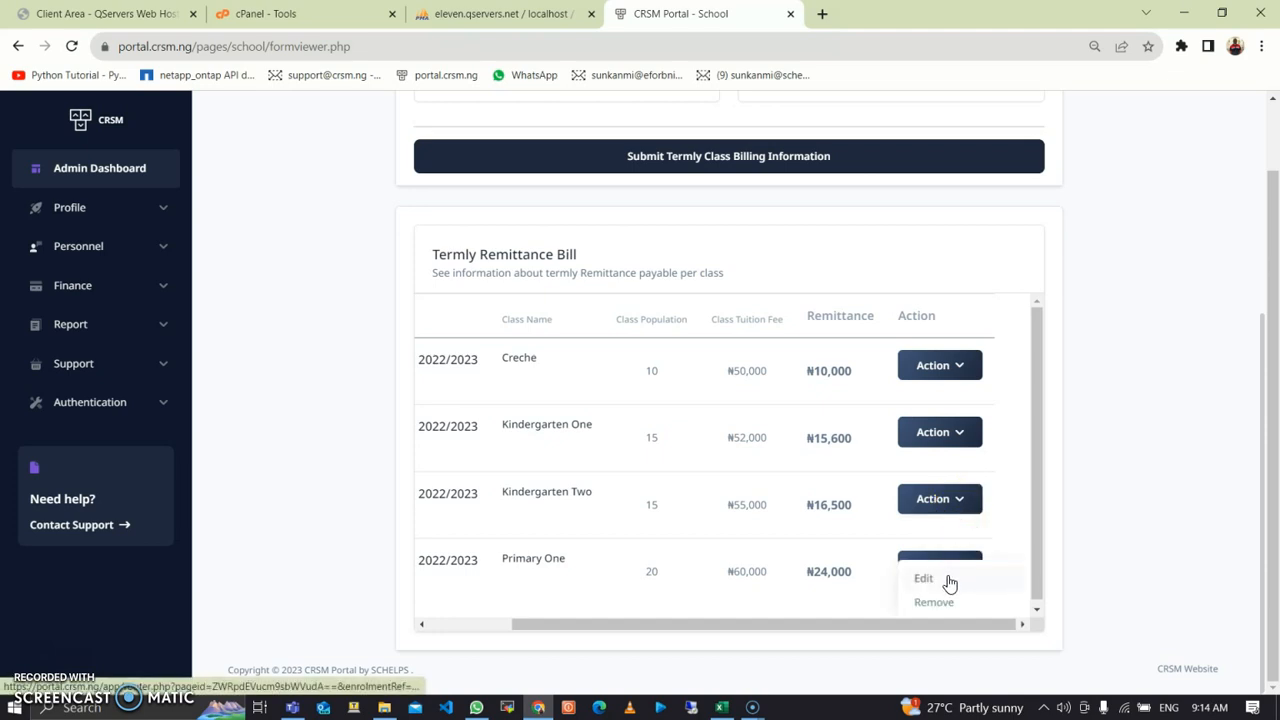
{"action": "left_click", "coordinate": [947, 584]}
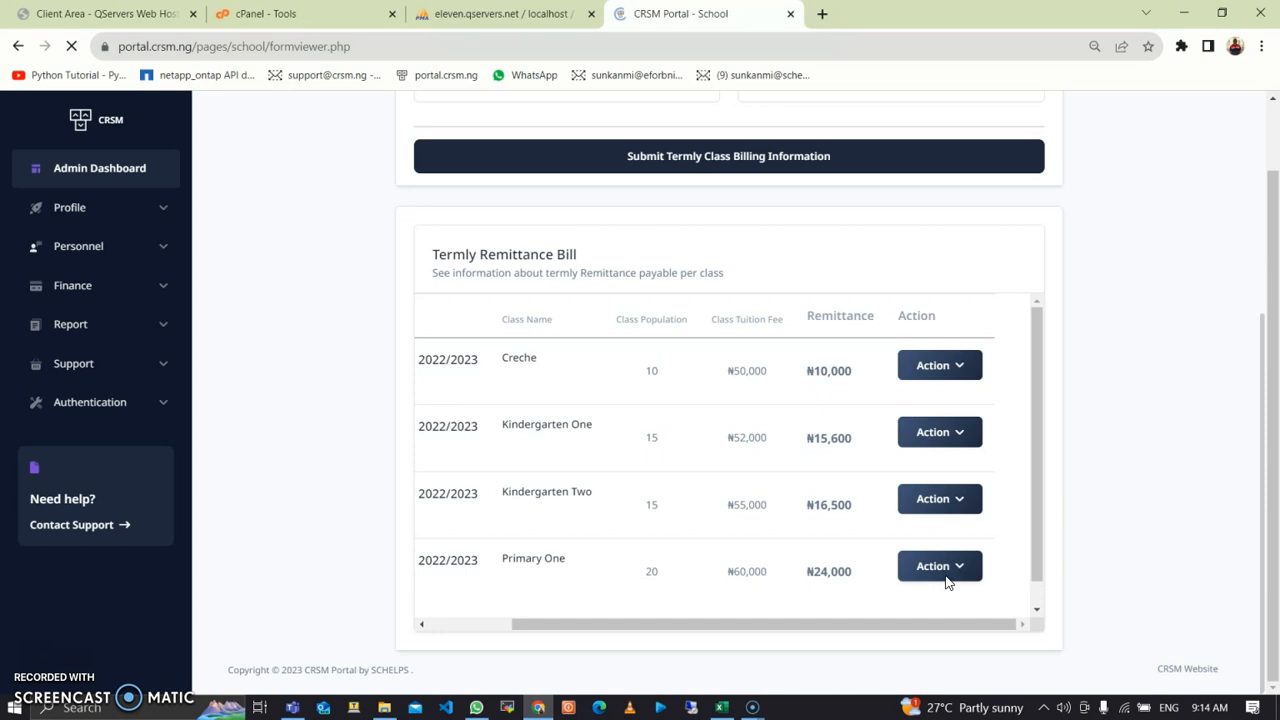
{"action": "left_click", "coordinate": [528, 507]}
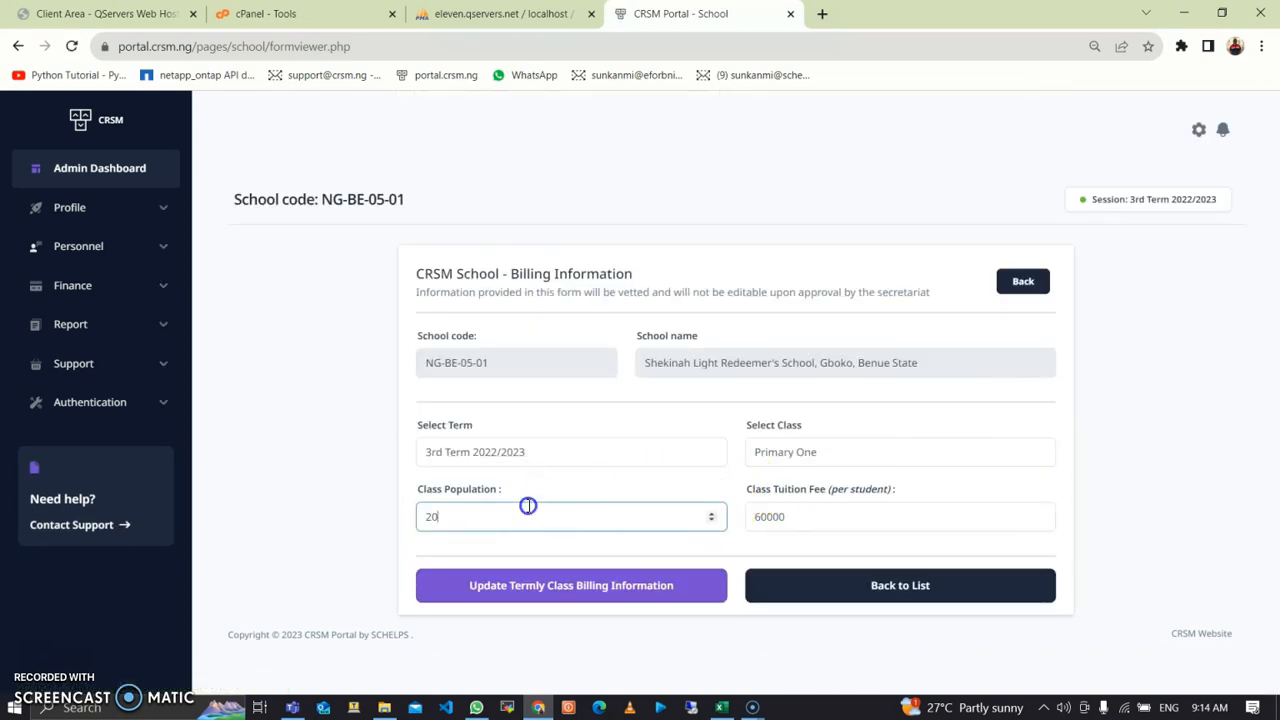
{"action": "left_click_drag", "start_coordinate": [494, 514], "coordinate": [423, 520]}
{"action": "left_click", "coordinate": [552, 587]}
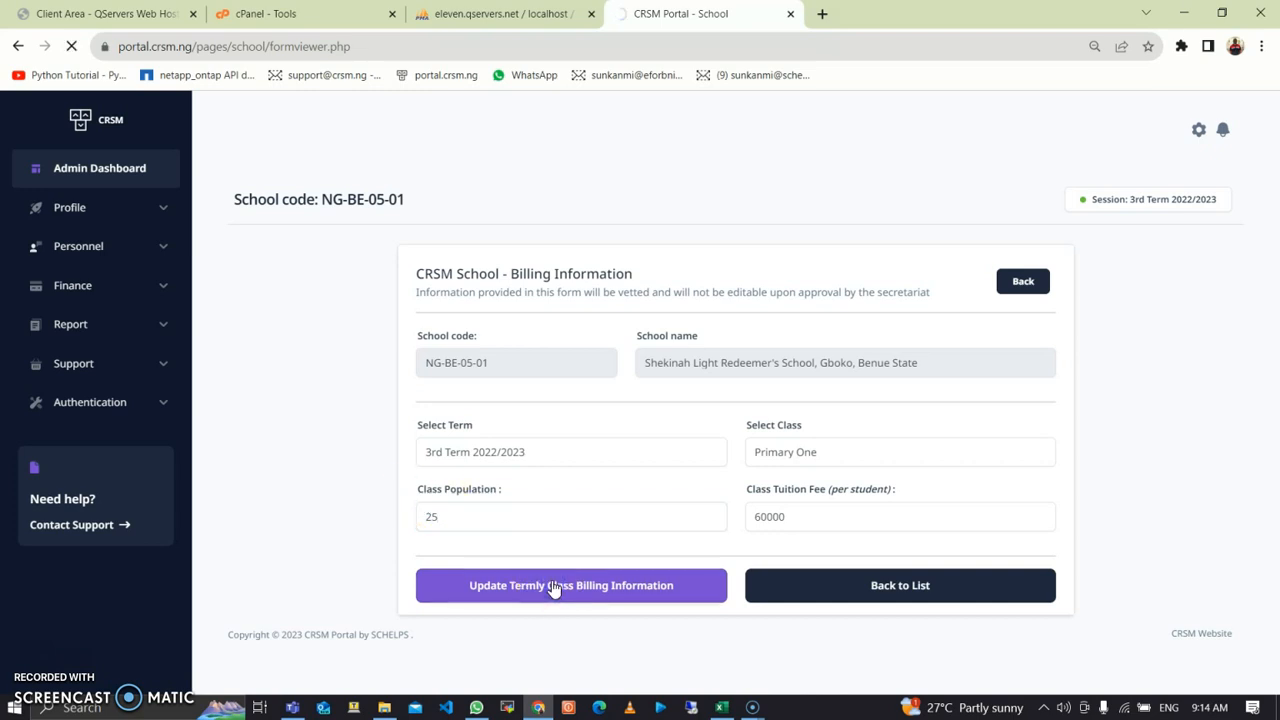
{"action": "scroll", "coordinate": [600, 531], "scroll_direction": "down", "scroll_amount": 4}
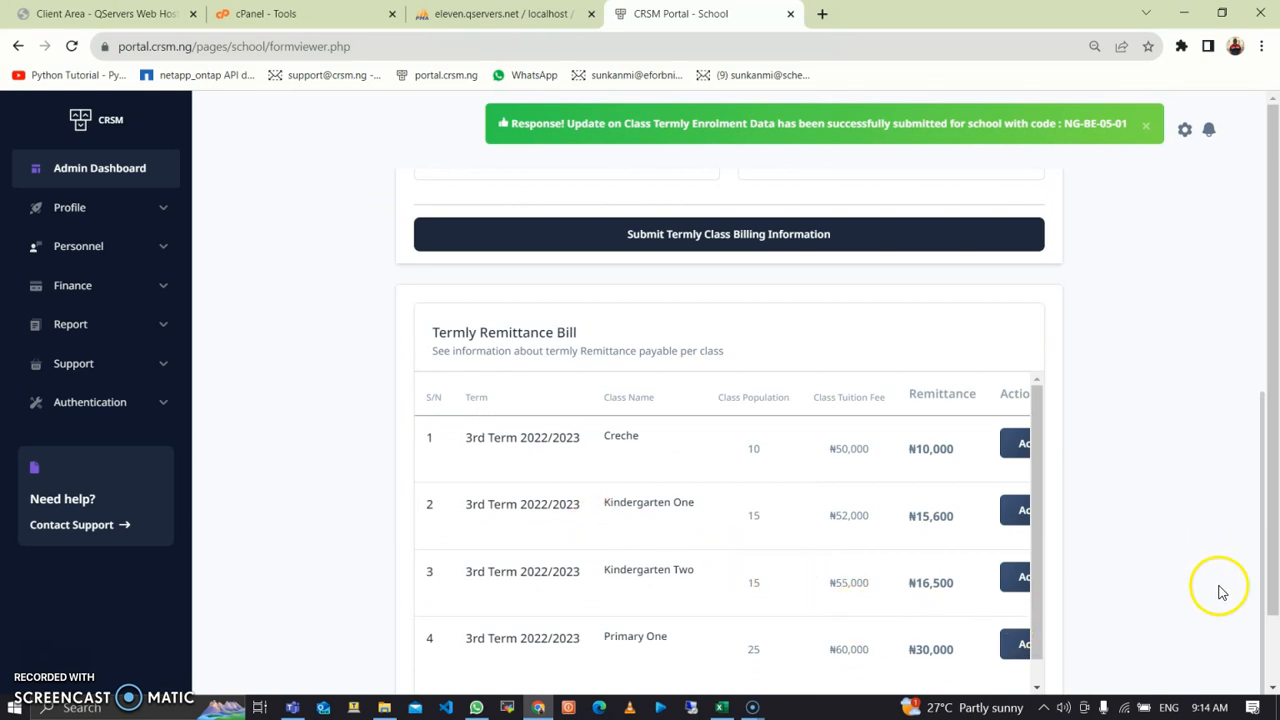
{"action": "scroll", "coordinate": [1265, 570], "scroll_direction": "down", "scroll_amount": 1}
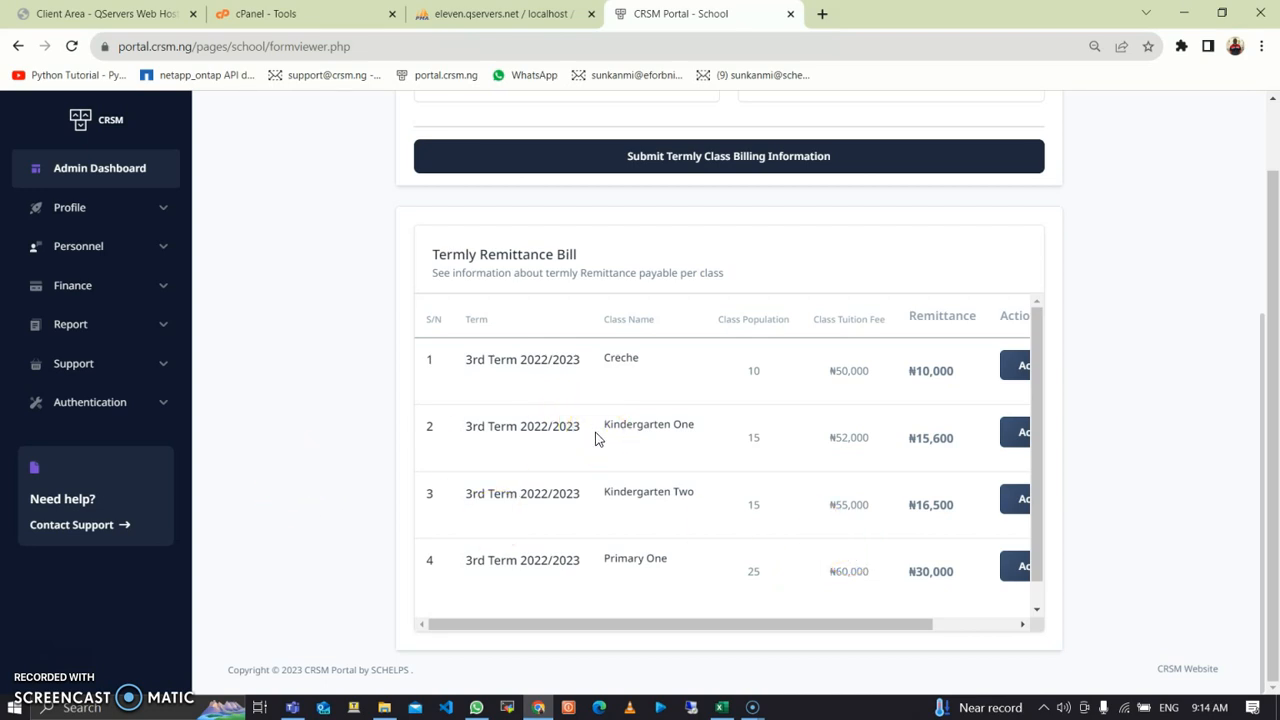
Step: Load the 3rd Term 2022/2023 remittance invoice showing four classes totalling ₦72,100
{"action": "left_click", "coordinate": [163, 288]}
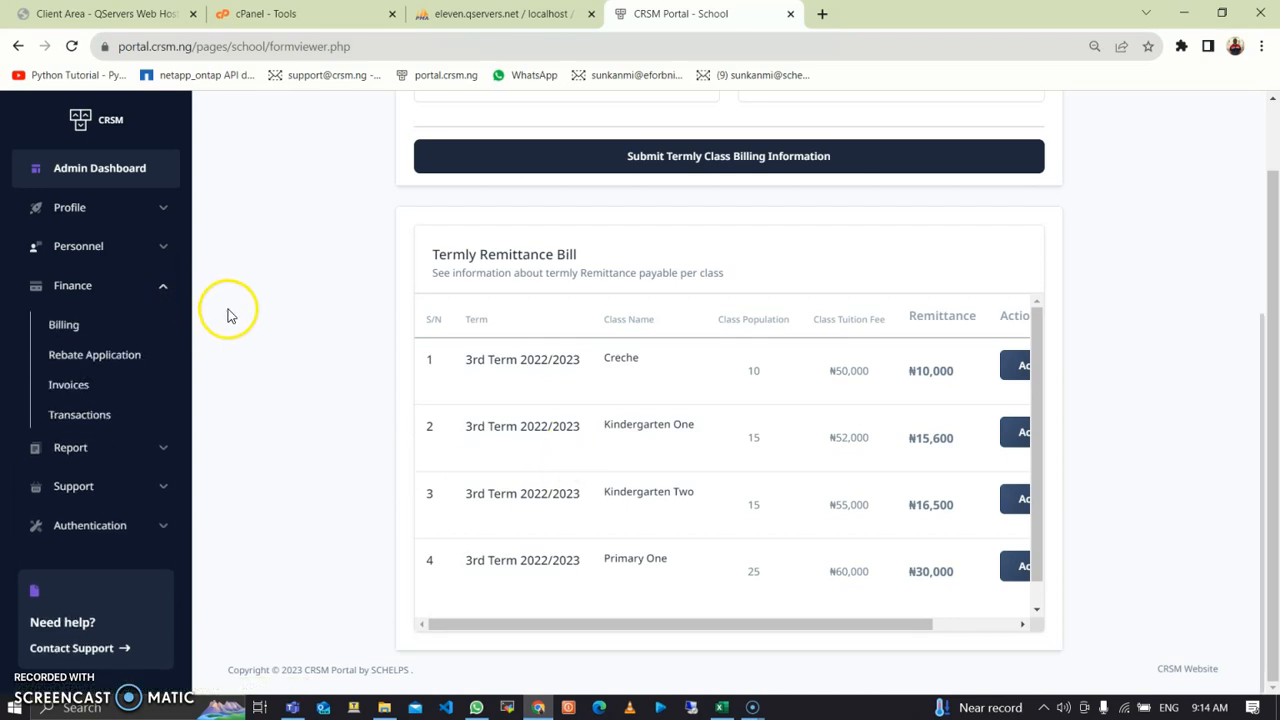
{"action": "left_click", "coordinate": [95, 388]}
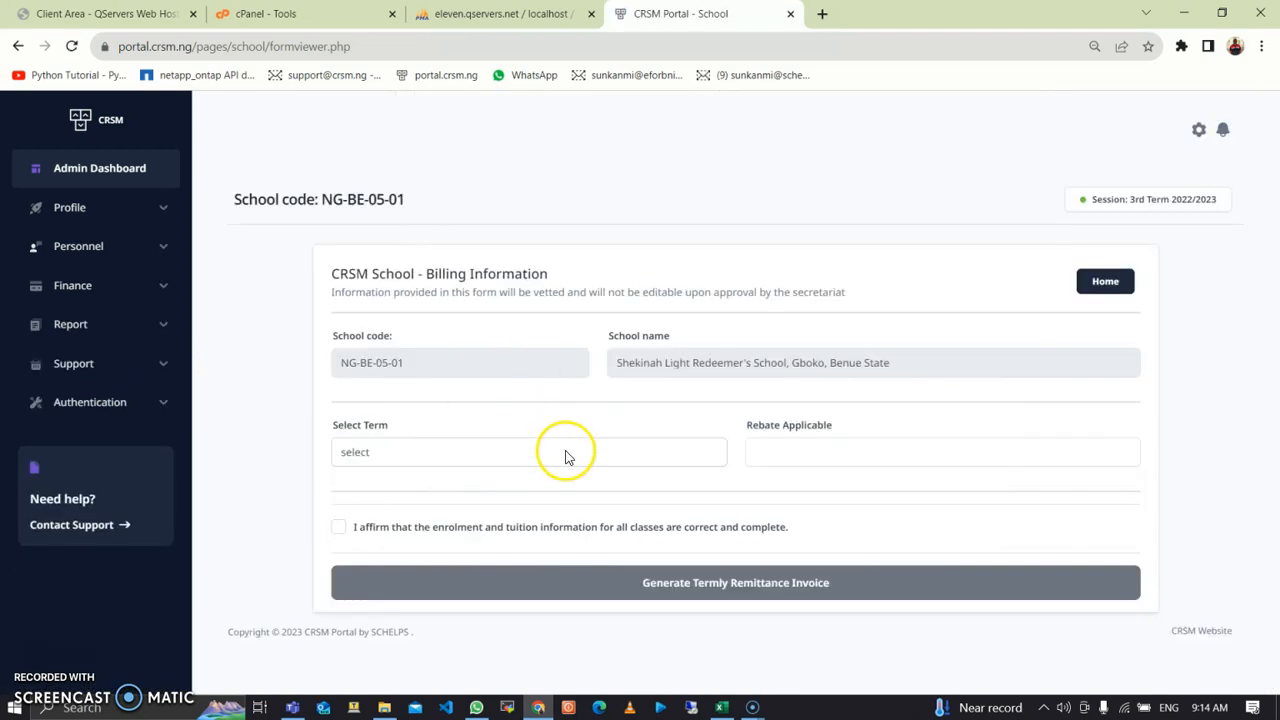
{"action": "left_click", "coordinate": [566, 458]}
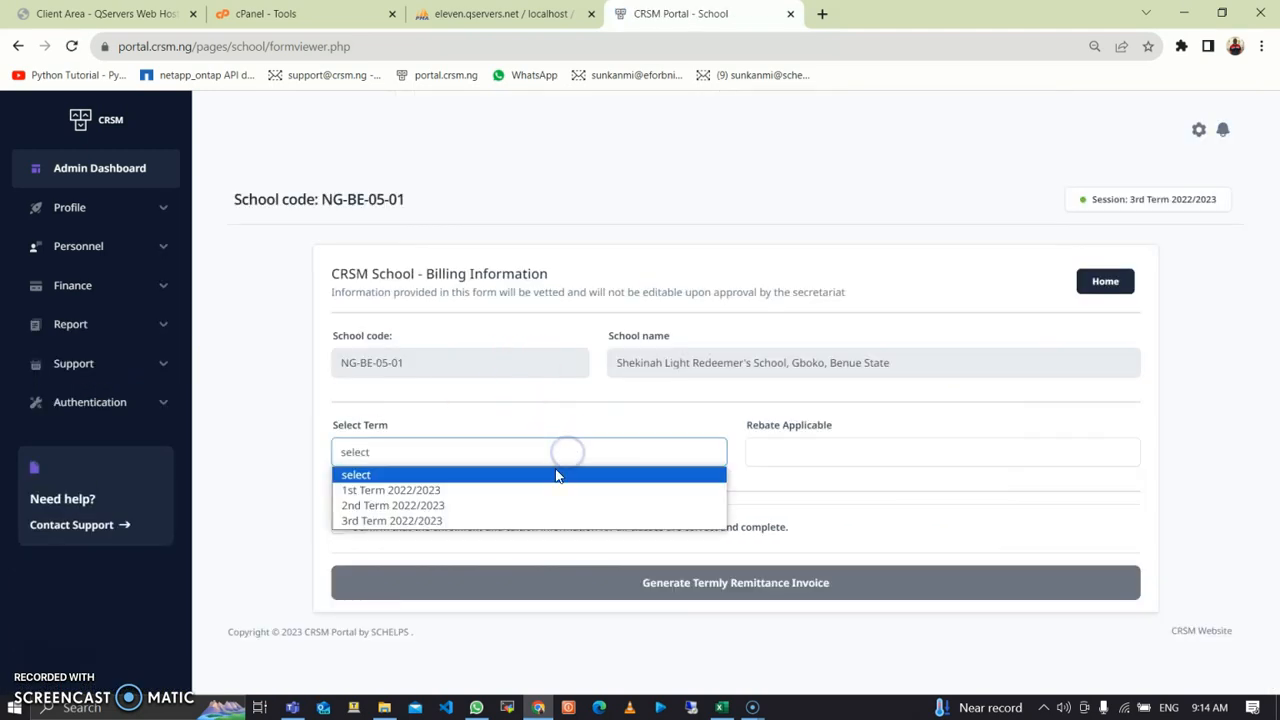
{"action": "left_click", "coordinate": [533, 521]}
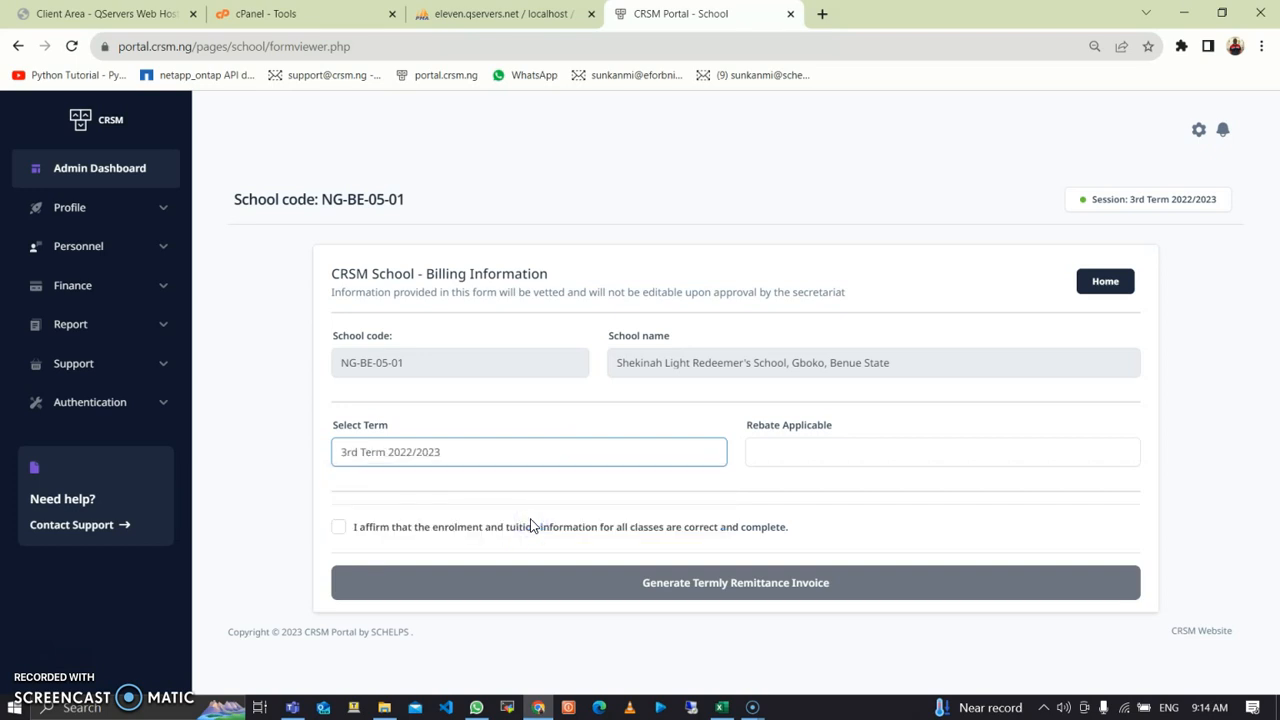
{"action": "left_click", "coordinate": [530, 527]}
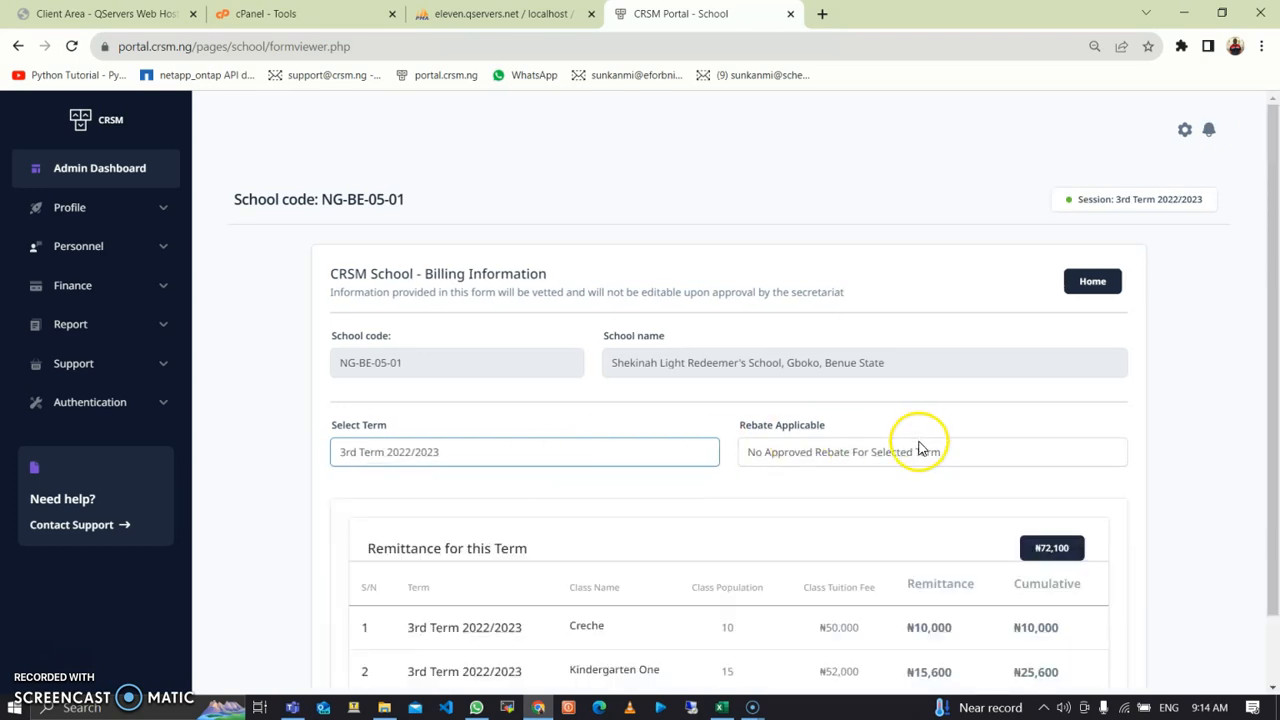
{"action": "scroll", "coordinate": [890, 472], "scroll_direction": "down", "scroll_amount": 2}
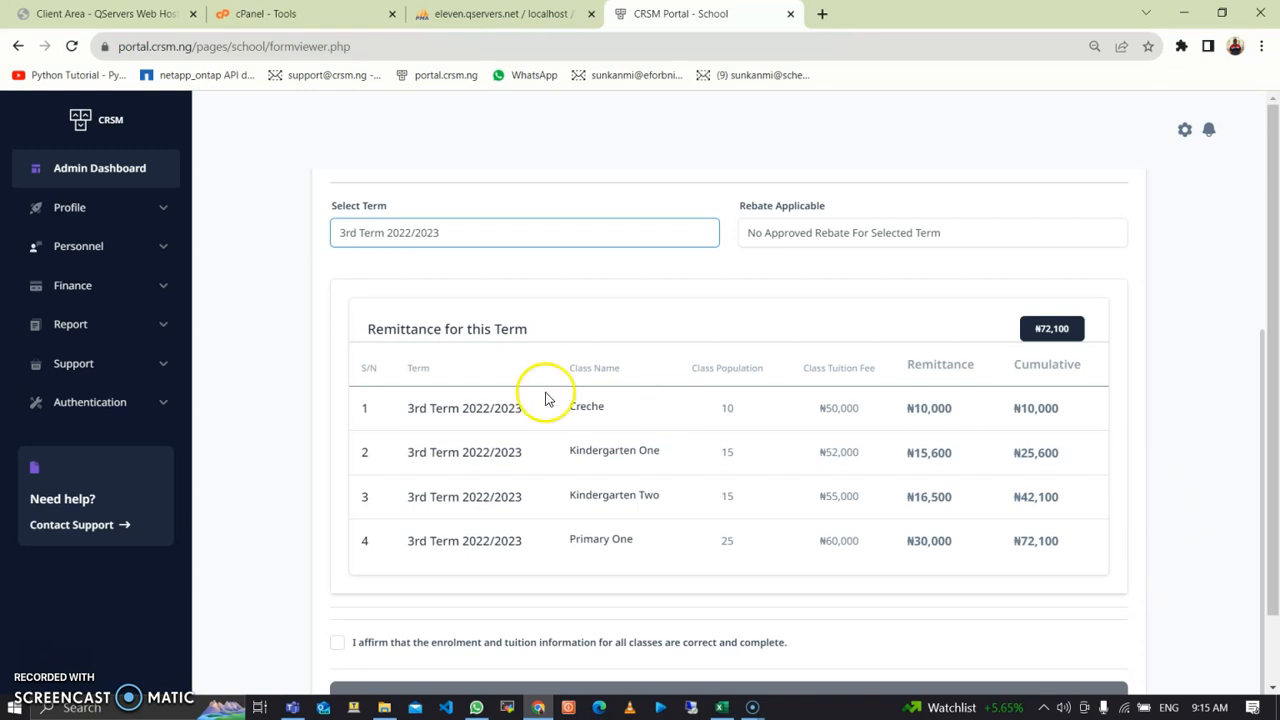
{"action": "left_click", "coordinate": [165, 286]}
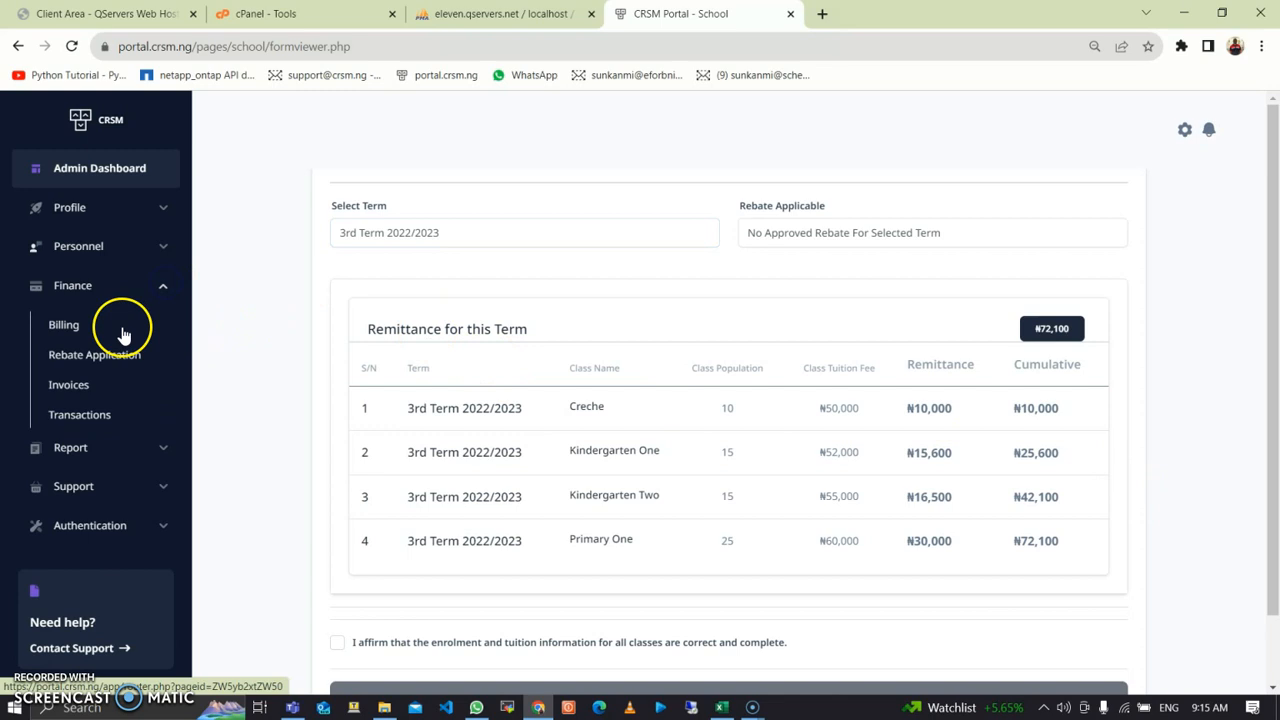
Step: Start a new rebate application for 3rd Term 2022/2023
{"action": "left_click", "coordinate": [103, 362]}
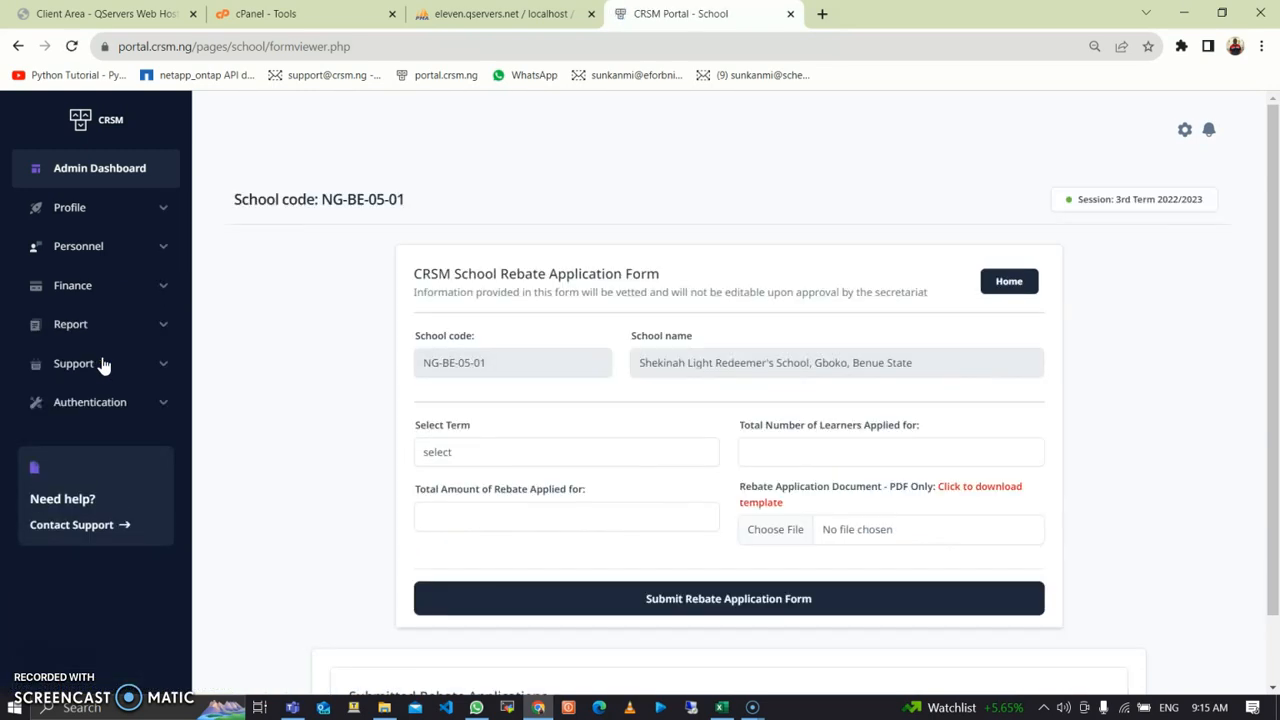
{"action": "scroll", "coordinate": [578, 388], "scroll_direction": "down", "scroll_amount": 1}
{"action": "left_click", "coordinate": [575, 378]}
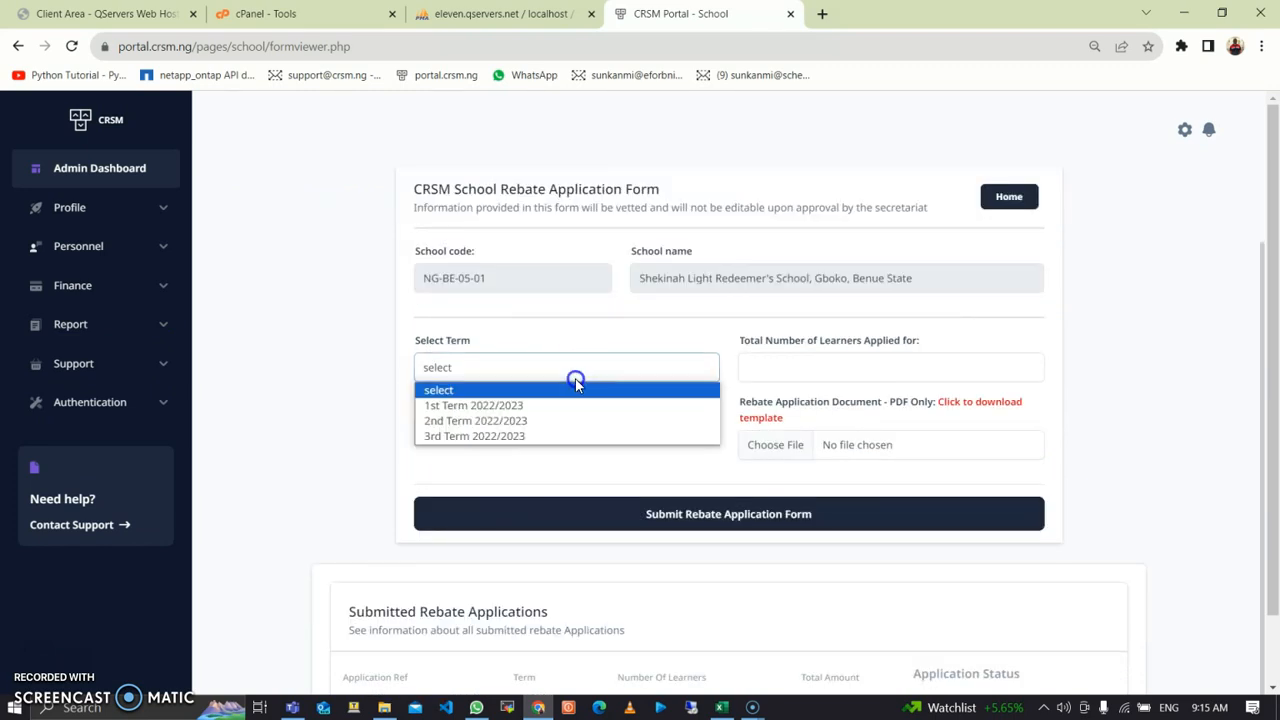
{"action": "left_click", "coordinate": [544, 436]}
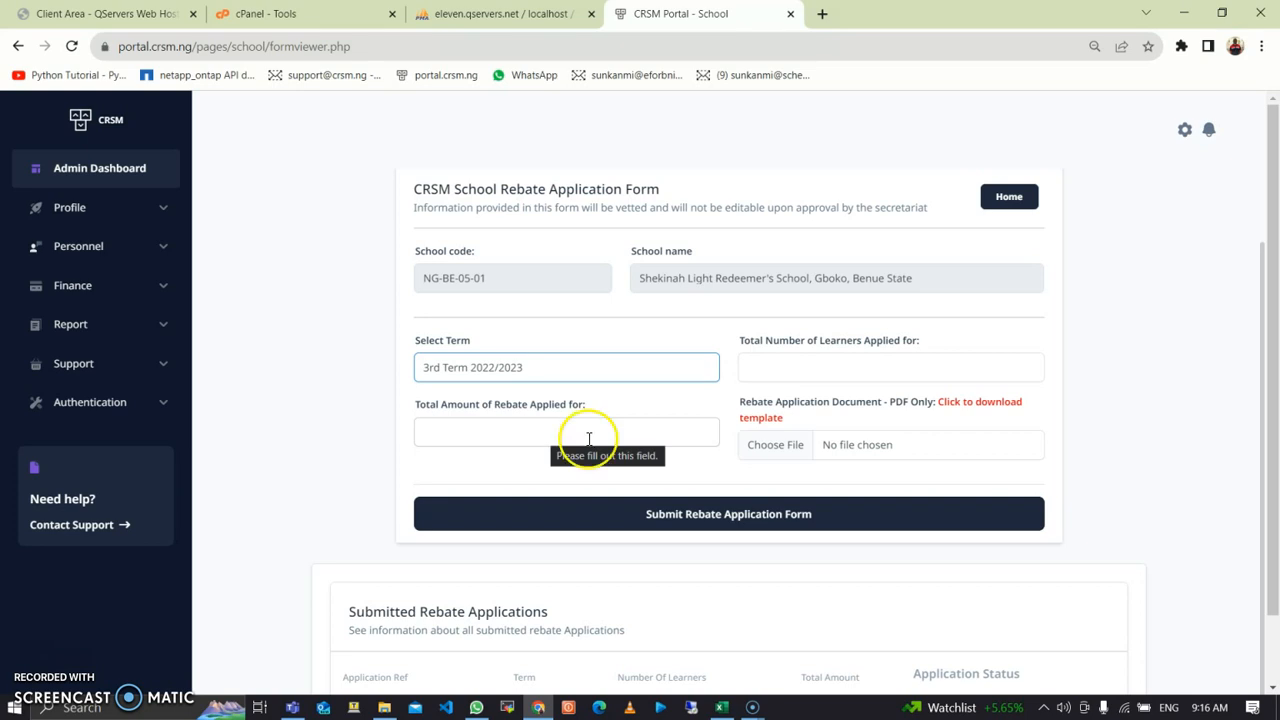
Step: Download the rebate template and open rebatetemplate.xlsx in Excel
{"action": "left_click", "coordinate": [963, 405]}
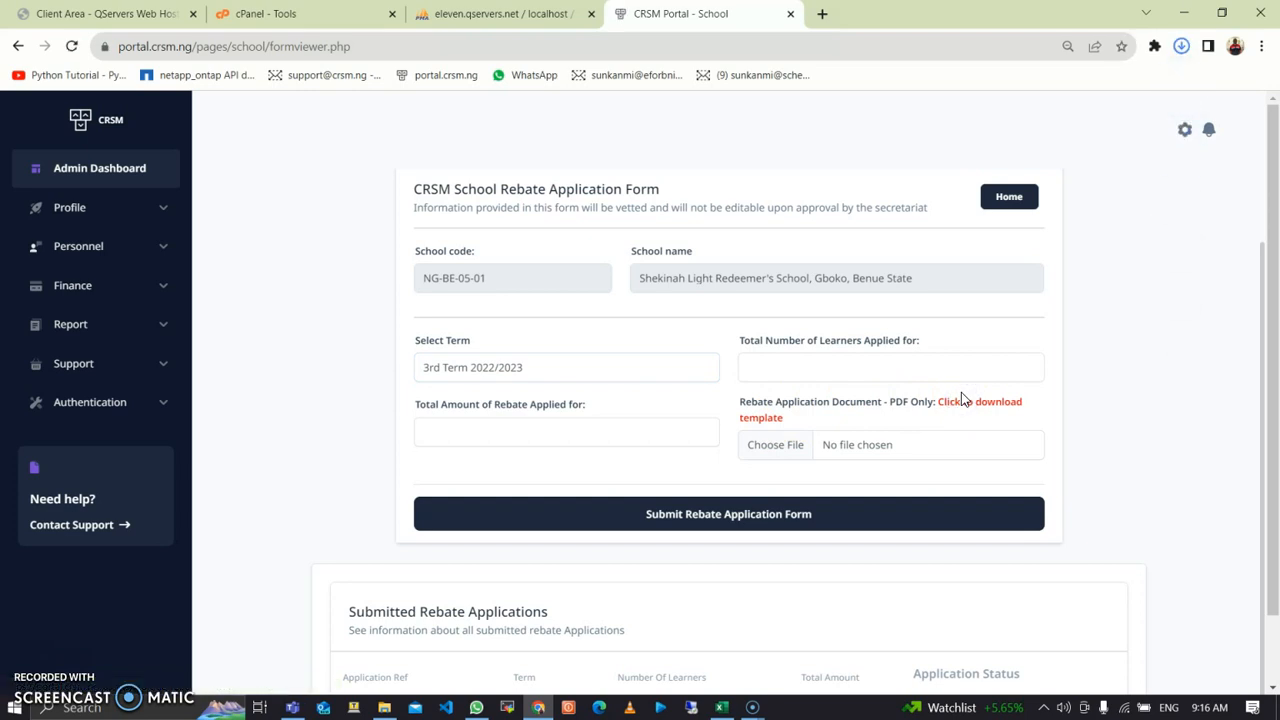
{"action": "left_click", "coordinate": [1179, 47]}
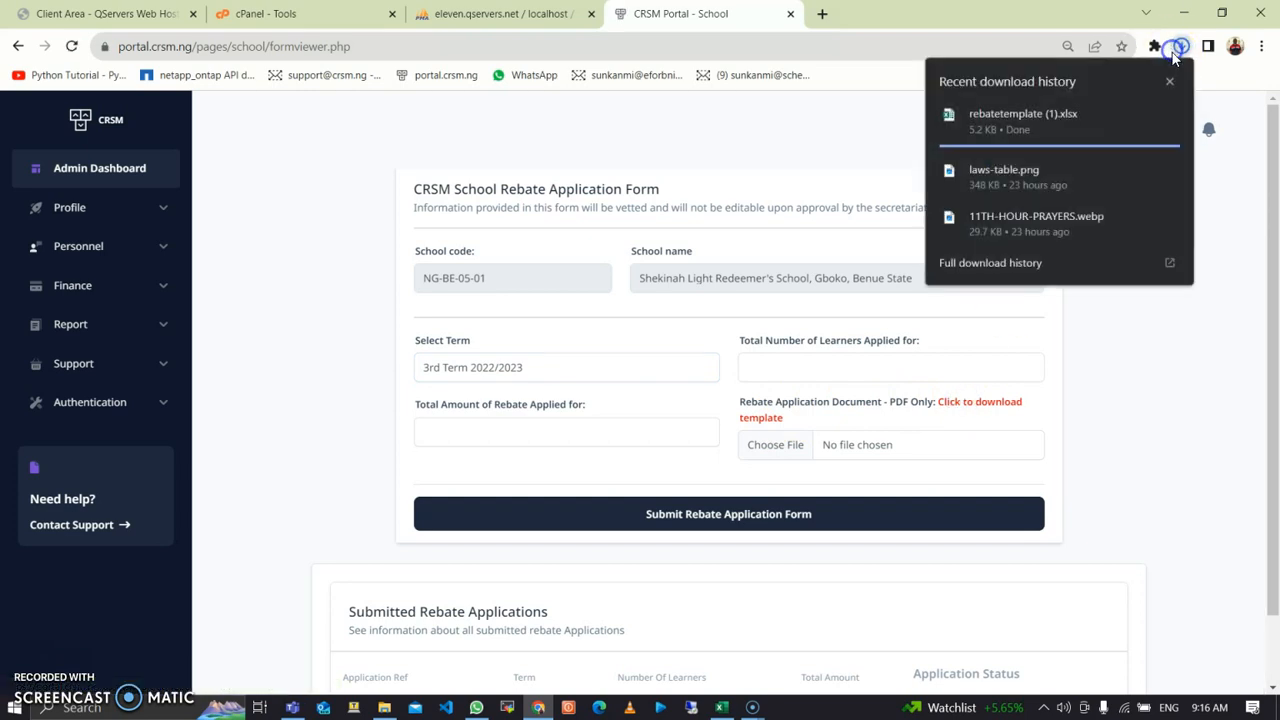
{"action": "left_click", "coordinate": [1031, 127]}
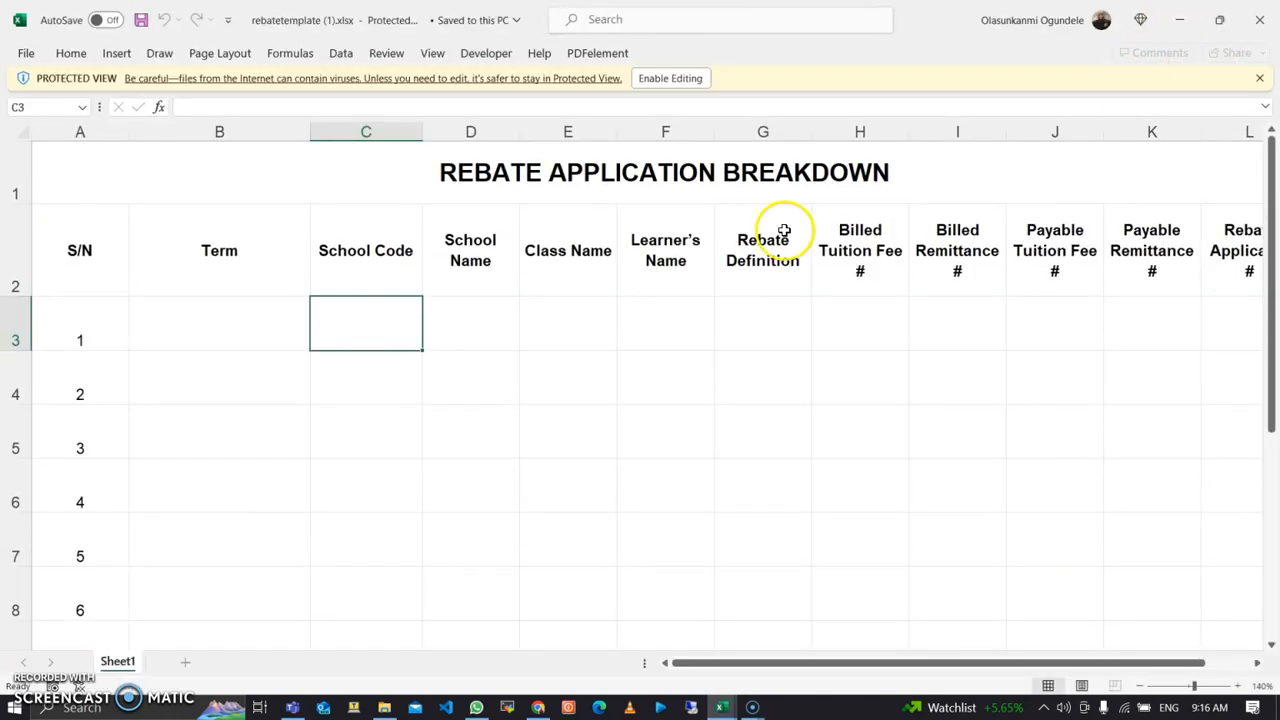
{"action": "left_click", "coordinate": [188, 344]}
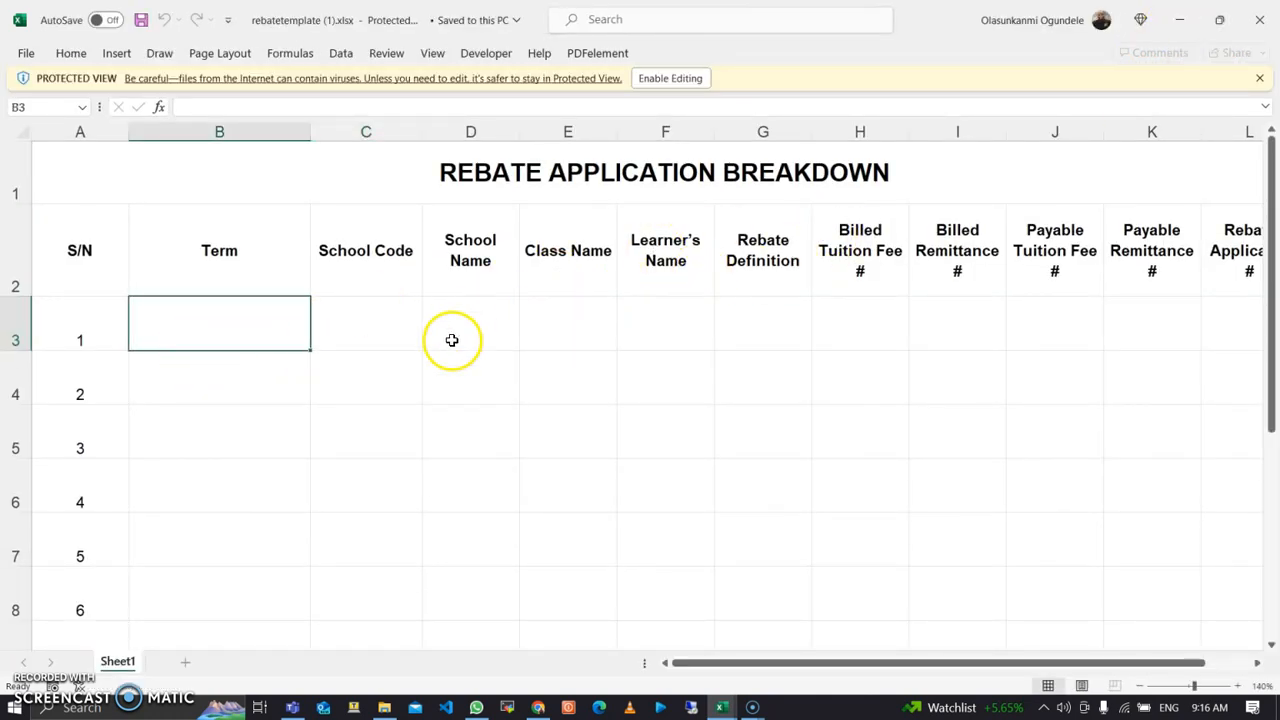
{"action": "left_click", "coordinate": [384, 325]}
{"action": "left_click", "coordinate": [457, 310]}
{"action": "left_click", "coordinate": [543, 290]}
{"action": "left_click", "coordinate": [630, 312]}
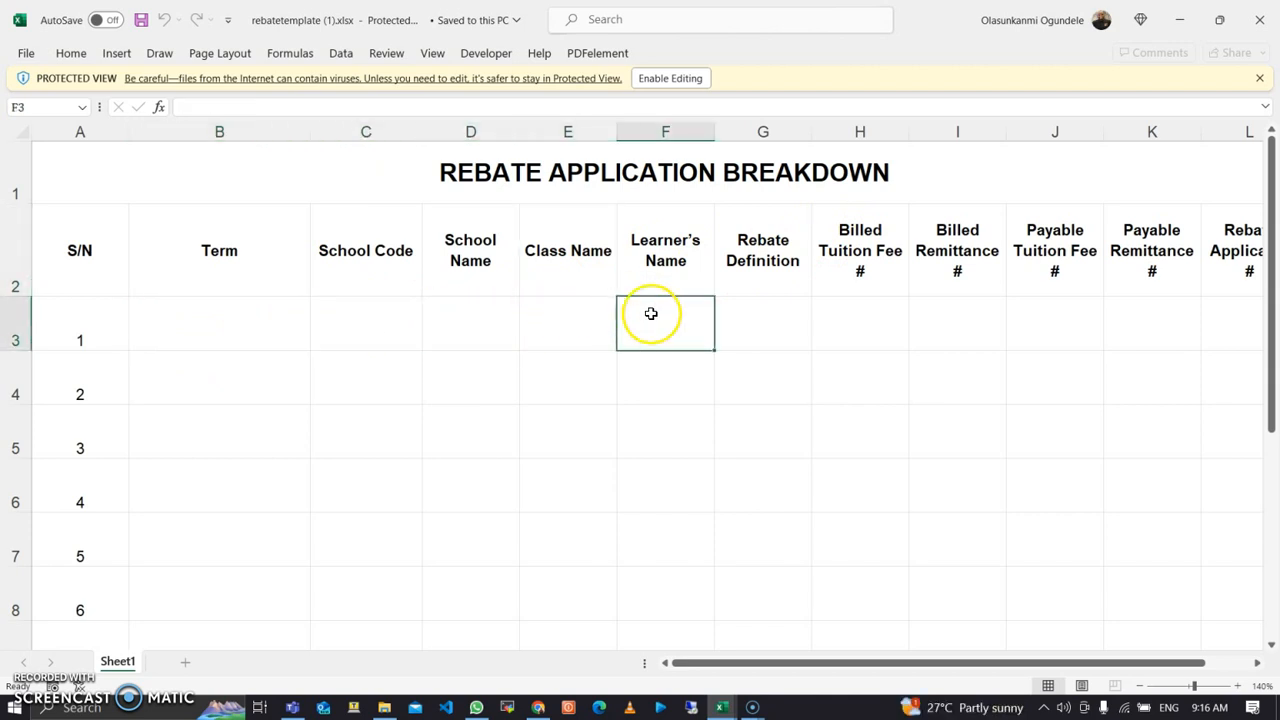
{"action": "left_click", "coordinate": [740, 310]}
{"action": "left_click", "coordinate": [840, 293]}
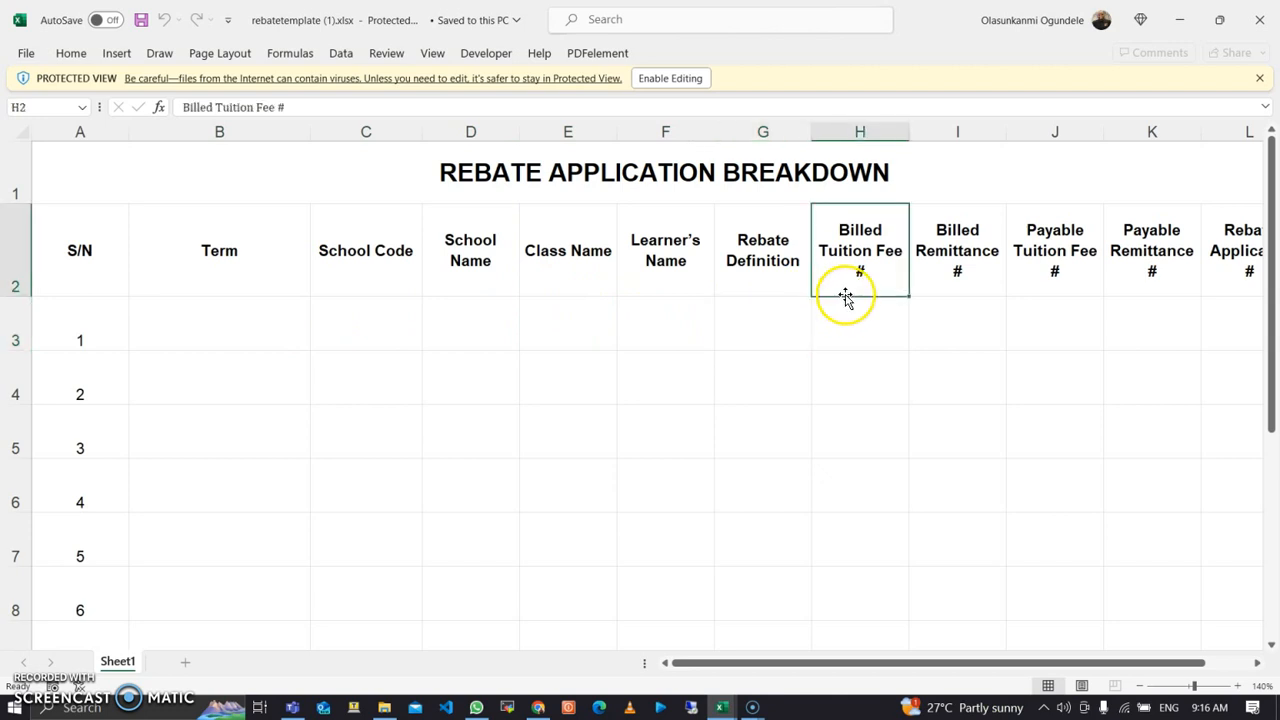
{"action": "left_click", "coordinate": [228, 325]}
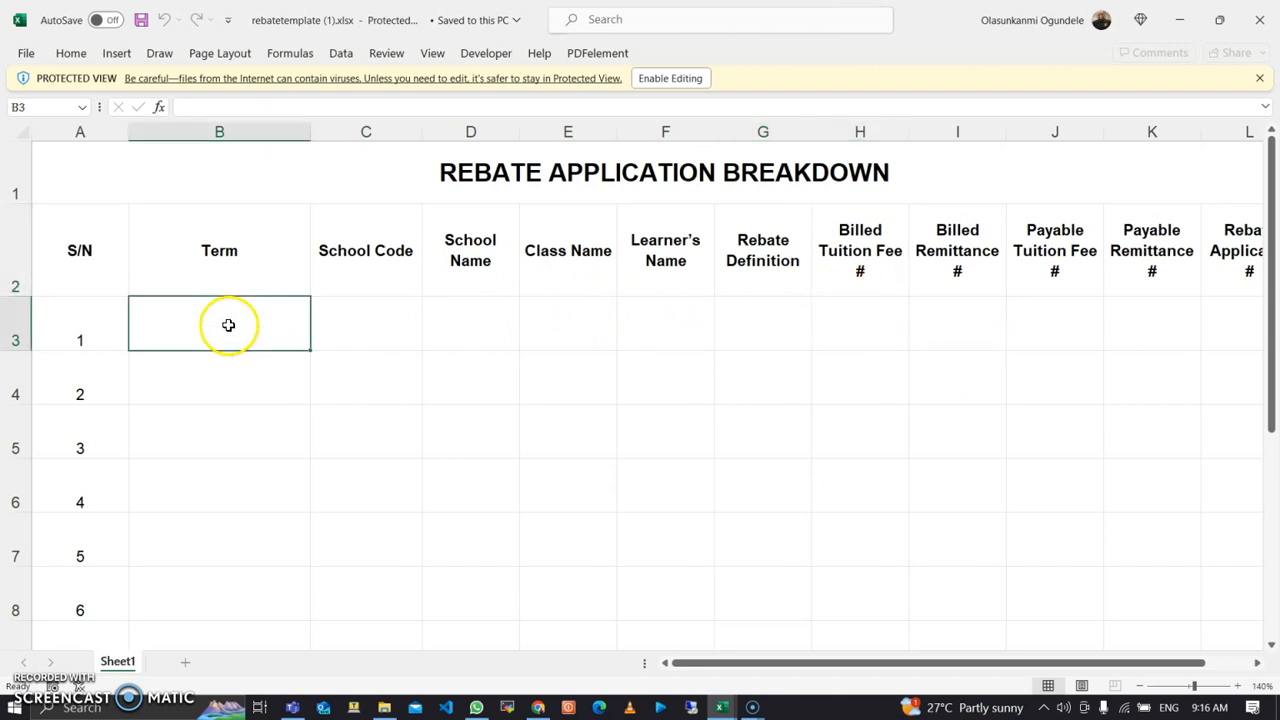
{"action": "left_click", "coordinate": [538, 707]}
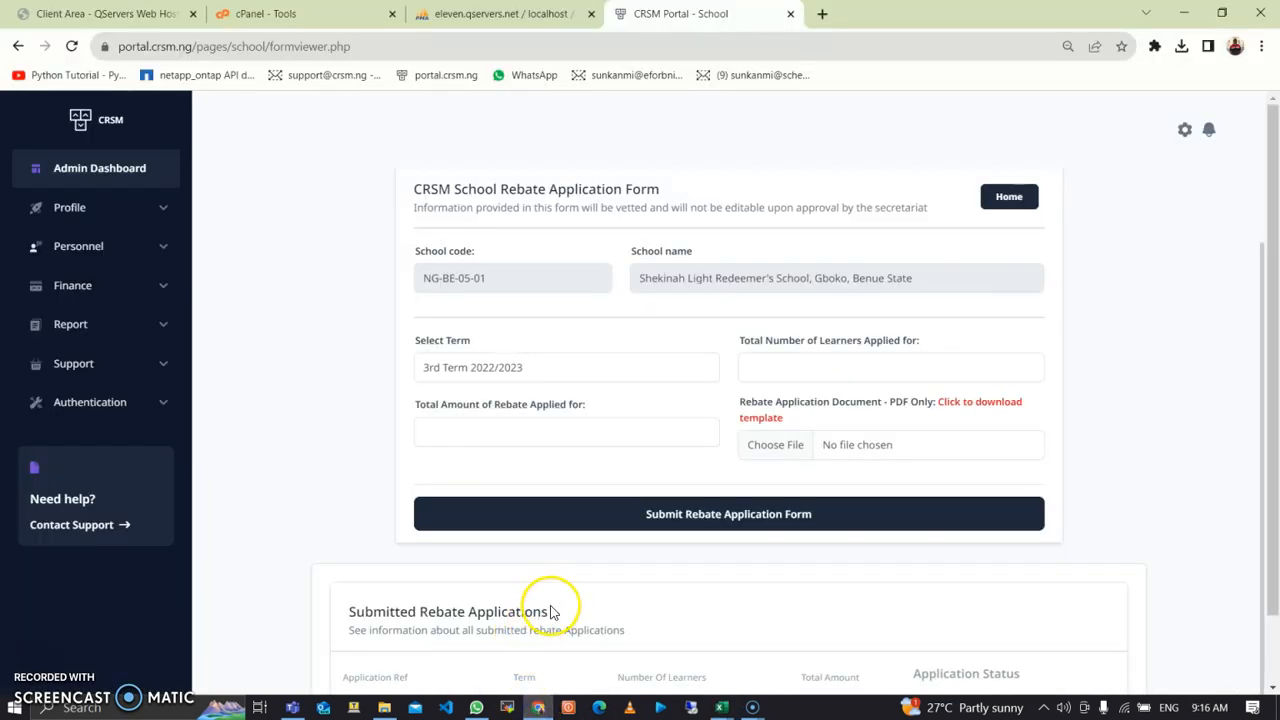
{"action": "scroll", "coordinate": [552, 612], "scroll_direction": "up", "scroll_amount": 1}
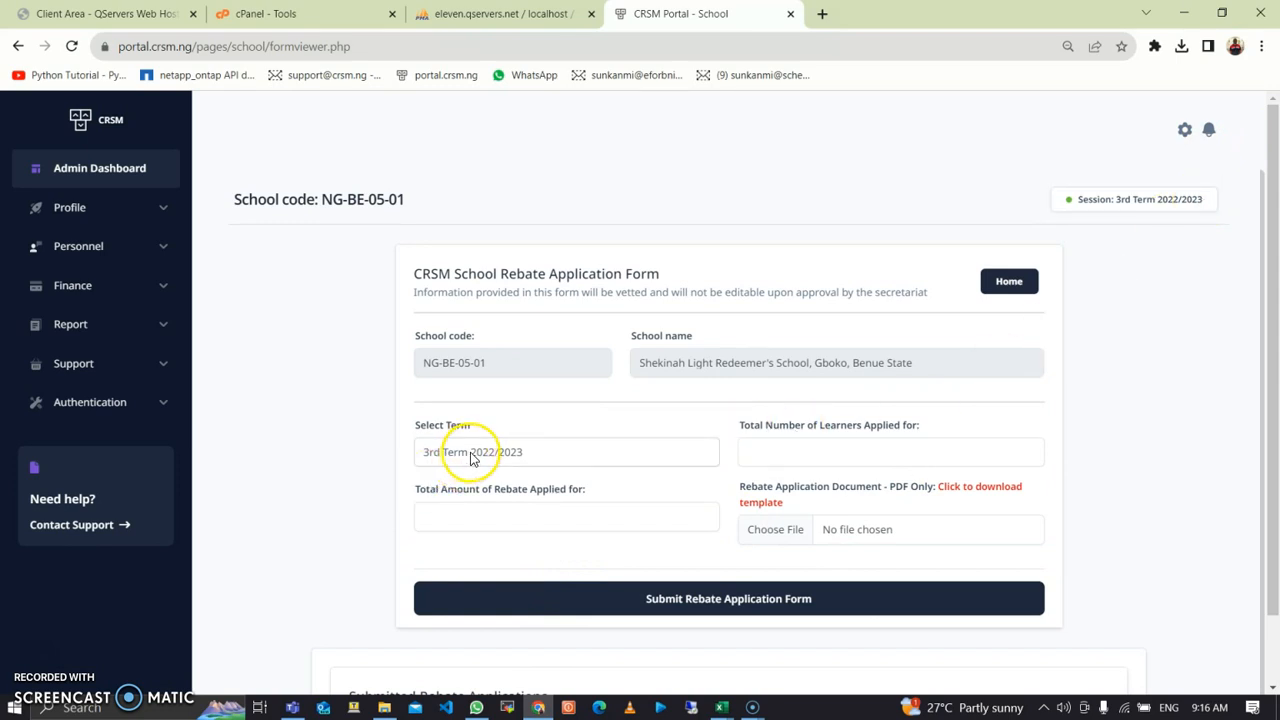
{"action": "mouse_move", "coordinate": [751, 705]}
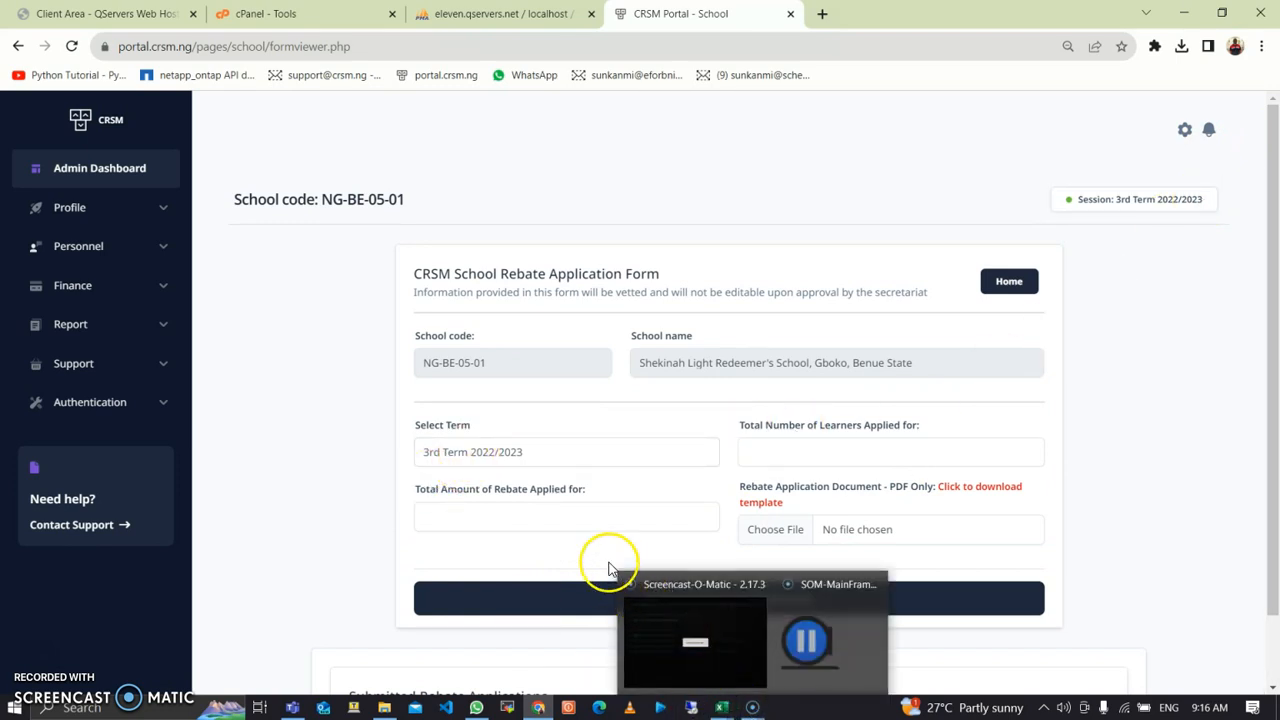
{"action": "left_click", "coordinate": [762, 645]}
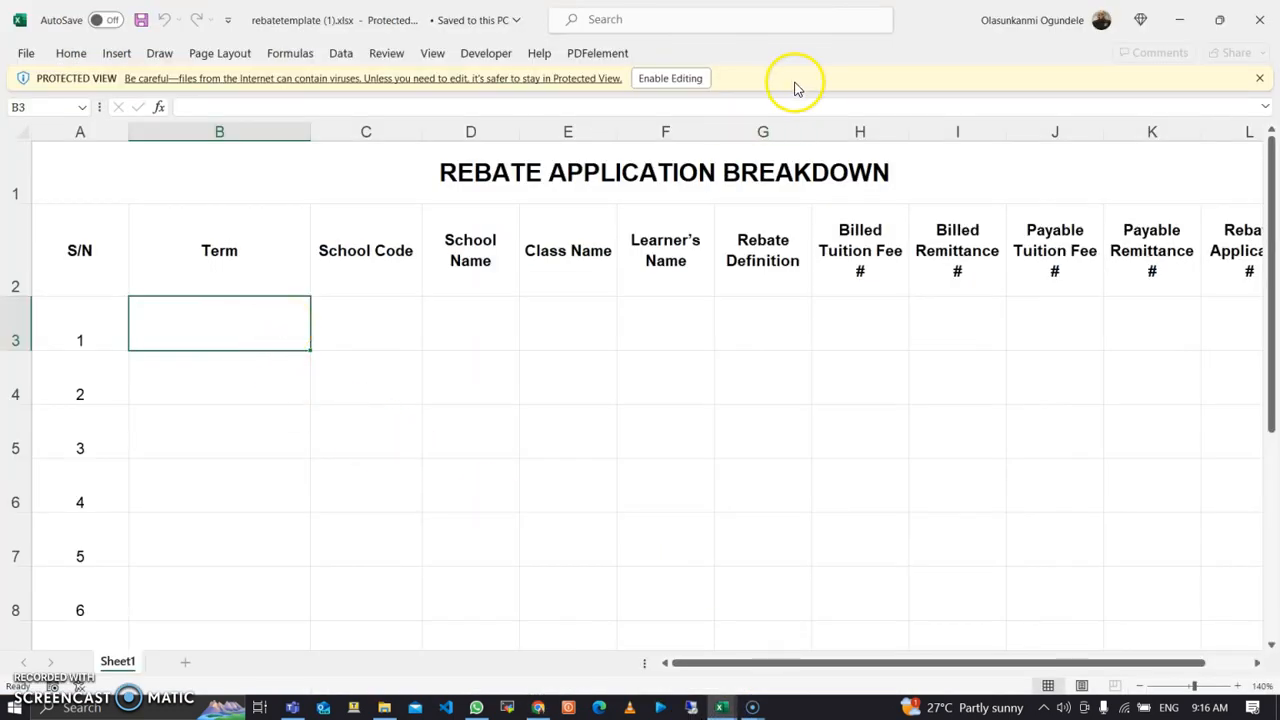
Step: Enable editing and enter term 3rd Term 2023/2023, school code NG-BE-05-01, and Shekinah Glory School
{"action": "left_click", "coordinate": [660, 80]}
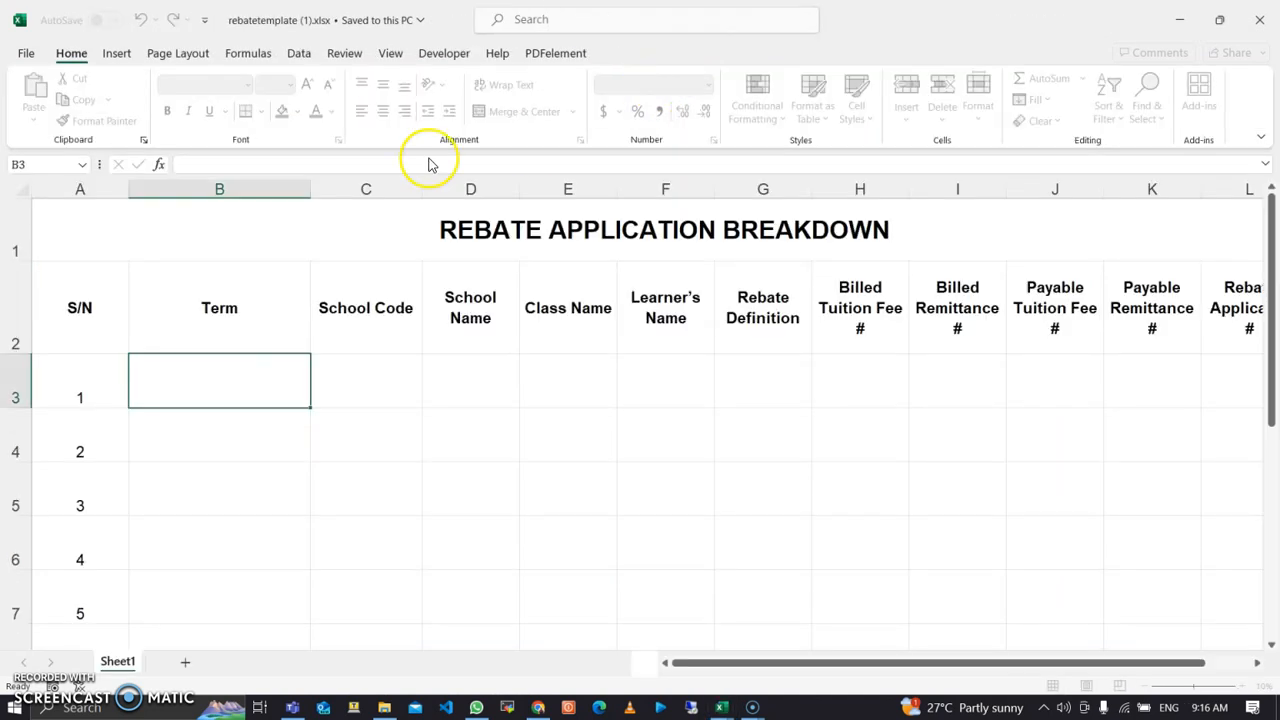
{"action": "type", "text": "3rd "}
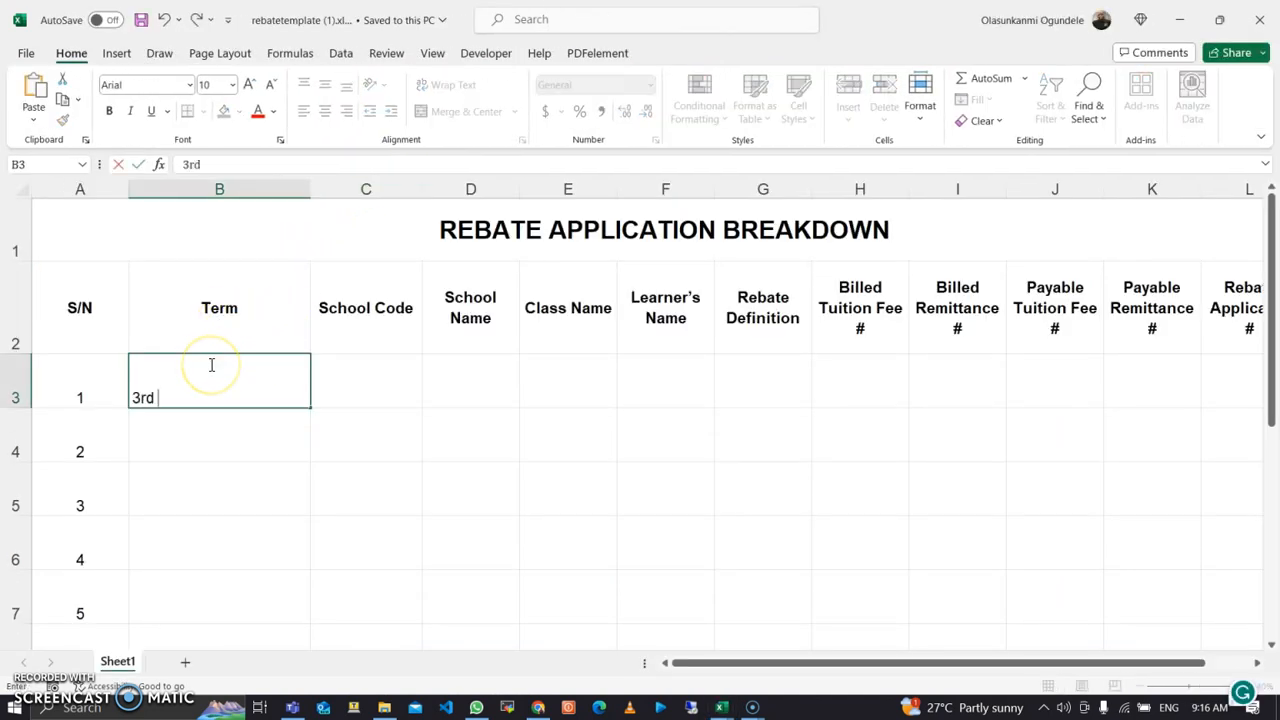
{"action": "type", "text": "Term 2023/234"}
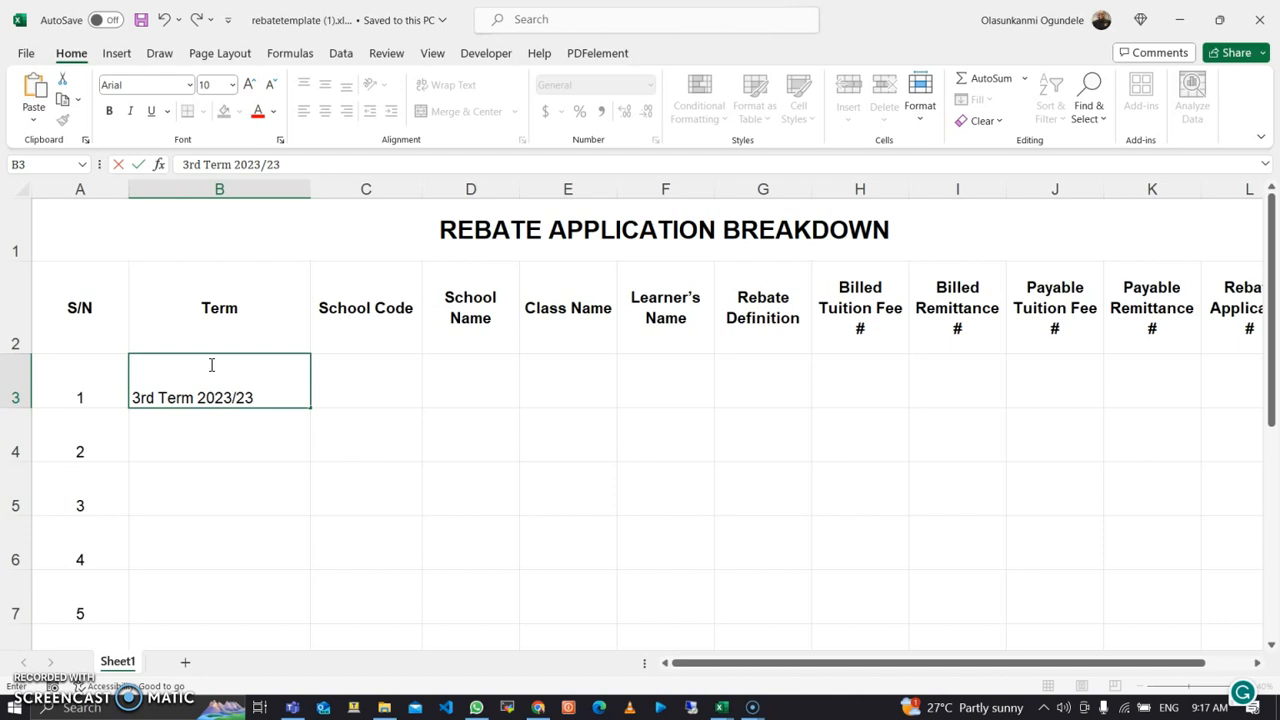
{"action": "key", "text": "BackSpace"}
{"action": "key", "text": "BackSpace"}
{"action": "type", "text": "023"}
{"action": "key", "text": "Tab"}
{"action": "type", "text": "N"}
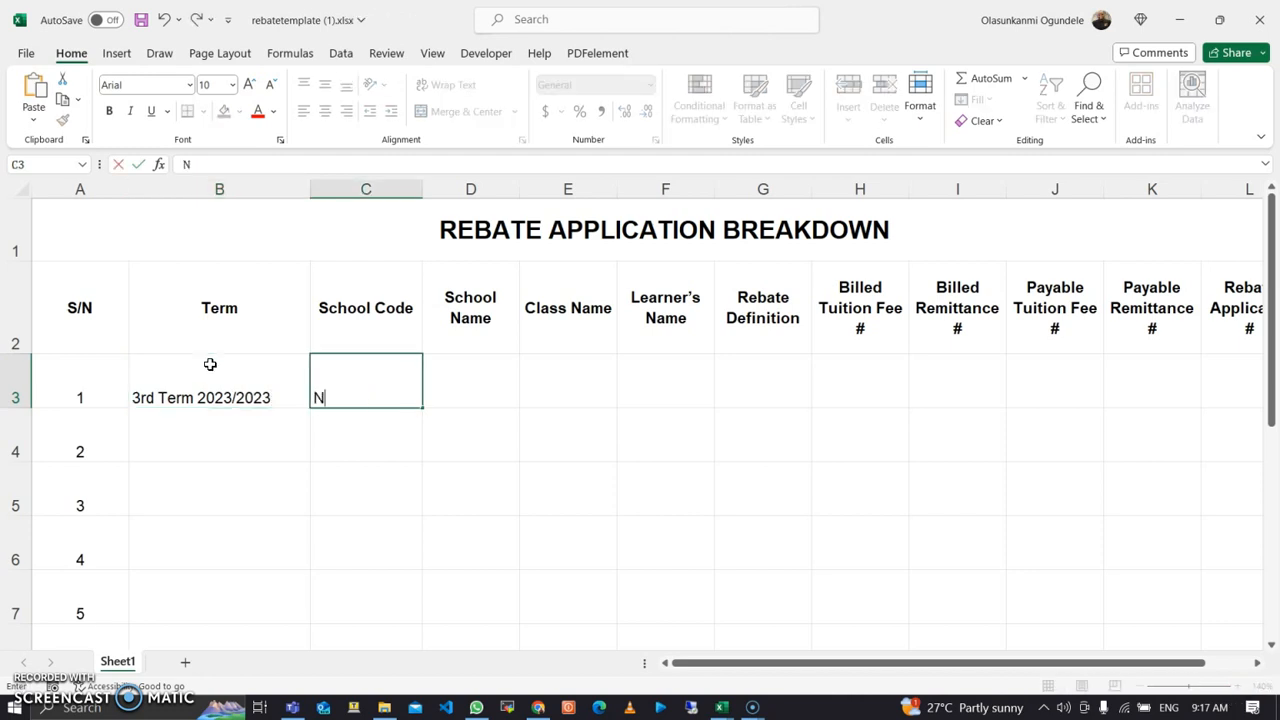
{"action": "type", "text": "G-B"}
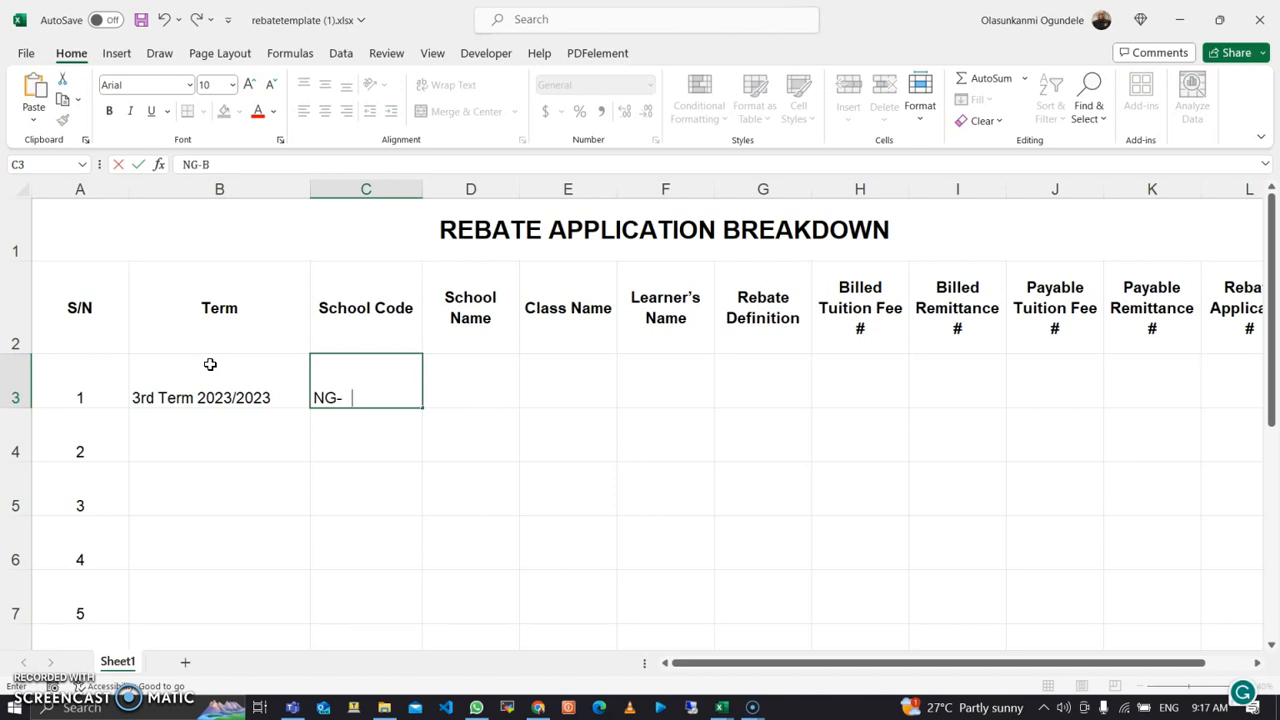
{"action": "type", "text": "E-05-01"}
{"action": "key", "text": "Tab"}
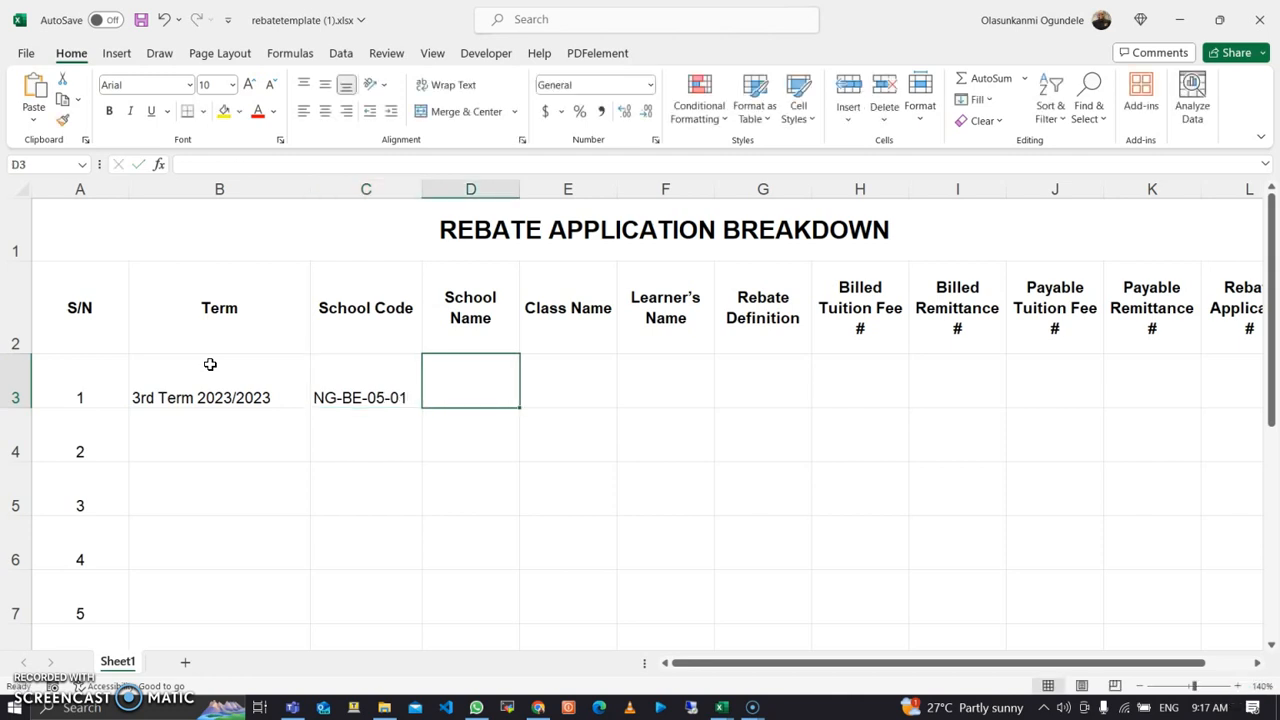
{"action": "type", "text": "She"}
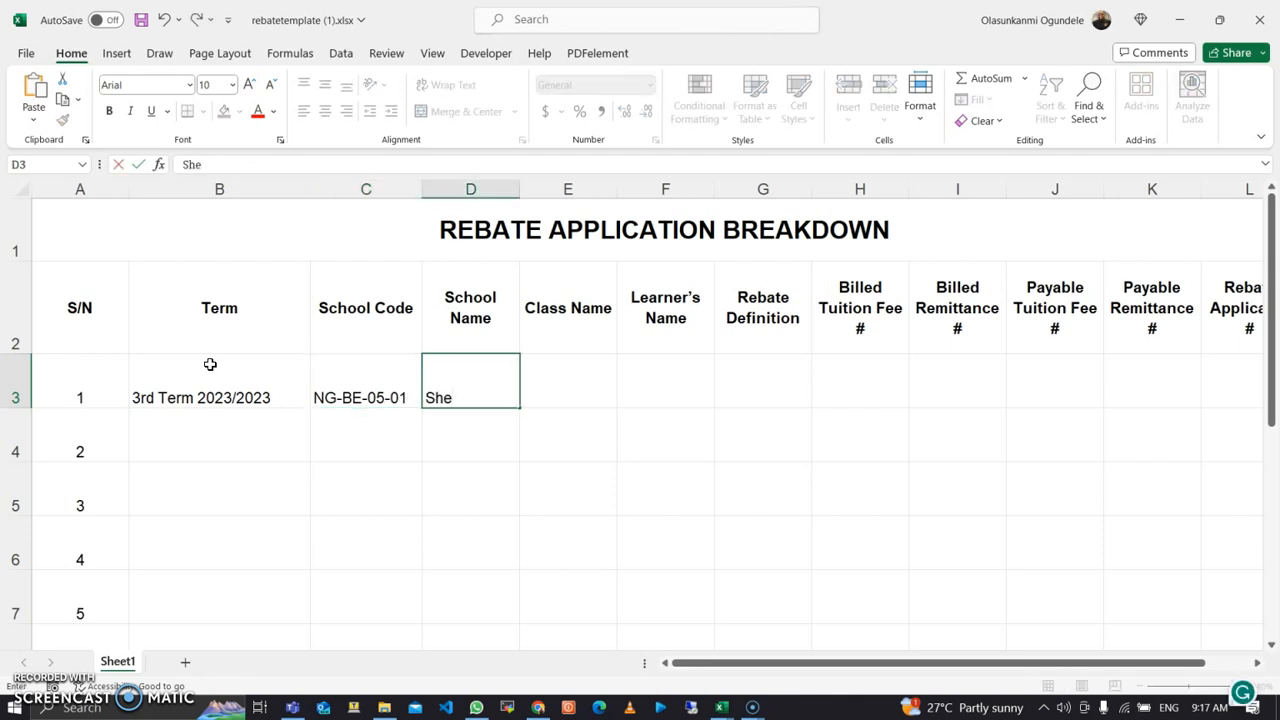
{"action": "type", "text": "kinah Glory"}
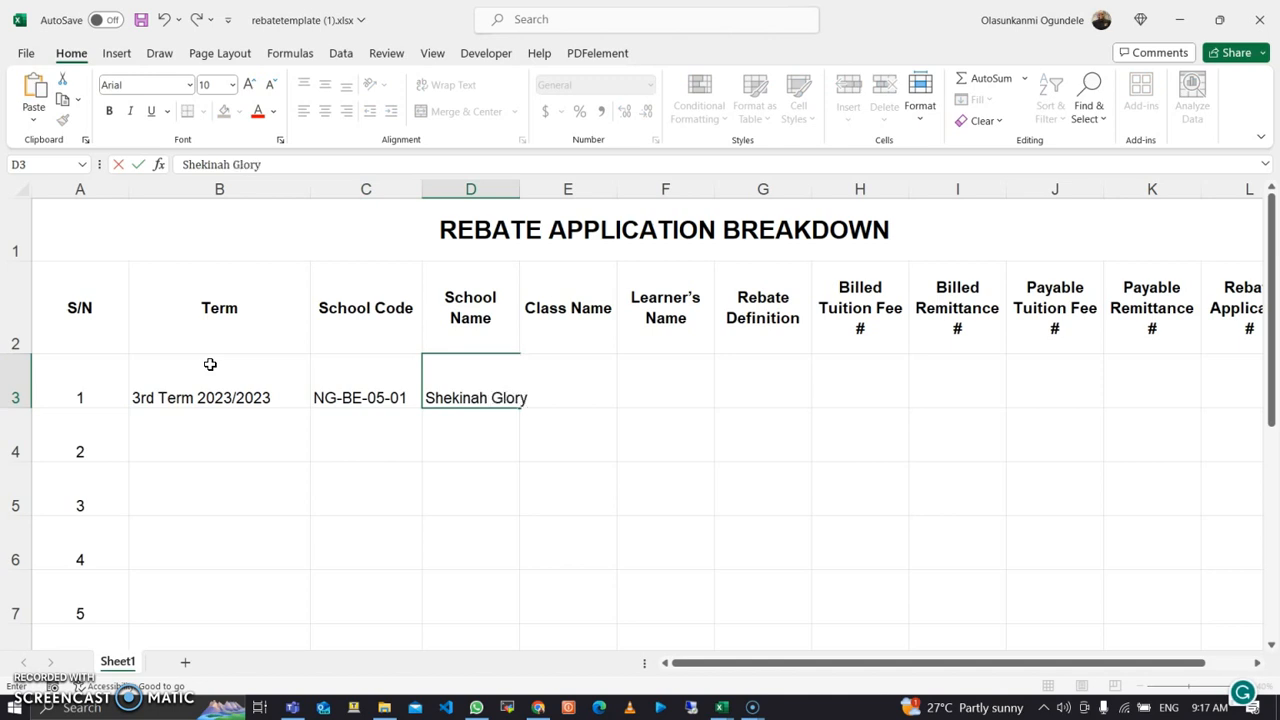
{"action": "type", "text": " School"}
{"action": "key", "text": "Tab"}
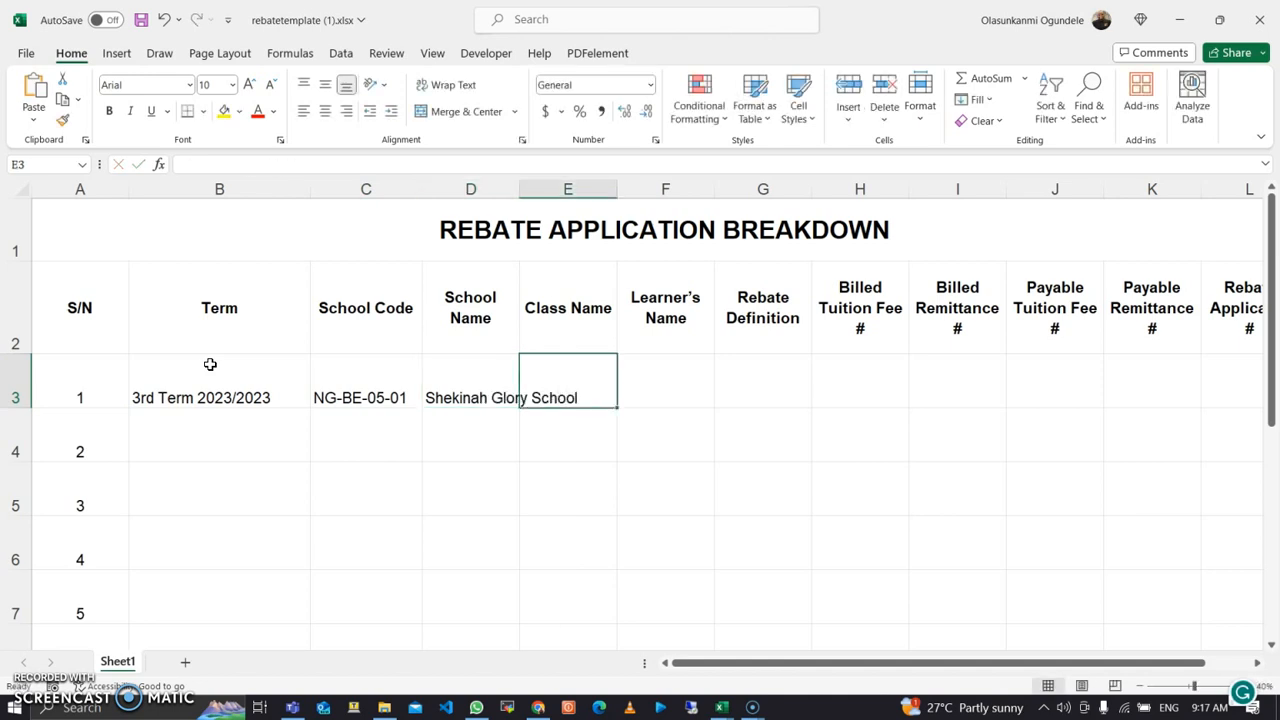
Step: Enter class Creche and the first learner's name in row 3
{"action": "type", "text": "Creche"}
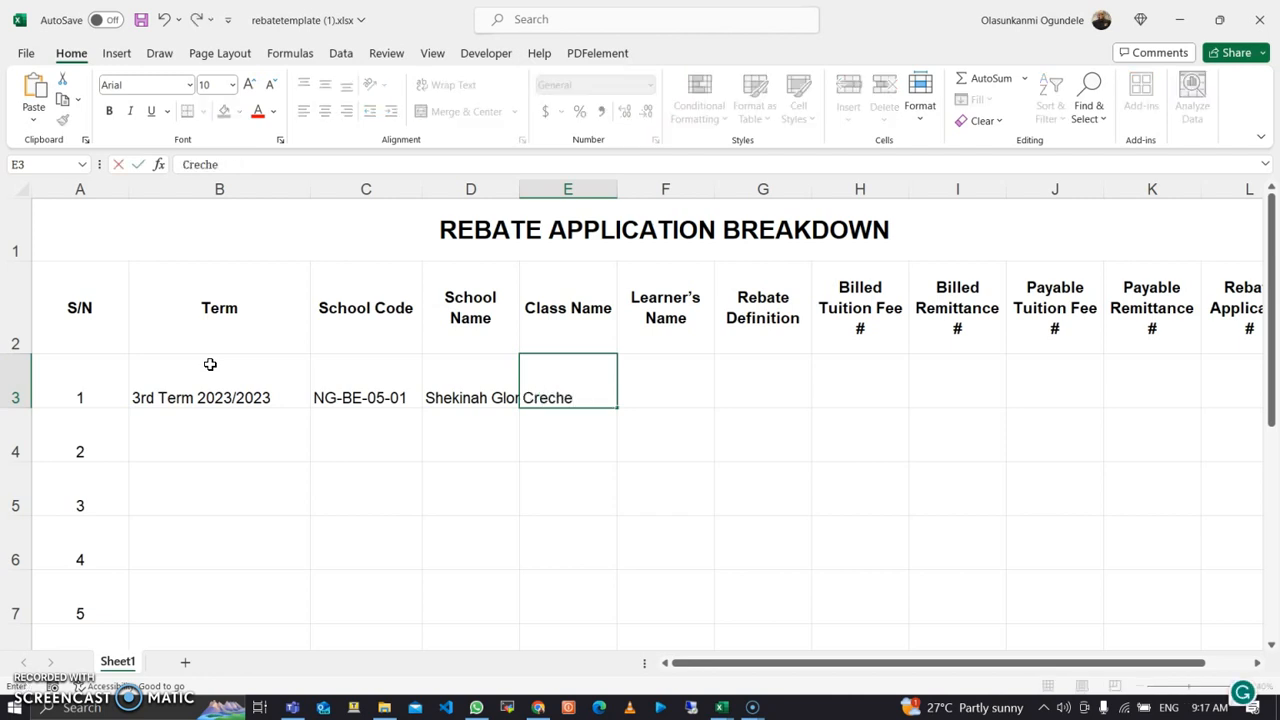
{"action": "key", "text": "Tab"}
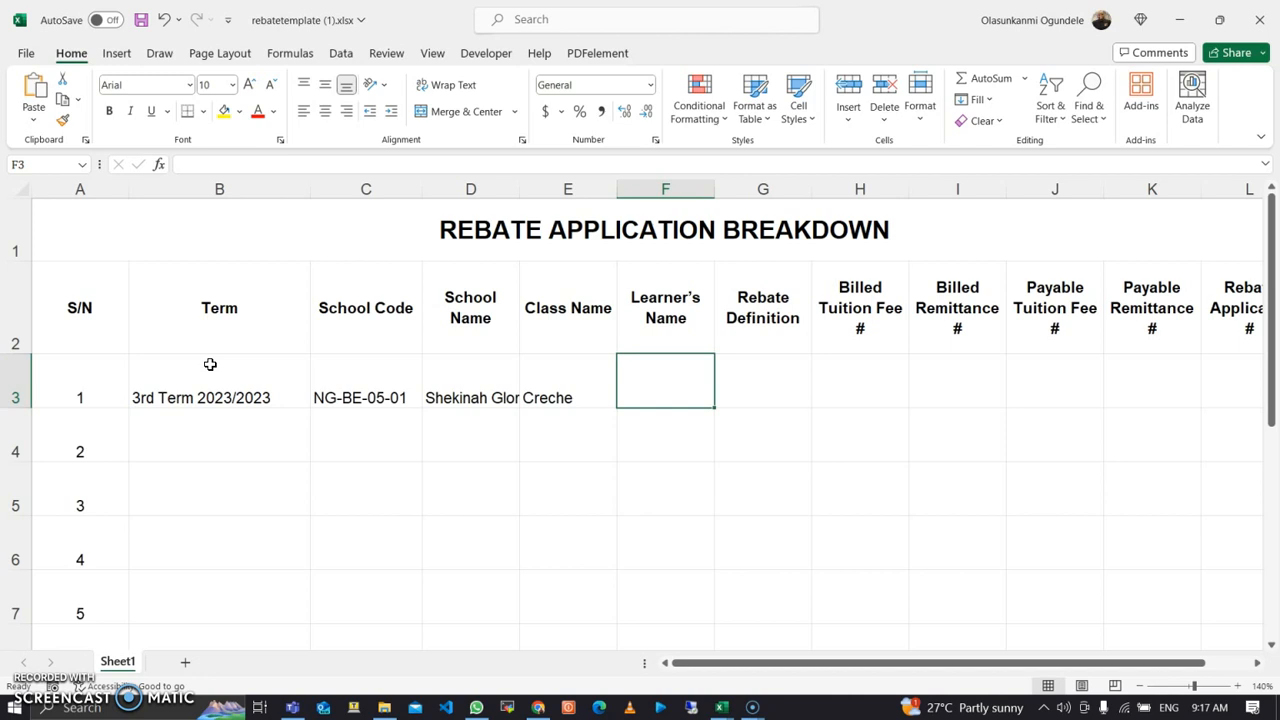
{"action": "key", "text": "Tab"}
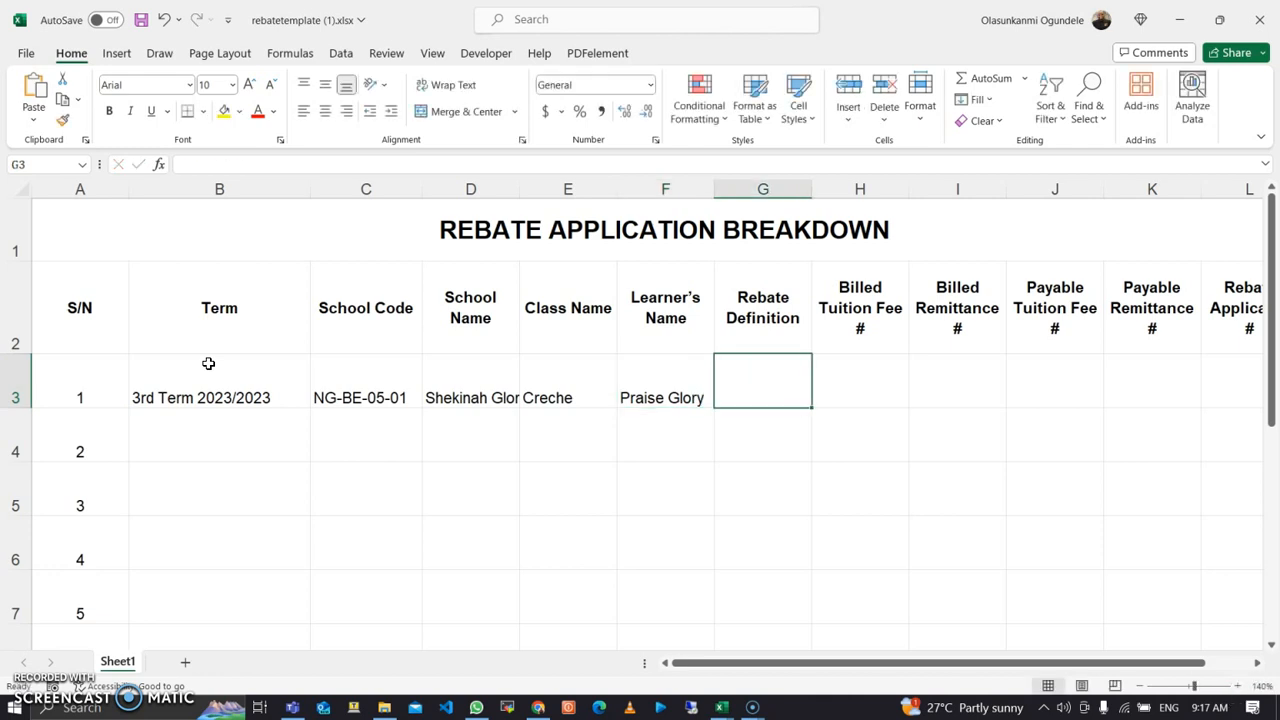
Step: Enter the rebate definition '4th Child 100% Scholarship' for the first learner
{"action": "type", "text": "4th S"}
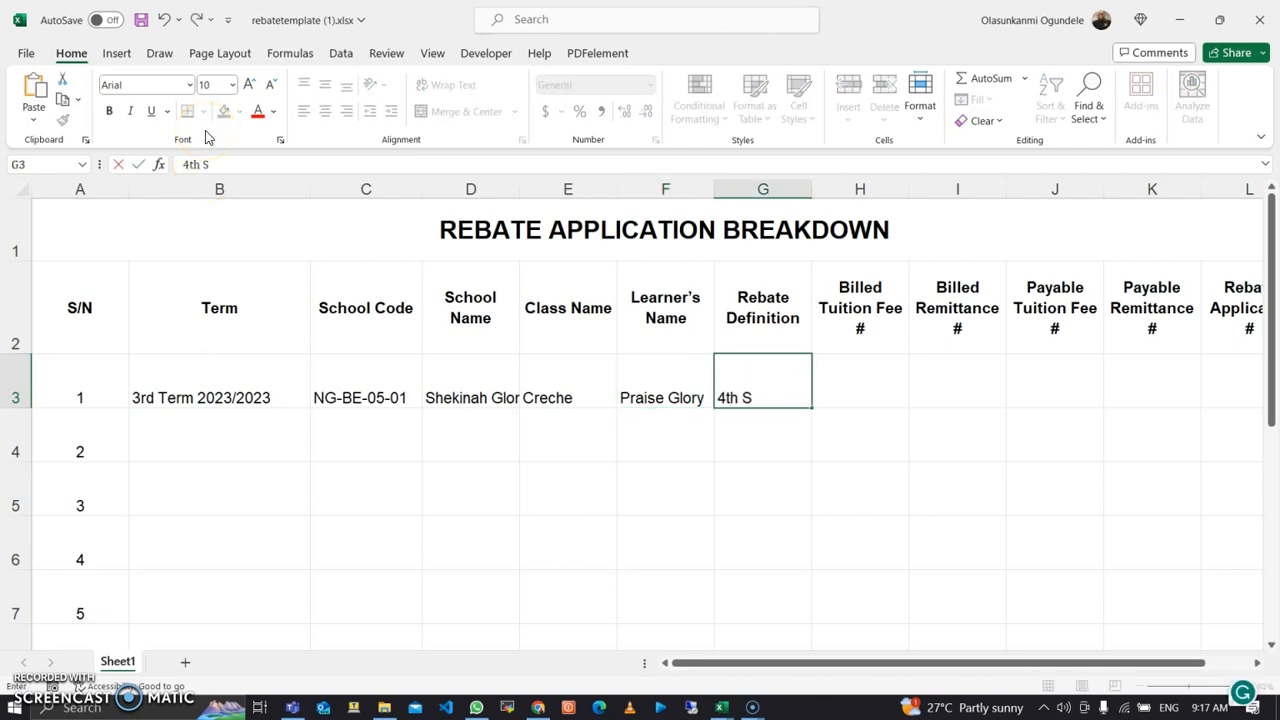
{"action": "key", "text": "BackSpace"}
{"action": "type", "text": "Cho"}
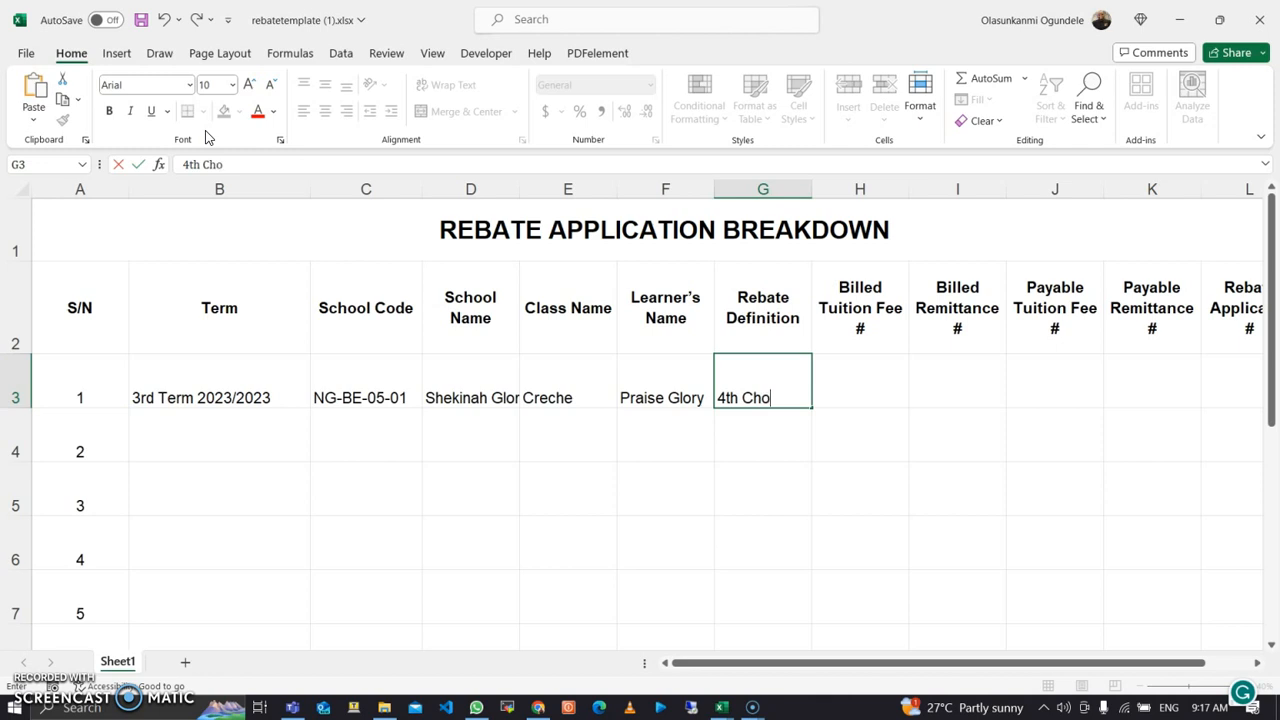
{"action": "key", "text": "BackSpace"}
{"action": "type", "text": "ild 100%"}
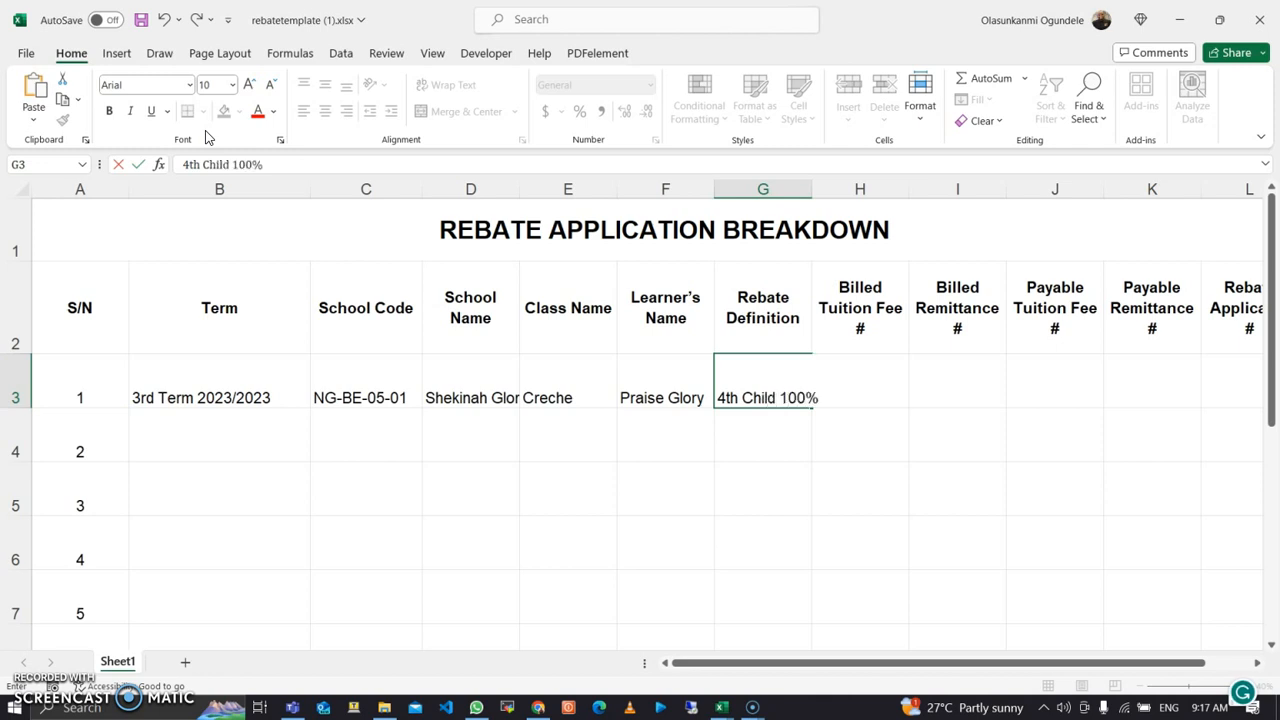
{"action": "type", "text": " Scholarship"}
{"action": "key", "text": "Return"}
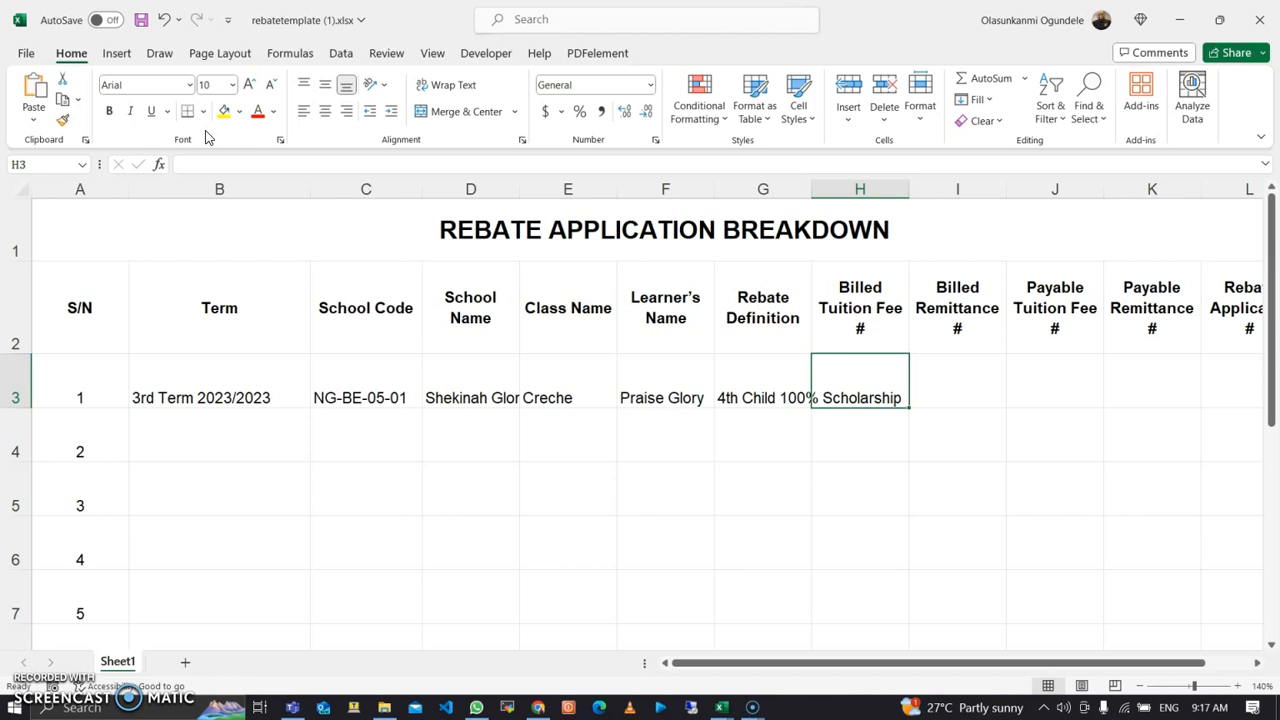
Step: Fill billed tuition 50000, remittance 1000, payables 0 and 0, and rebate applicable 1000
{"action": "type", "text": "5000"}
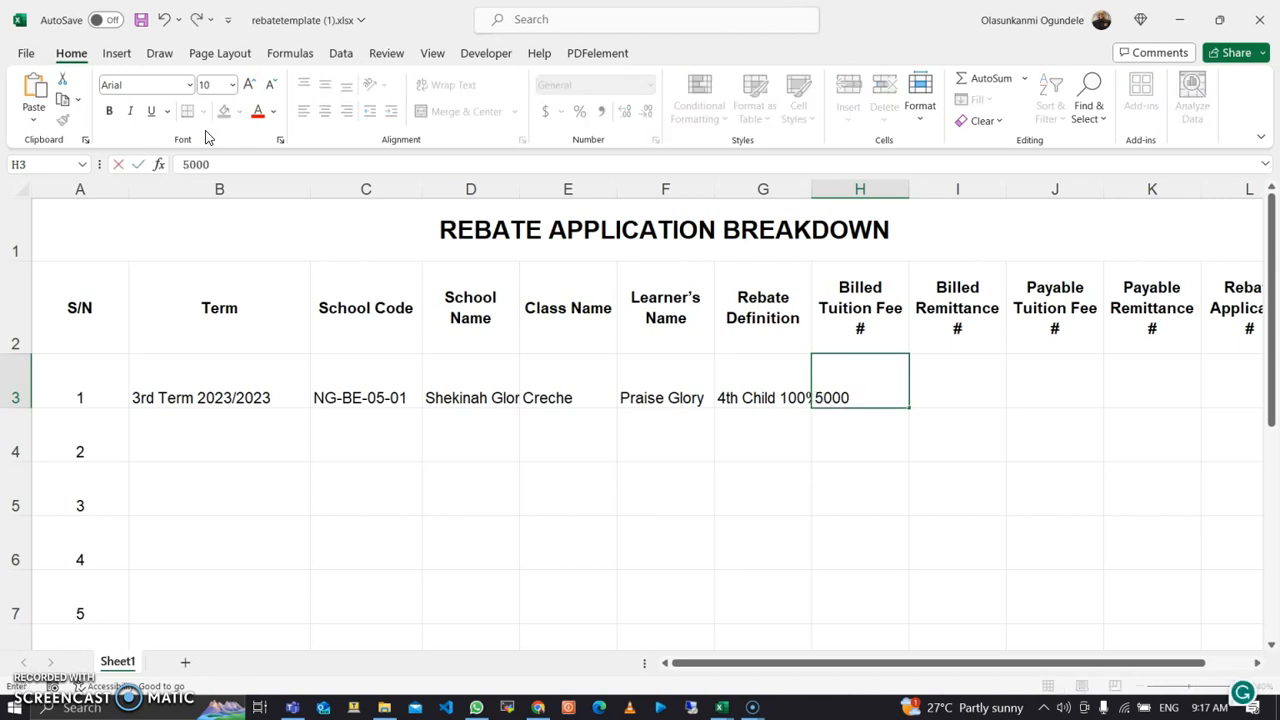
{"action": "type", "text": "0"}
{"action": "key", "text": "Tab"}
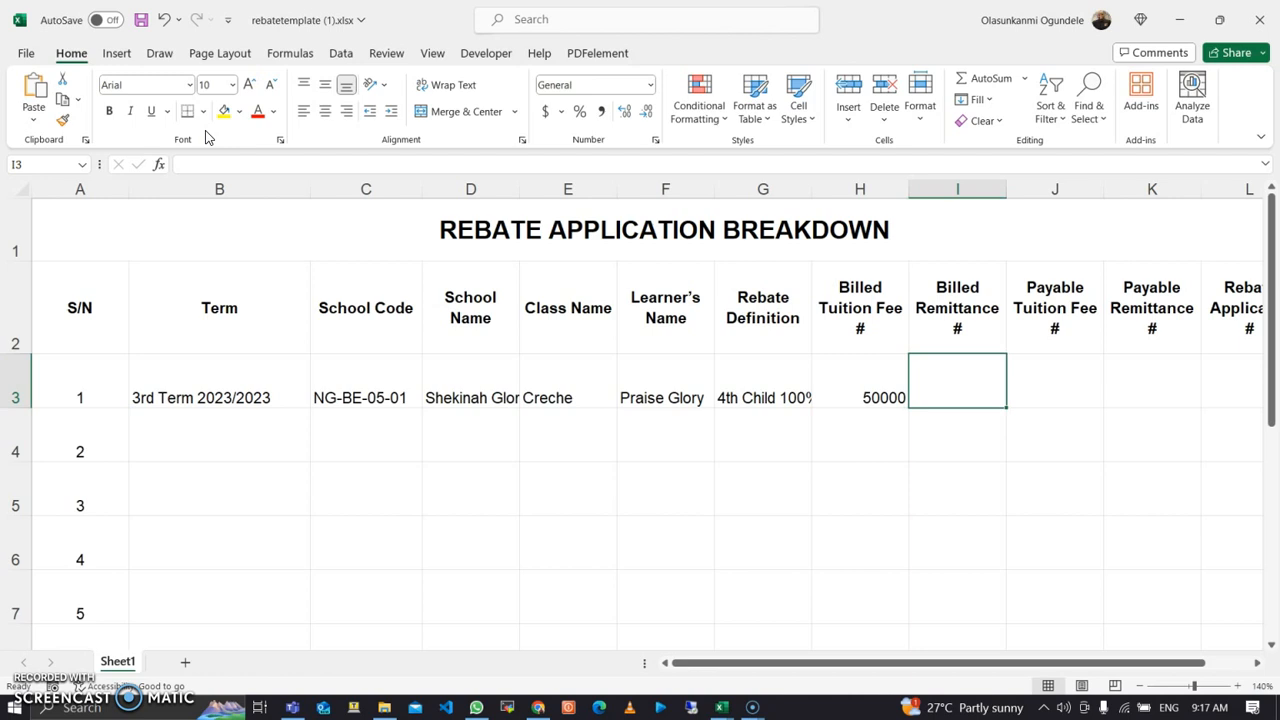
{"action": "type", "text": "1000"}
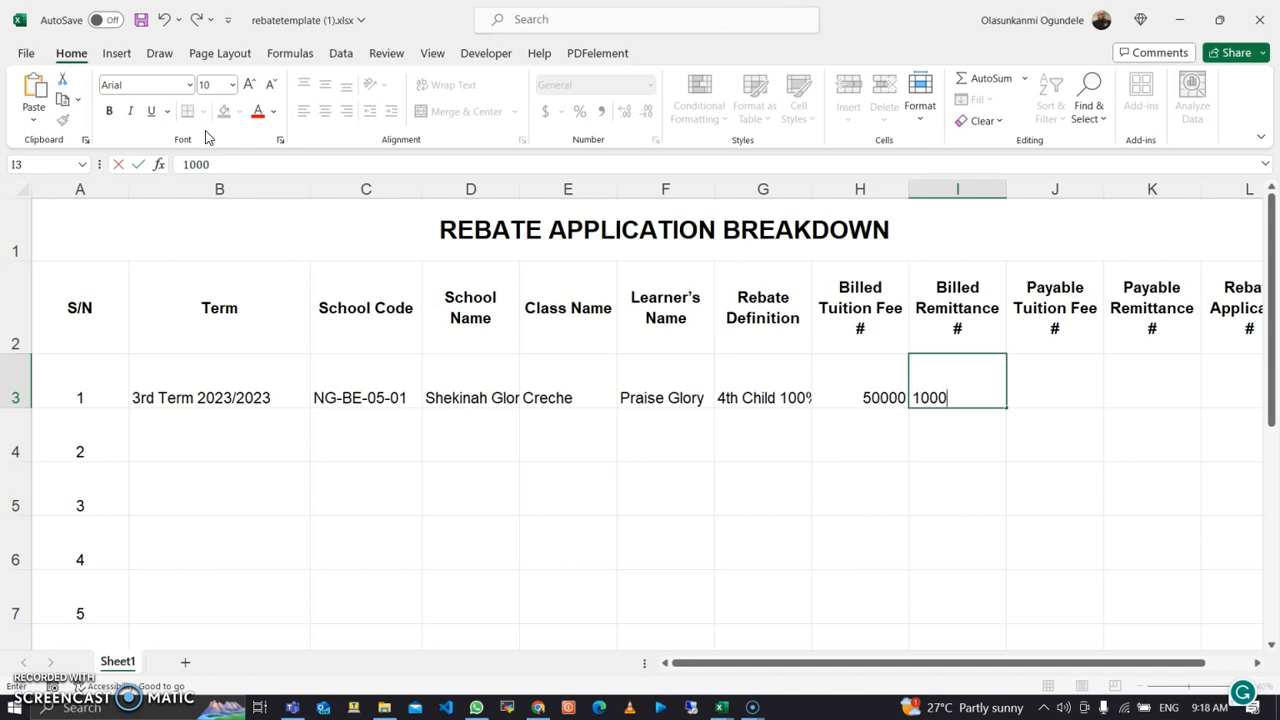
{"action": "key", "text": "Tab"}
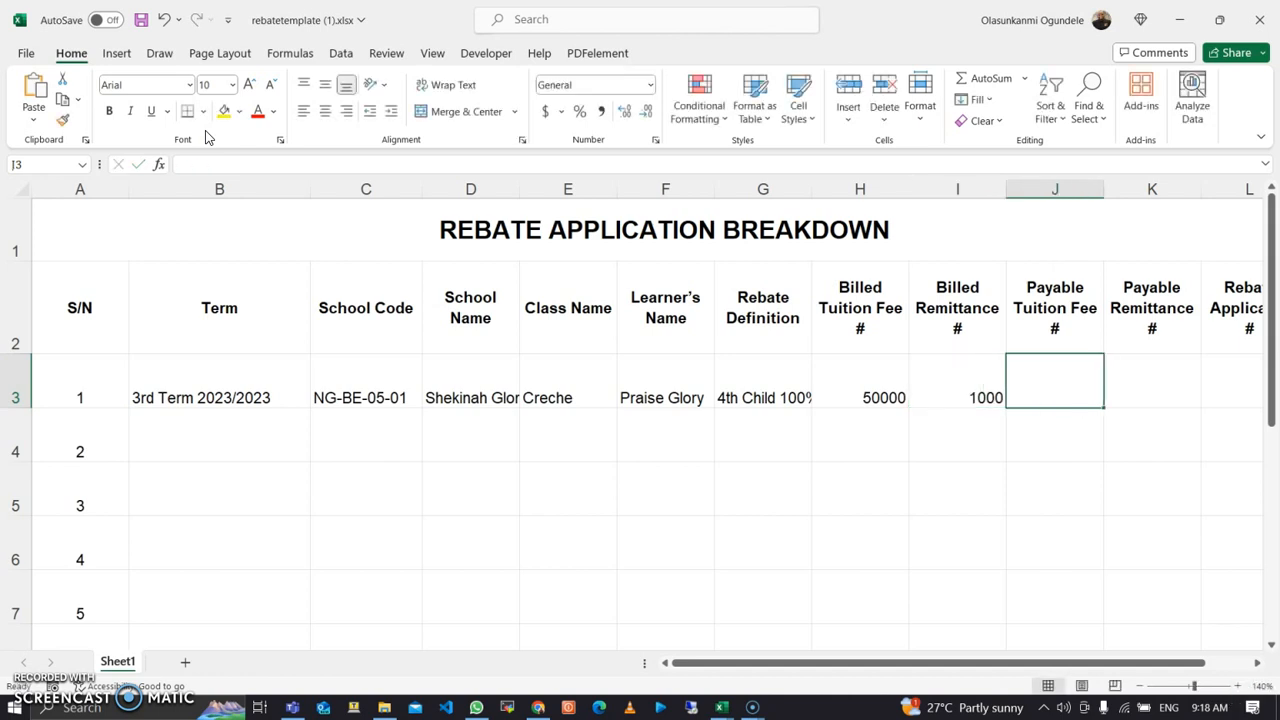
{"action": "type", "text": "0"}
{"action": "key", "text": "Tab"}
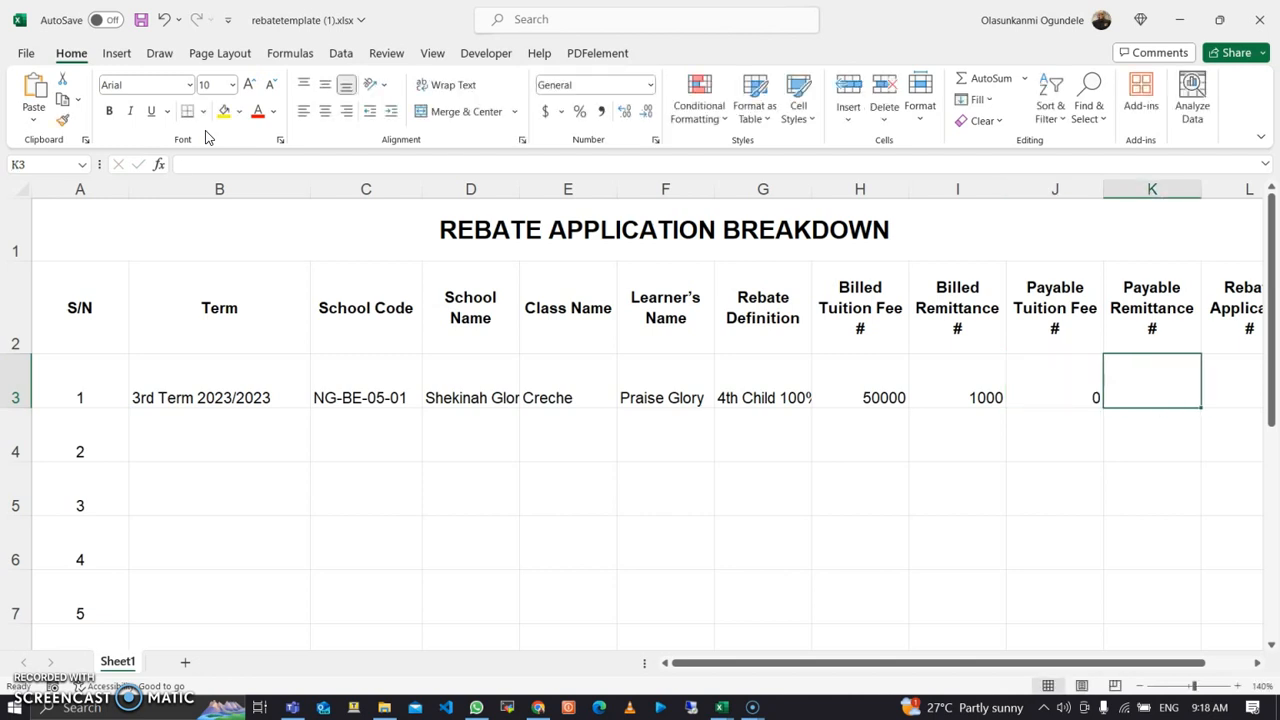
{"action": "type", "text": "0"}
{"action": "key", "text": "Tab"}
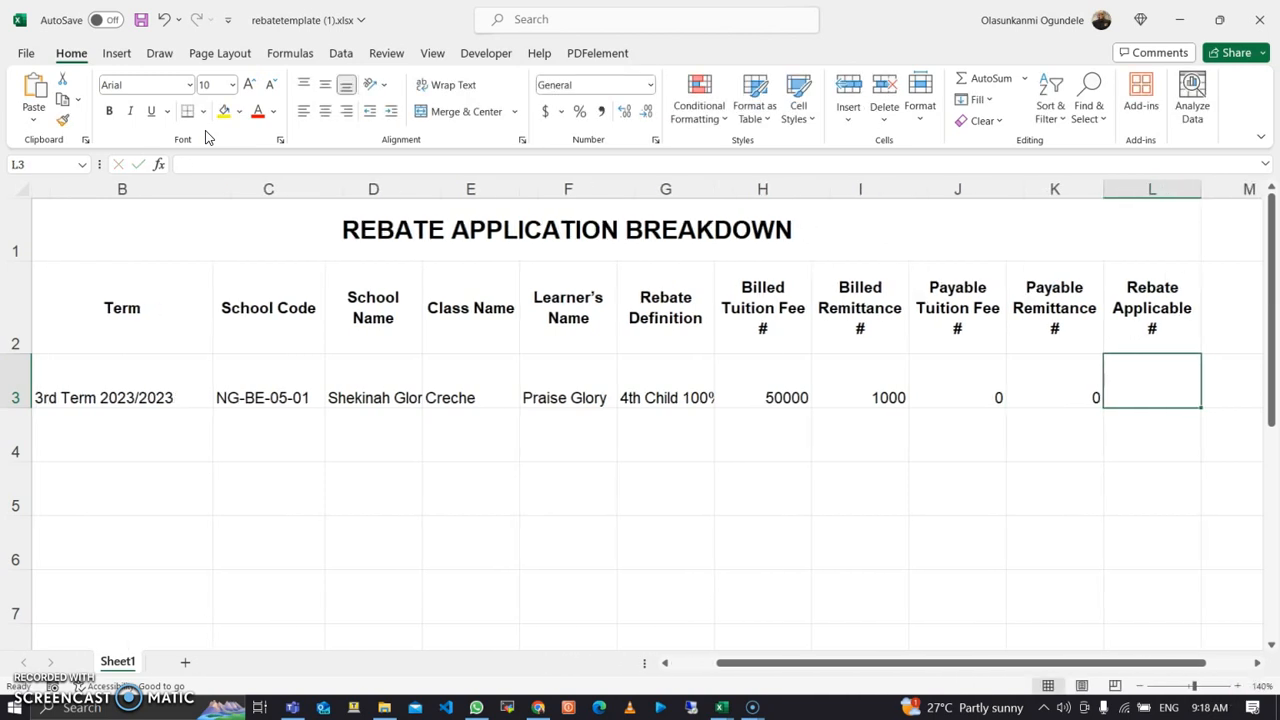
{"action": "type", "text": "1000"}
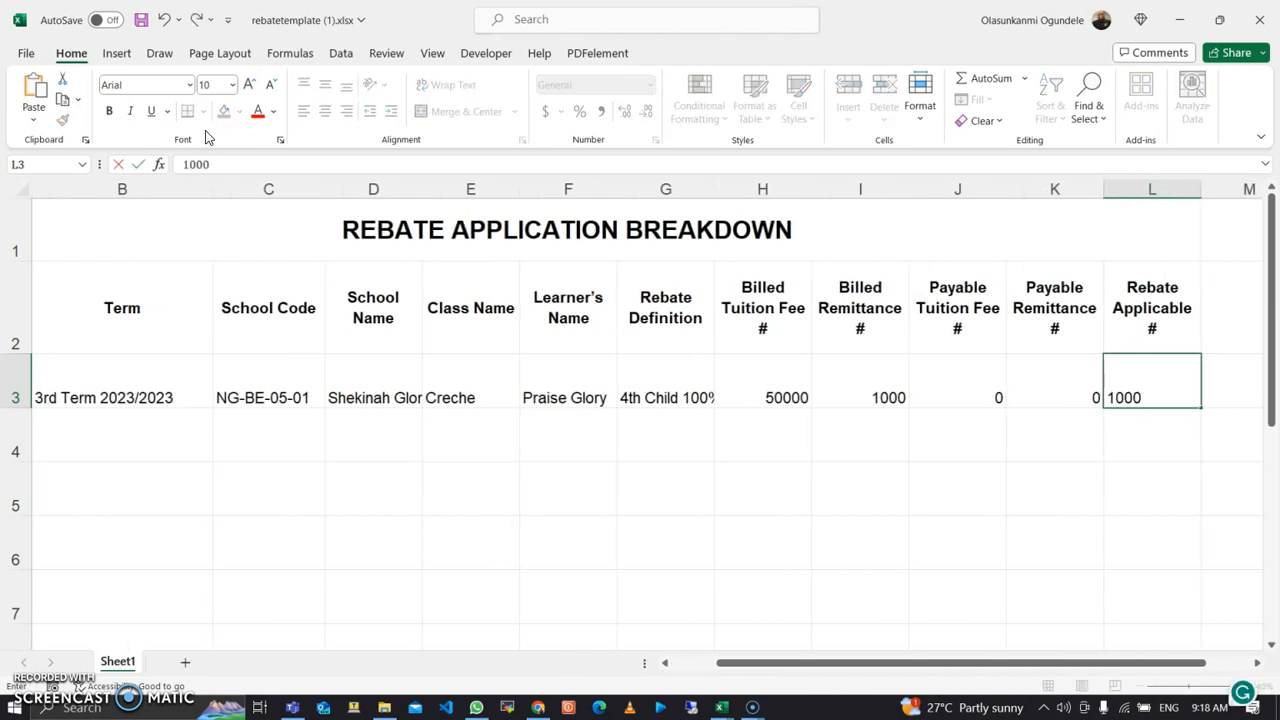
{"action": "key", "text": "Tab"}
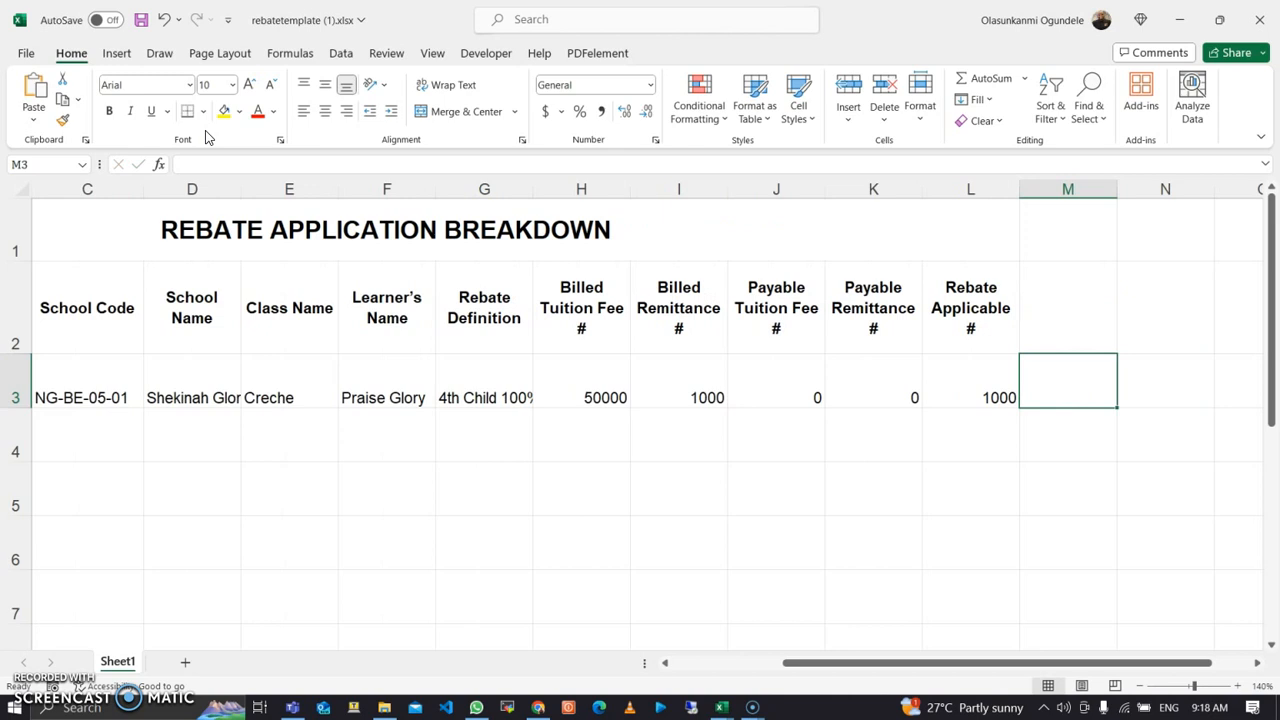
{"action": "left_click", "coordinate": [704, 392]}
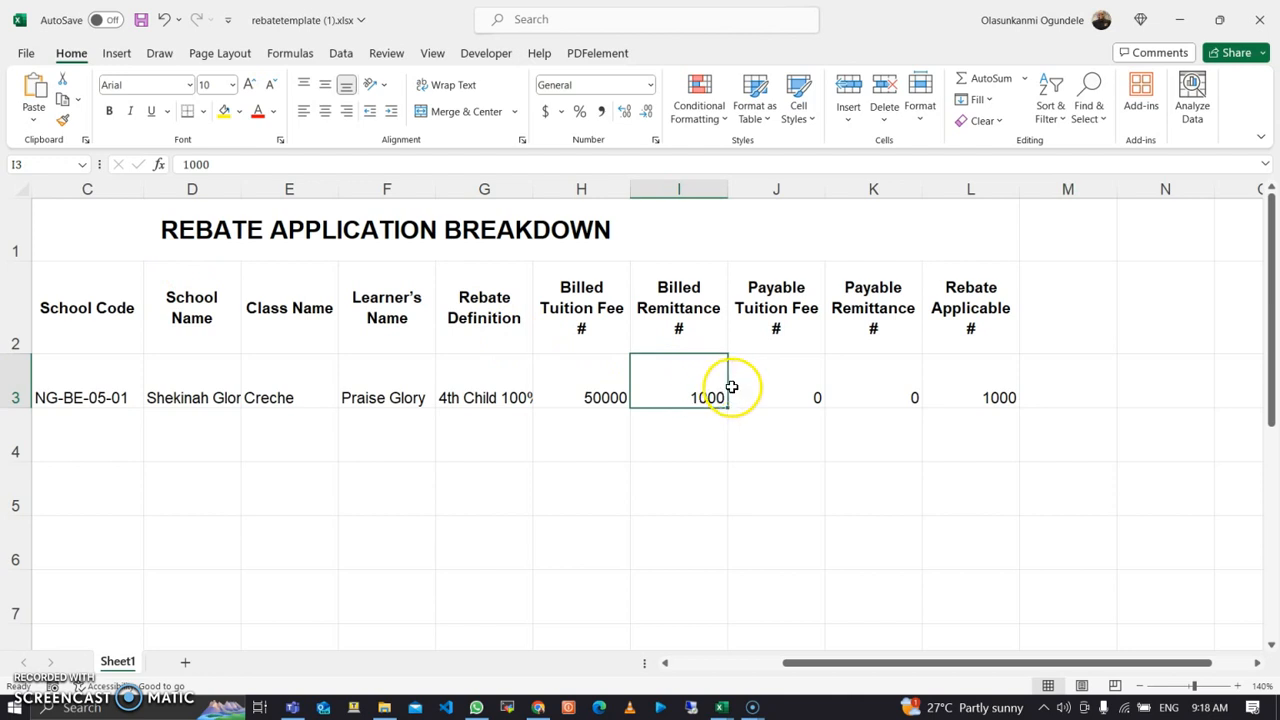
{"action": "left_click", "coordinate": [778, 370]}
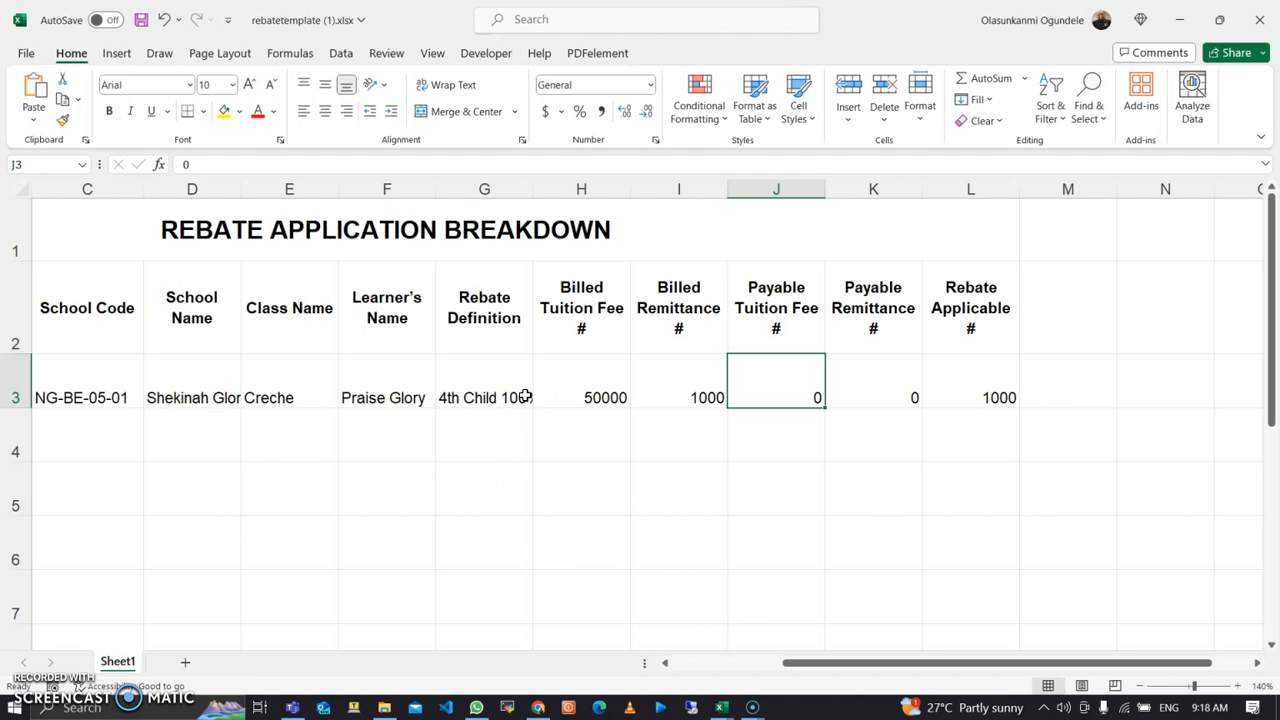
{"action": "left_click", "coordinate": [766, 382]}
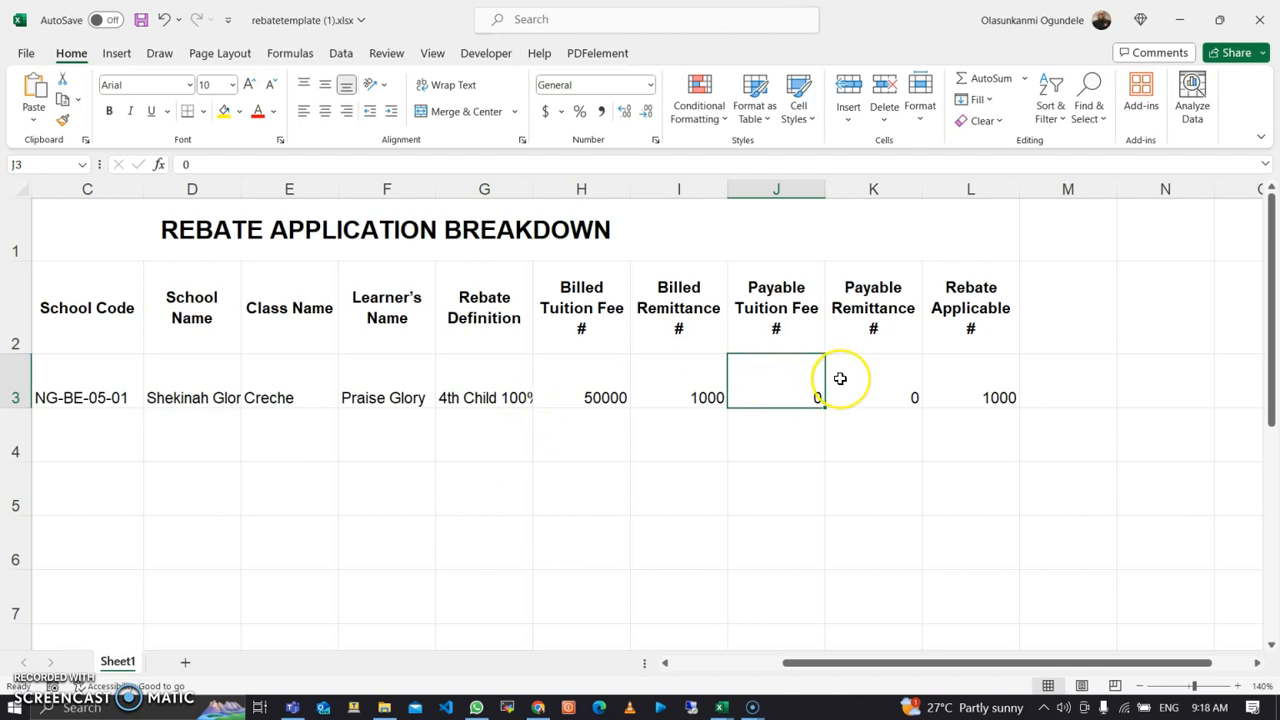
{"action": "left_click", "coordinate": [882, 393]}
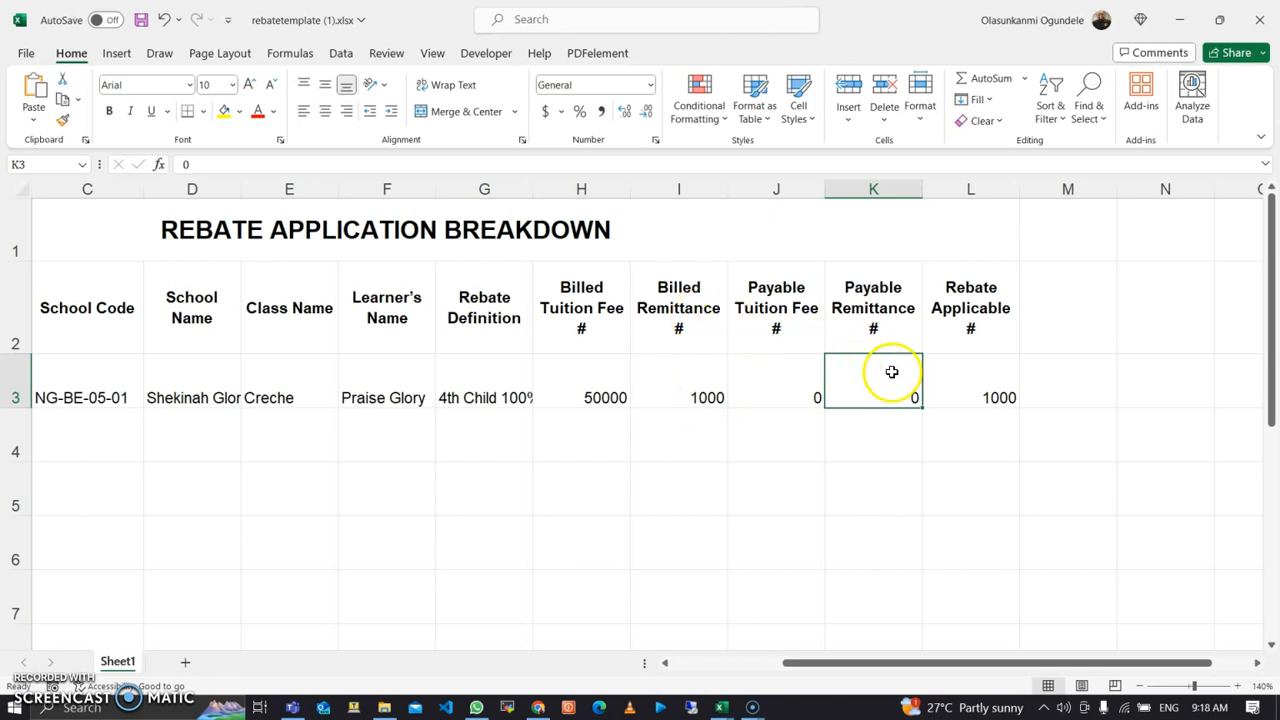
{"action": "left_click_drag", "start_coordinate": [855, 670], "coordinate": [694, 657]}
Step: Copy term, school code and school name down into row 4, and set class Kindergarten One
{"action": "left_click", "coordinate": [242, 441]}
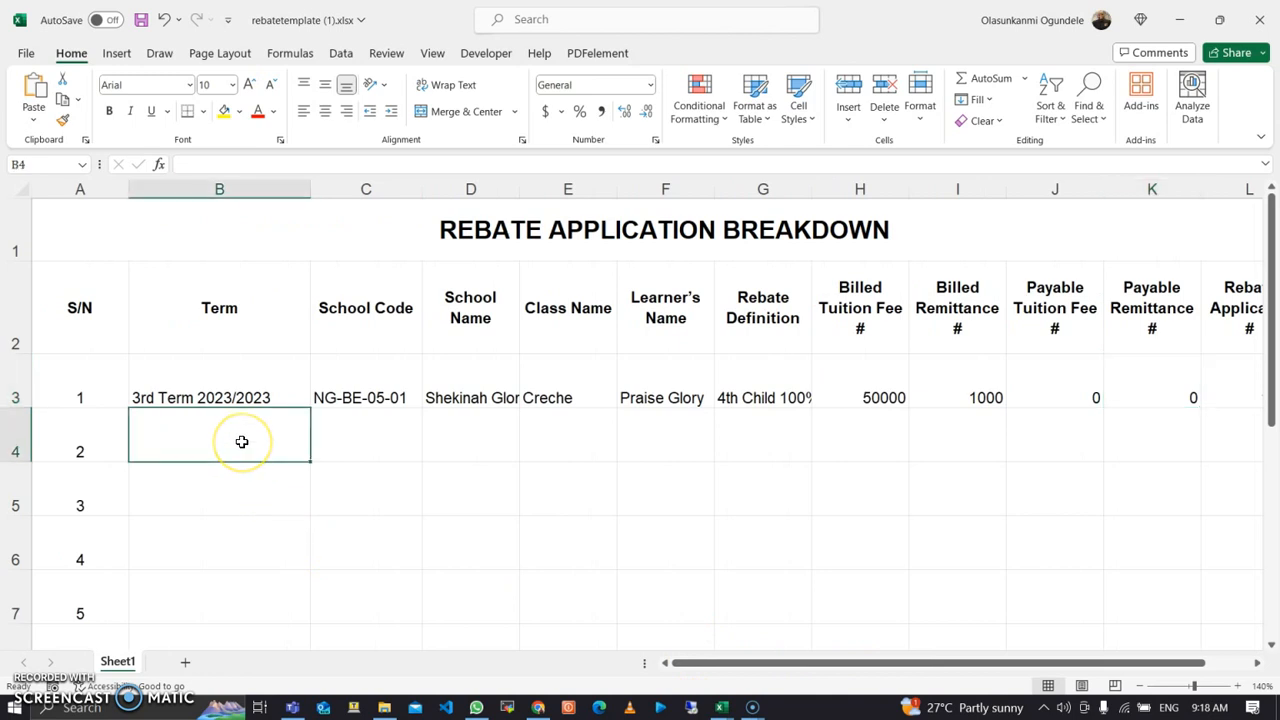
{"action": "key", "text": "ctrl+d"}
{"action": "left_click", "coordinate": [453, 464]}
{"action": "left_click", "coordinate": [392, 441]}
{"action": "key", "text": "ctrl+d"}
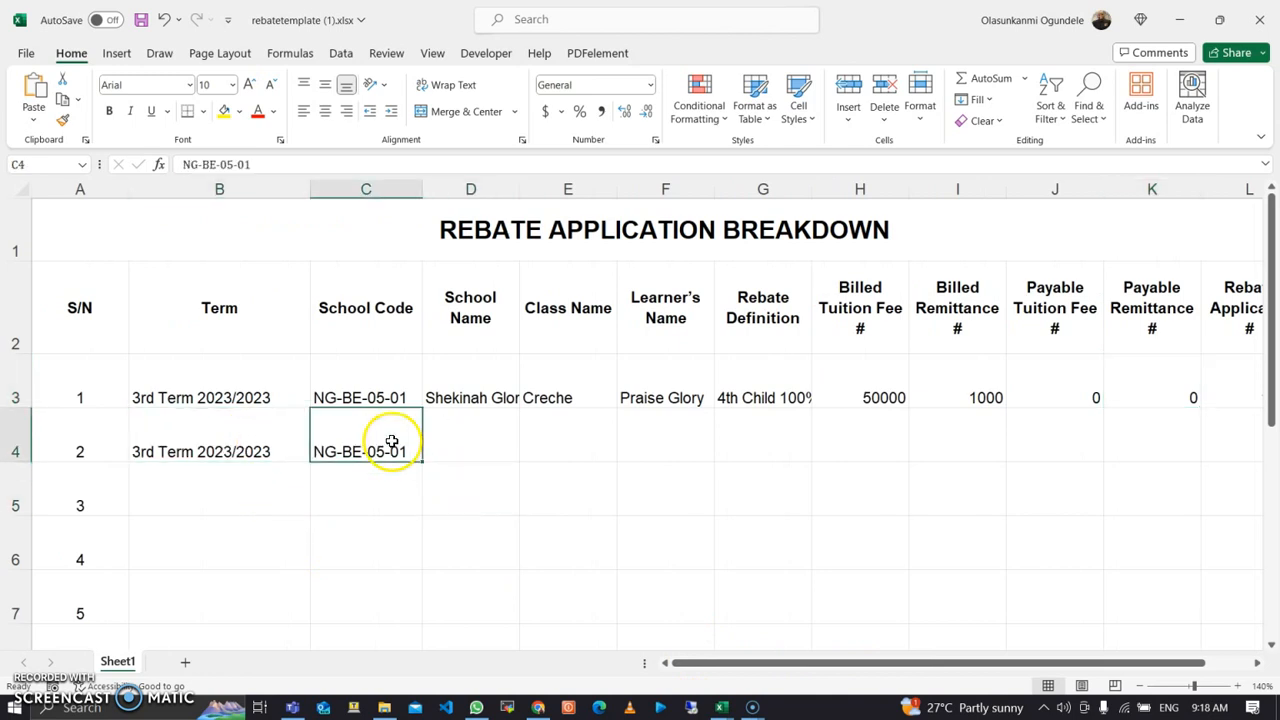
{"action": "left_click", "coordinate": [486, 449]}
{"action": "key", "text": "ctrl+d"}
{"action": "left_click", "coordinate": [564, 431]}
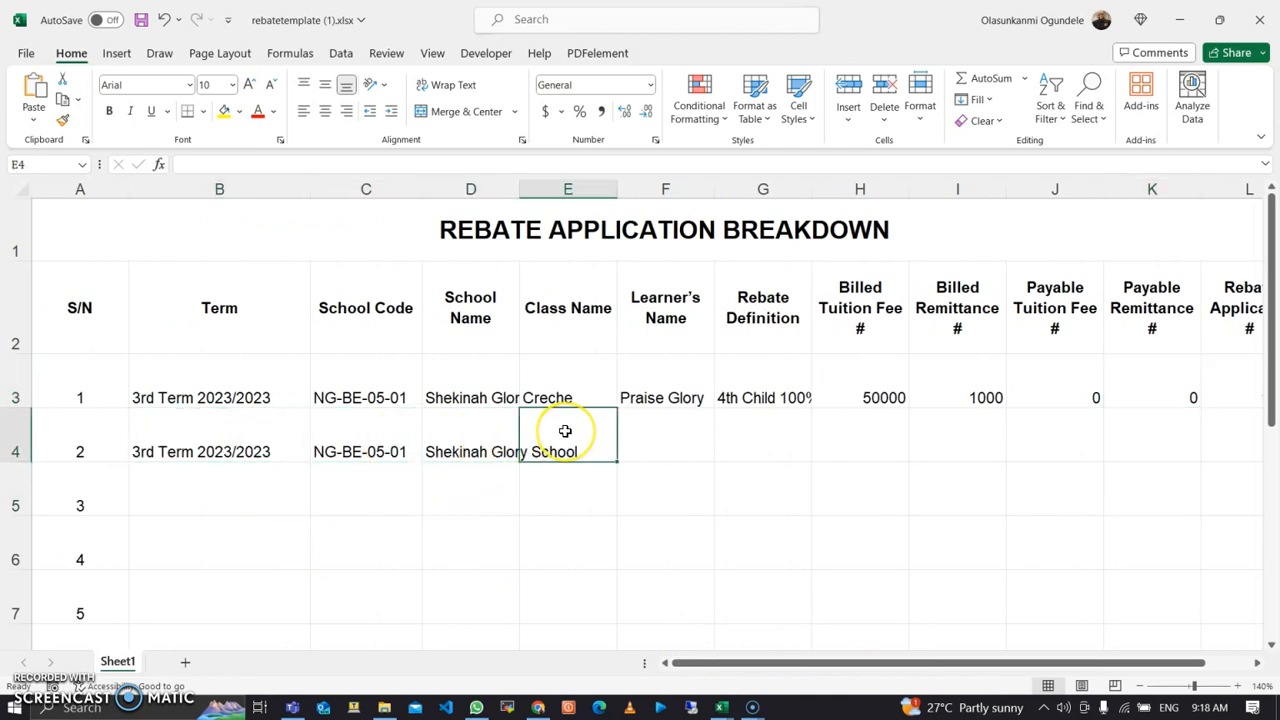
{"action": "type", "text": "Kind"}
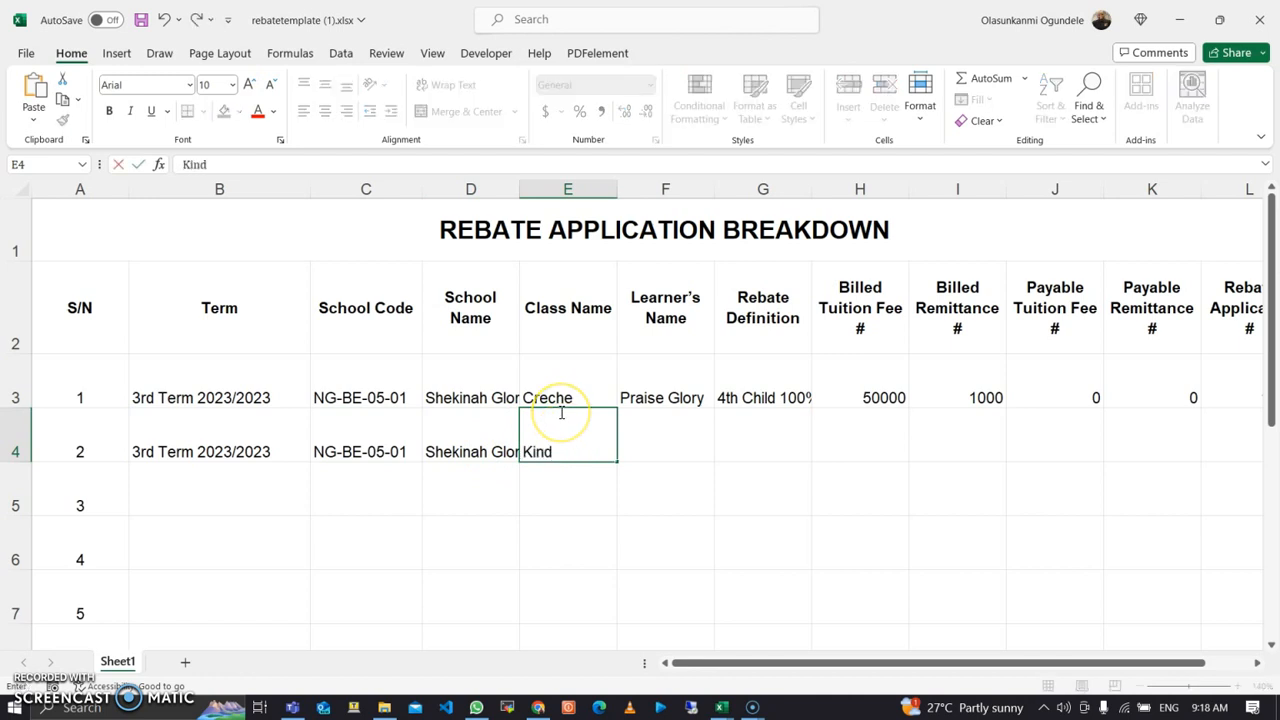
{"action": "type", "text": "ergarten One"}
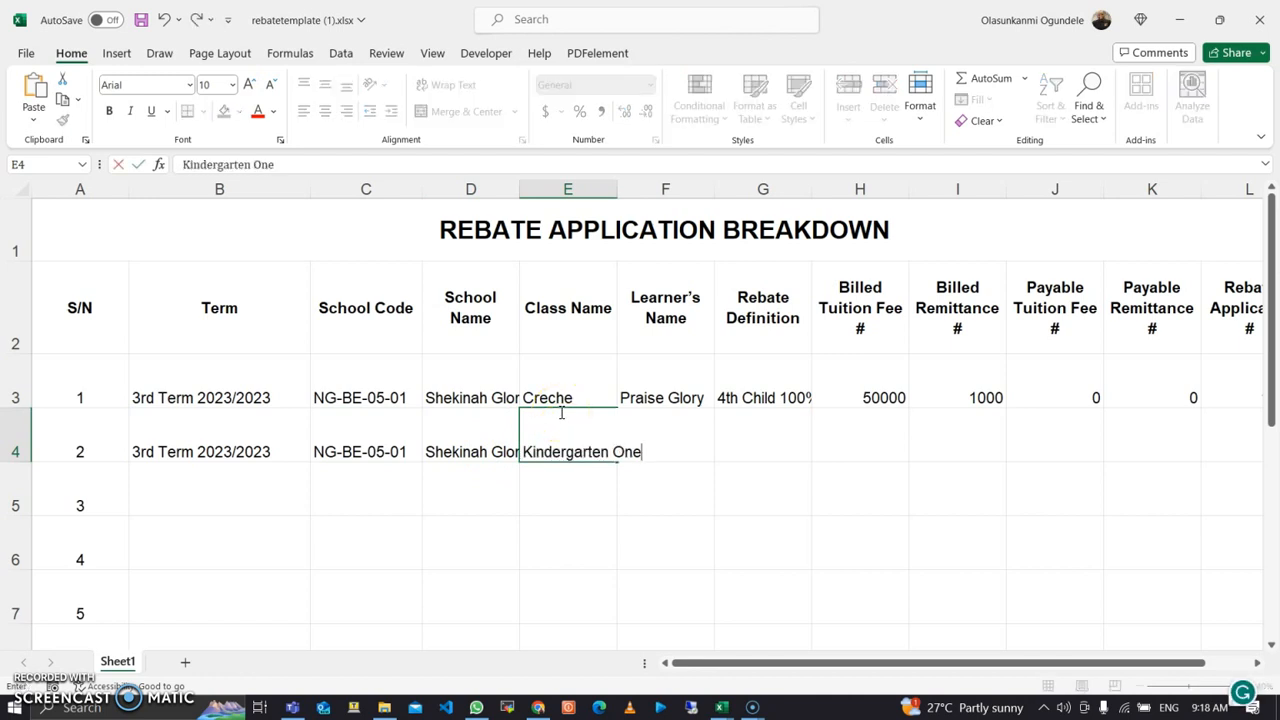
{"action": "key", "text": "Tab"}
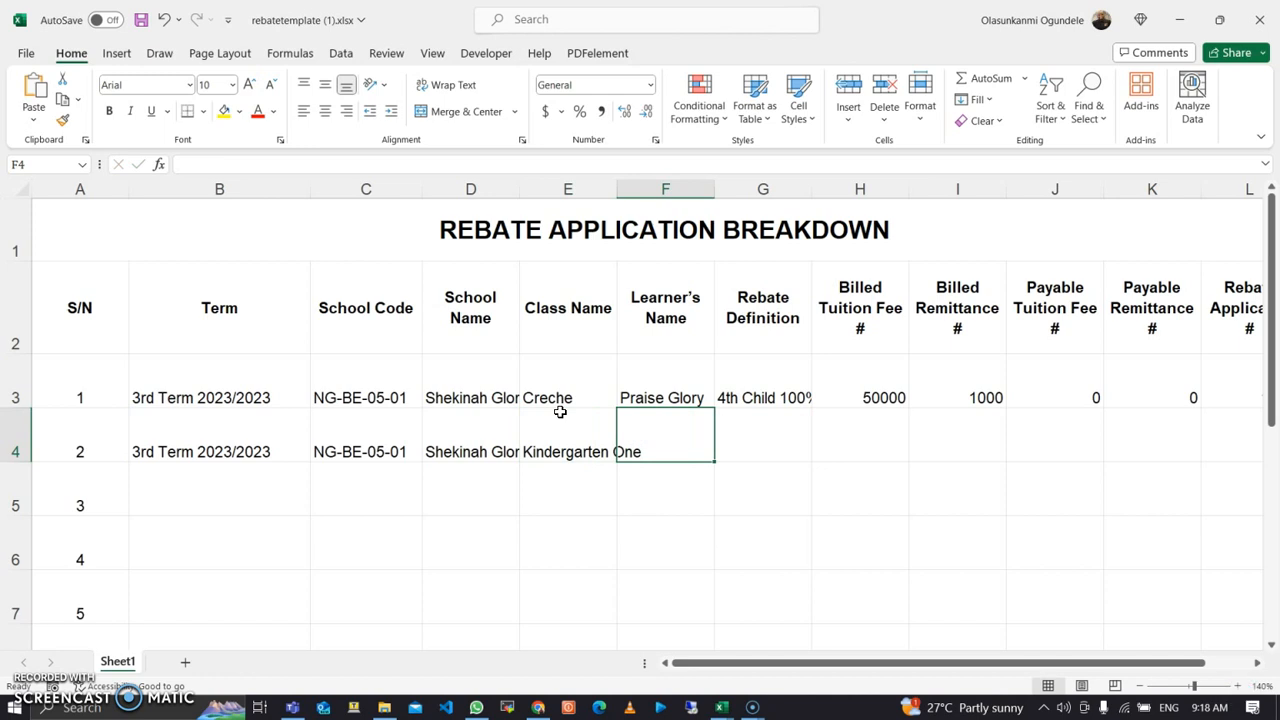
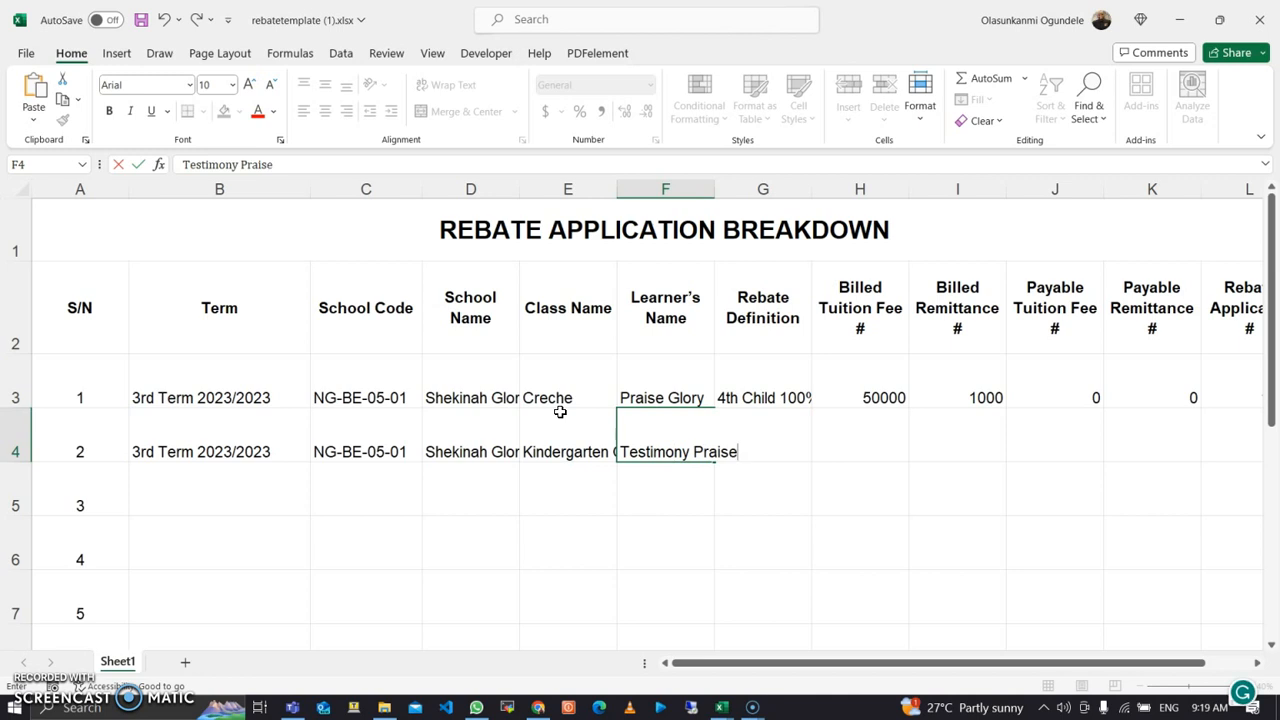
Step: Enter the second learner's name, '50% Scholarship from School Board', and billed tuition 52000
{"action": "key", "text": "Tab"}
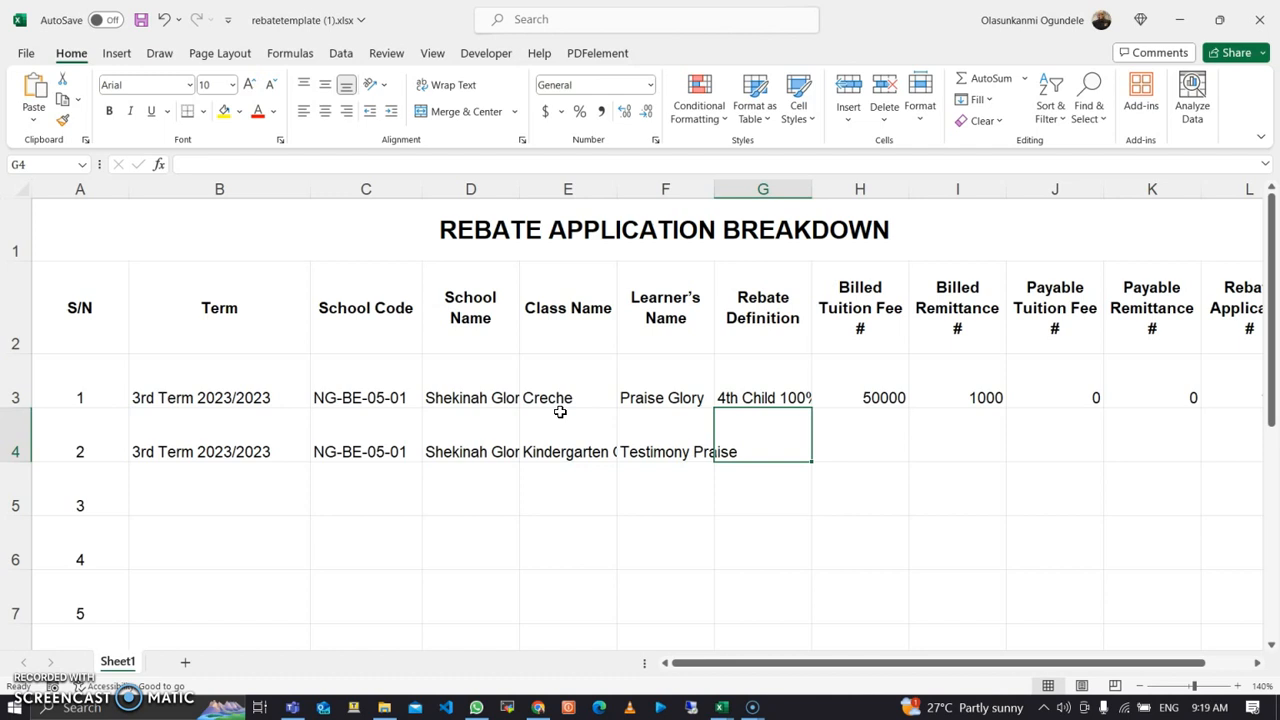
{"action": "type", "text": "50% Schp"}
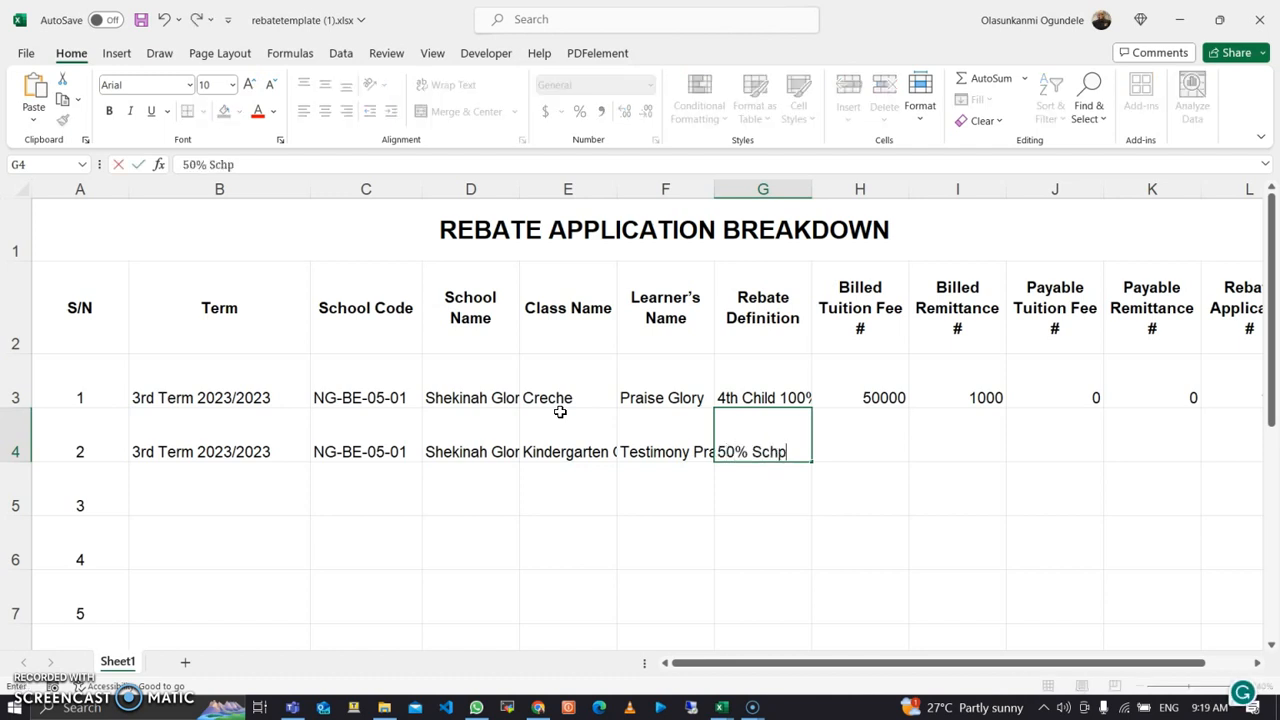
{"action": "key", "text": "BackSpace"}
{"action": "type", "text": "olarship from School Board"}
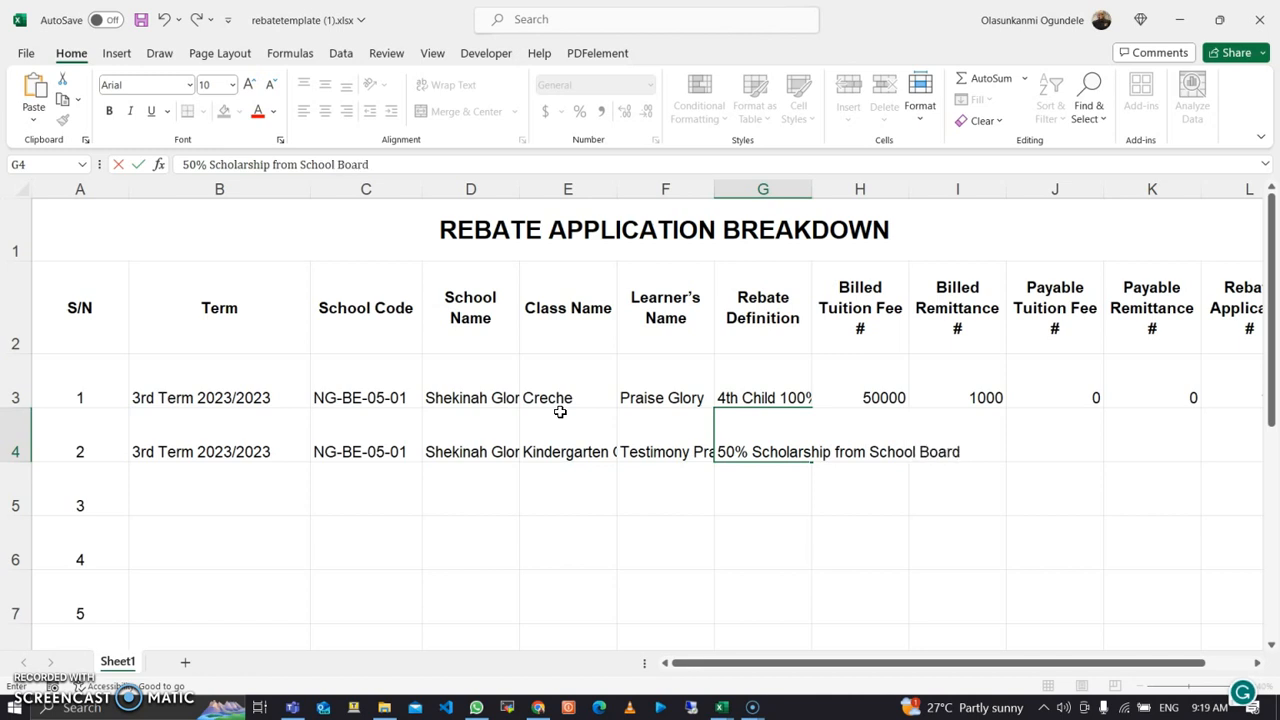
{"action": "key", "text": "Tab"}
{"action": "type", "text": "52000"}
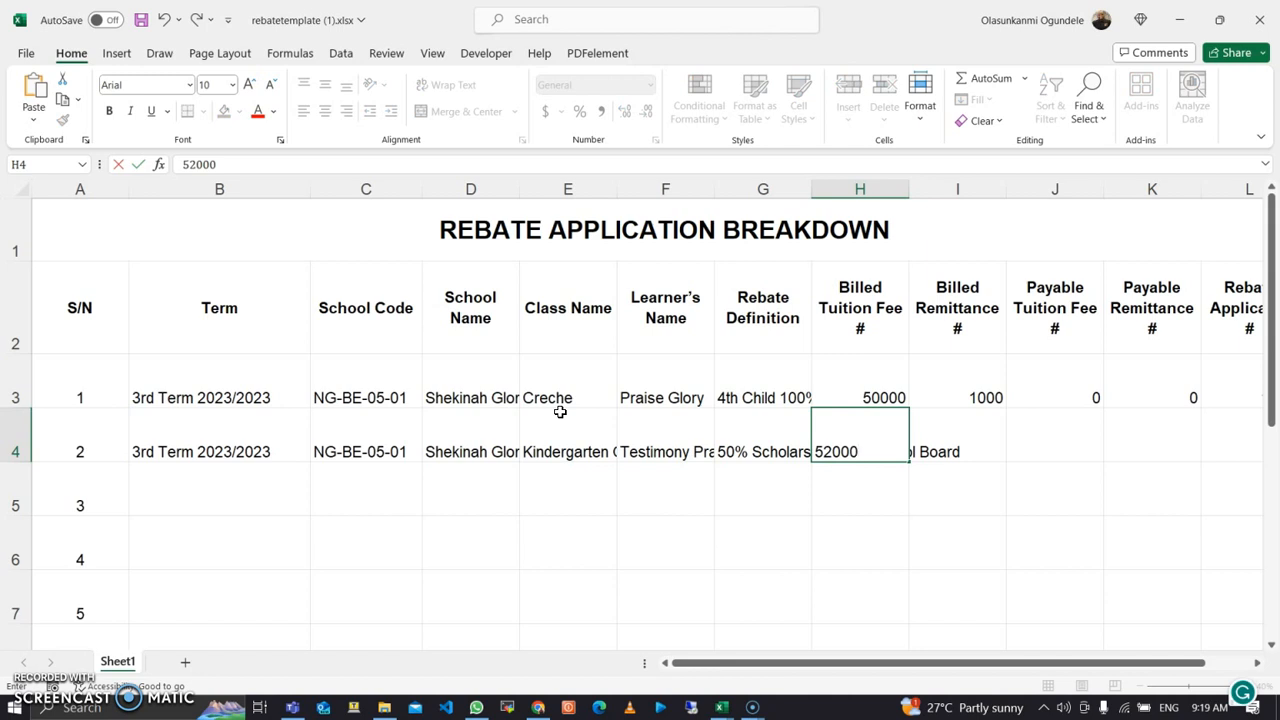
{"action": "key", "text": "Tab"}
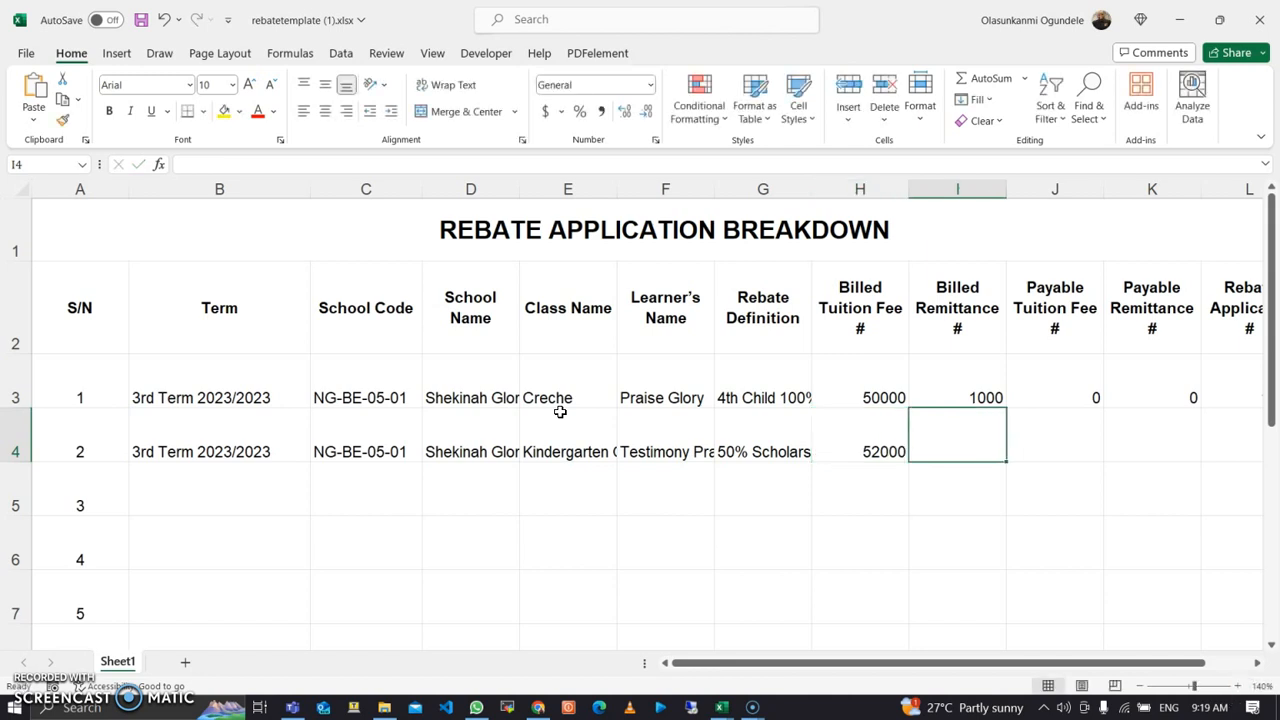
Step: Compute the second learner's billed remittance in I4 as 2% of billed tuition
{"action": "type", "text": "="}
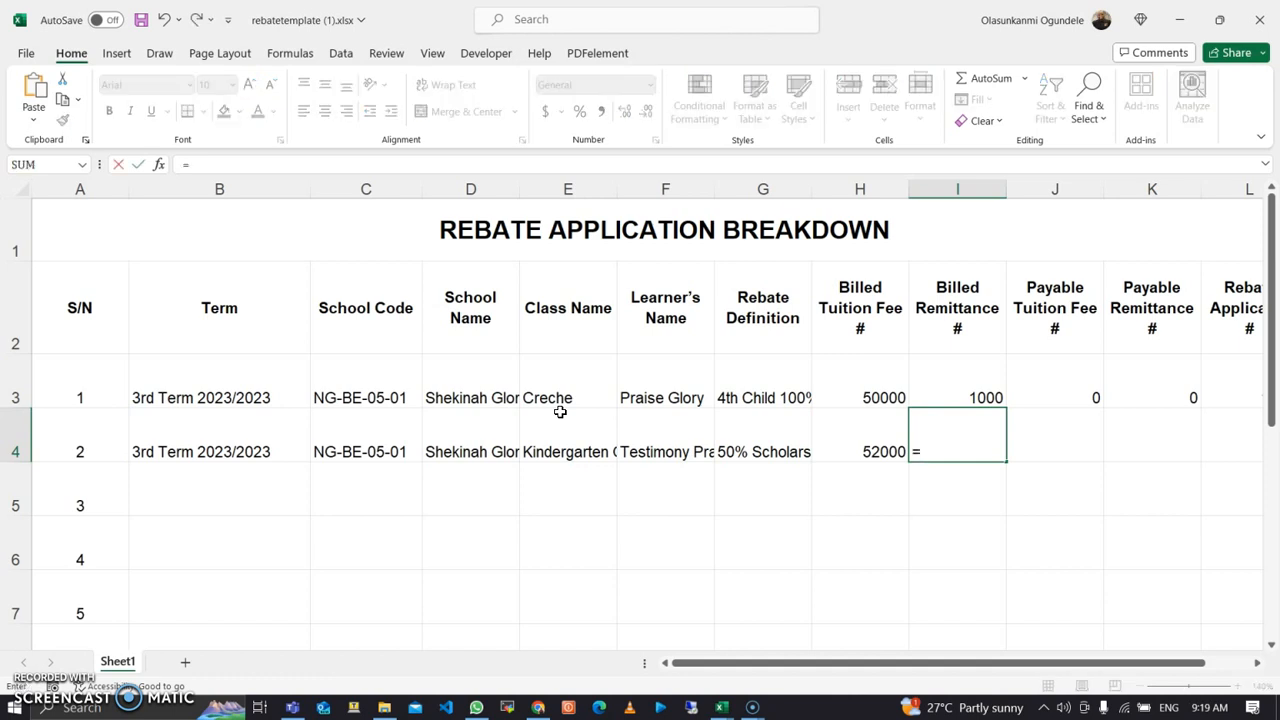
{"action": "left_click", "coordinate": [836, 451]}
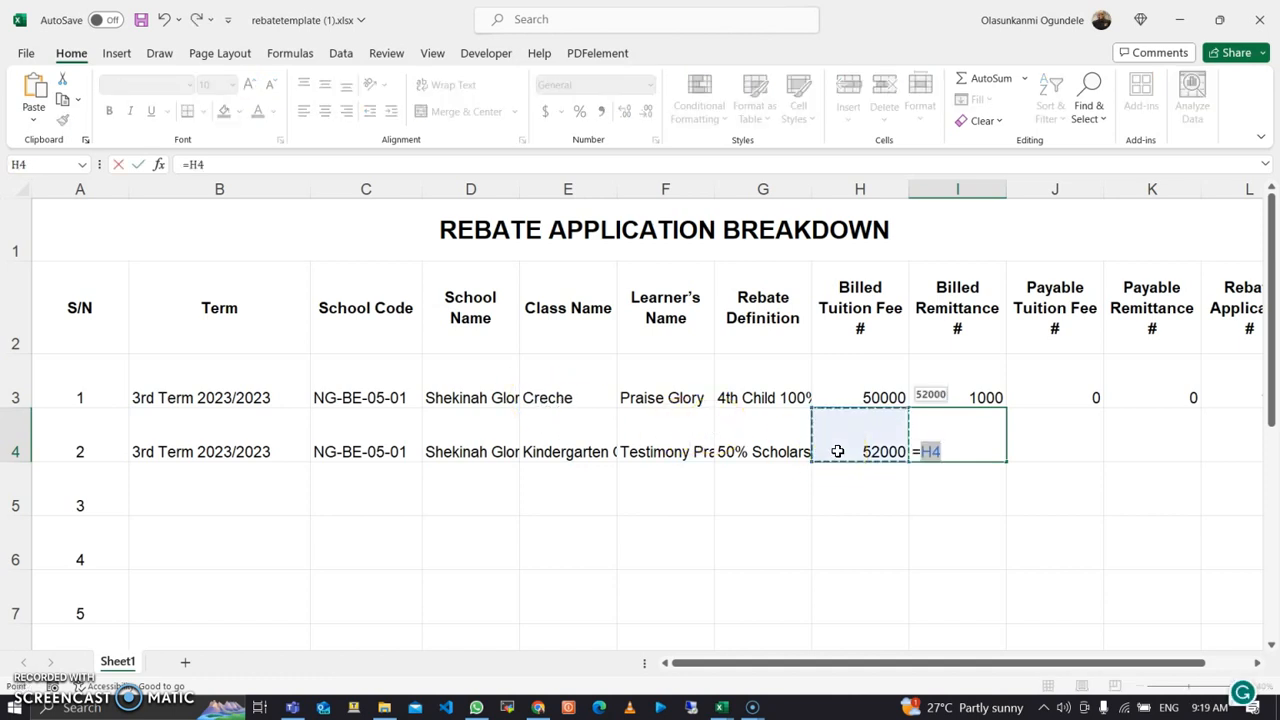
{"action": "type", "text": "*0"}
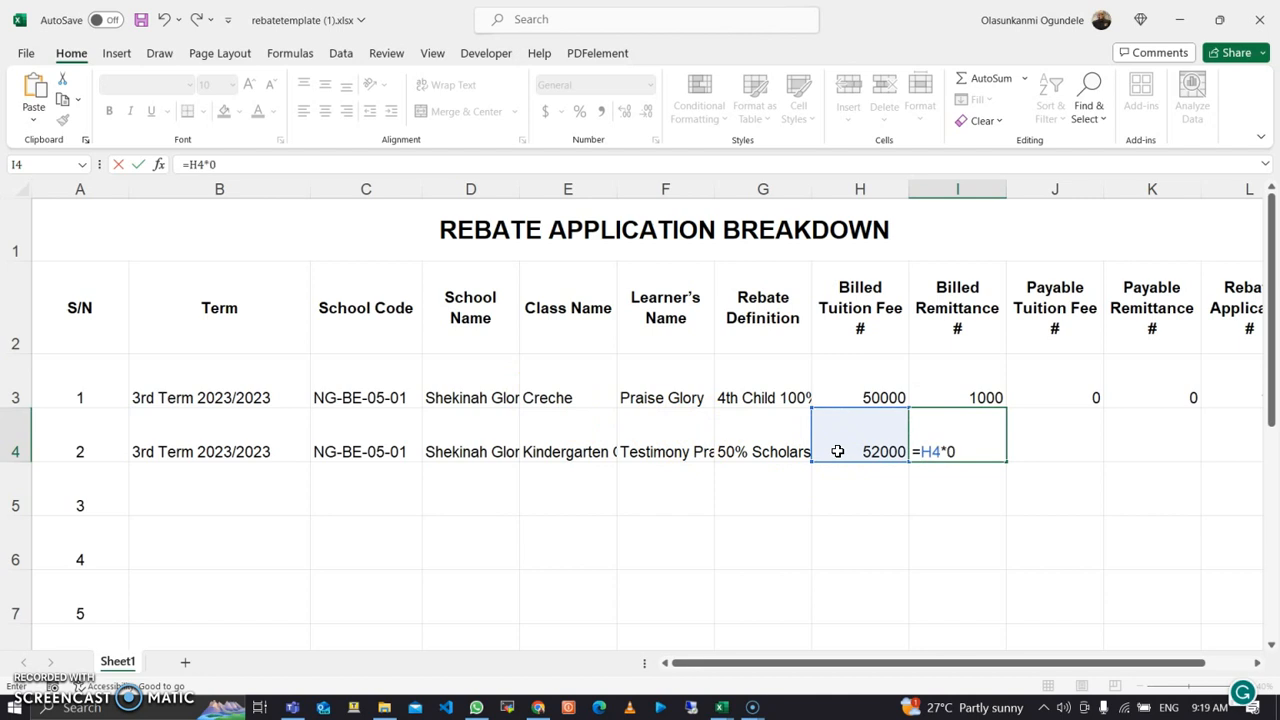
{"action": "type", "text": ".02"}
{"action": "key", "text": "Return"}
{"action": "key", "text": "Right"}
{"action": "key", "text": "Right"}
{"action": "key", "text": "Right"}
{"action": "key", "text": "Right"}
{"action": "key", "text": "Right"}
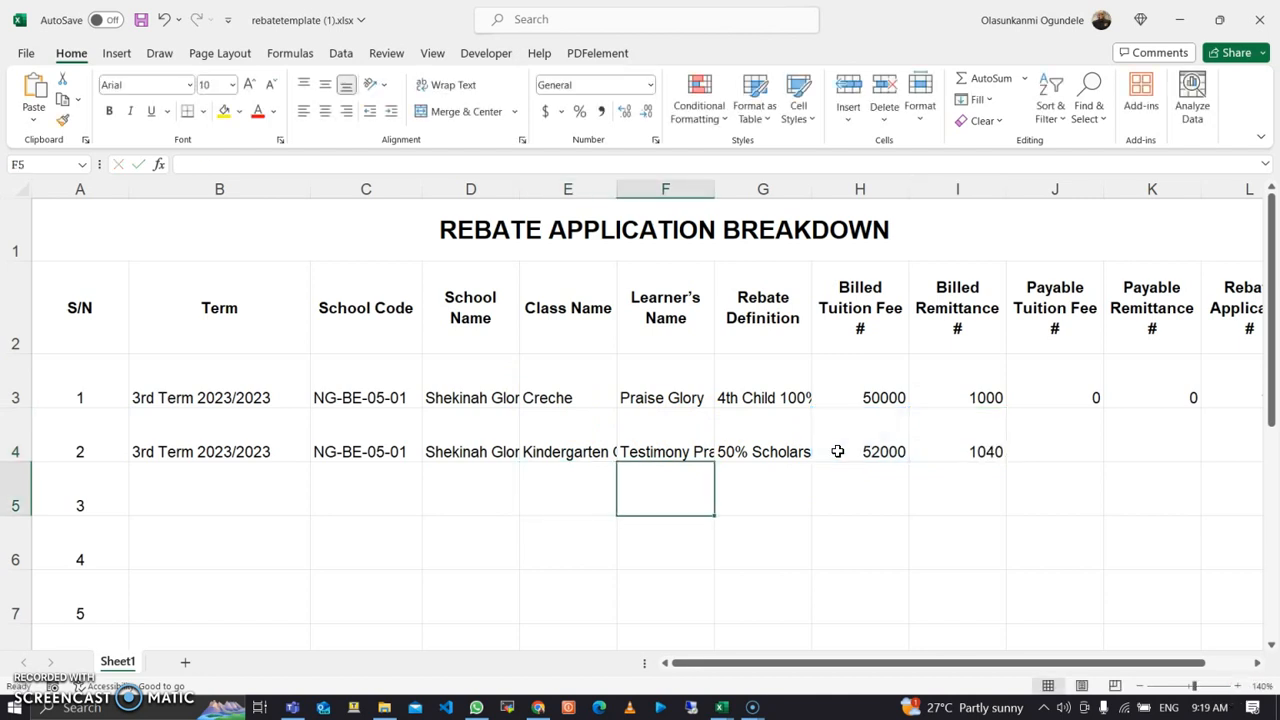
{"action": "key", "text": "Left"}
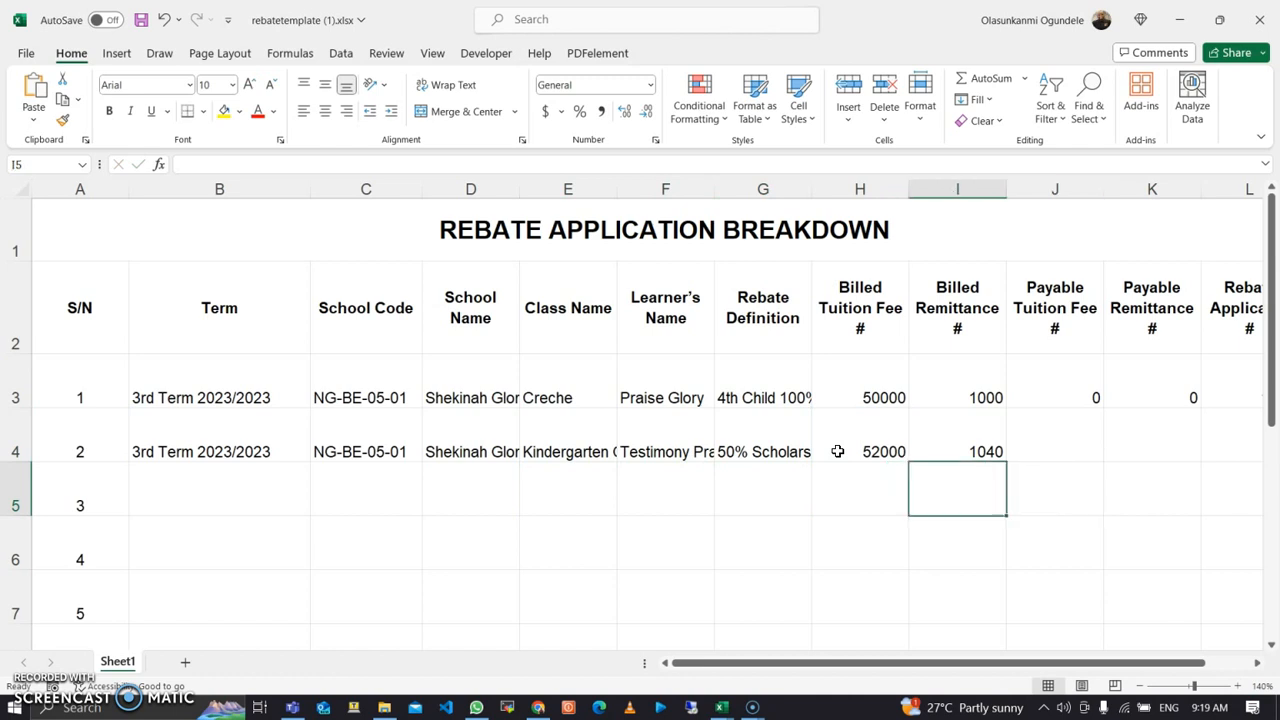
{"action": "key", "text": "Up"}
Step: Enter payable tuition 26000, payable remittance 520 and rebate applicable 520 for row 4
{"action": "key", "text": "Right"}
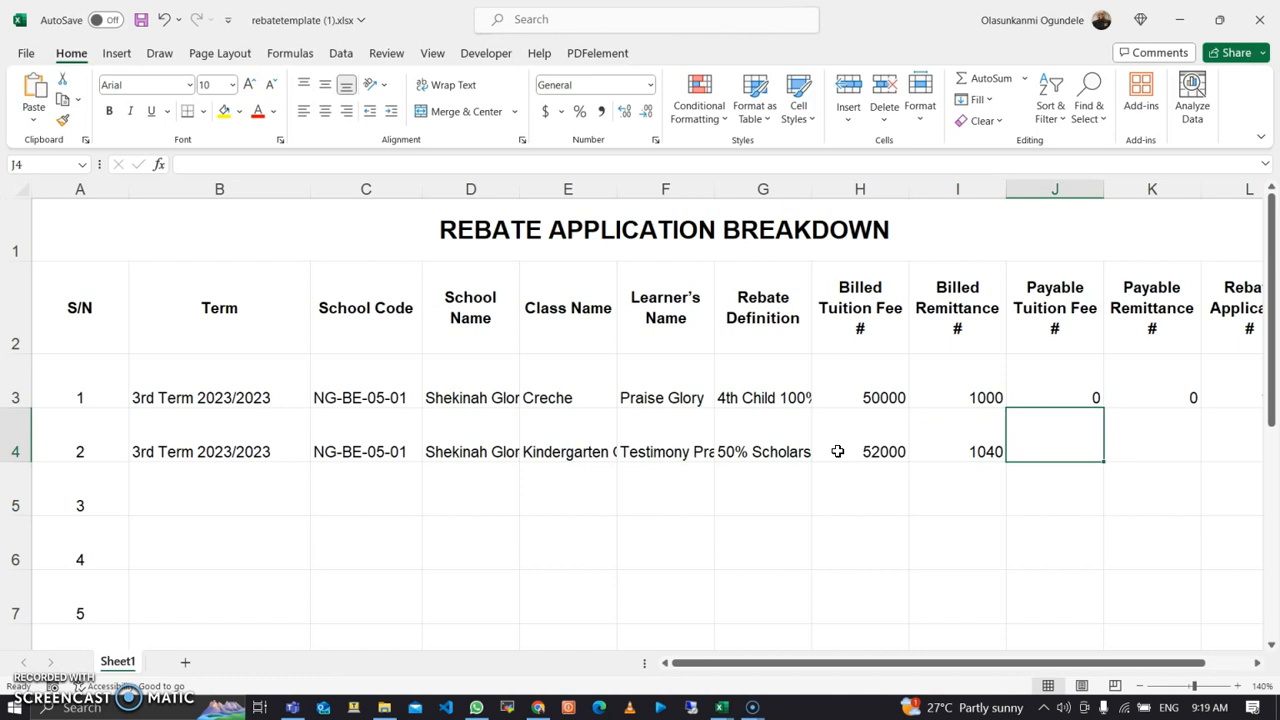
{"action": "type", "text": "2"}
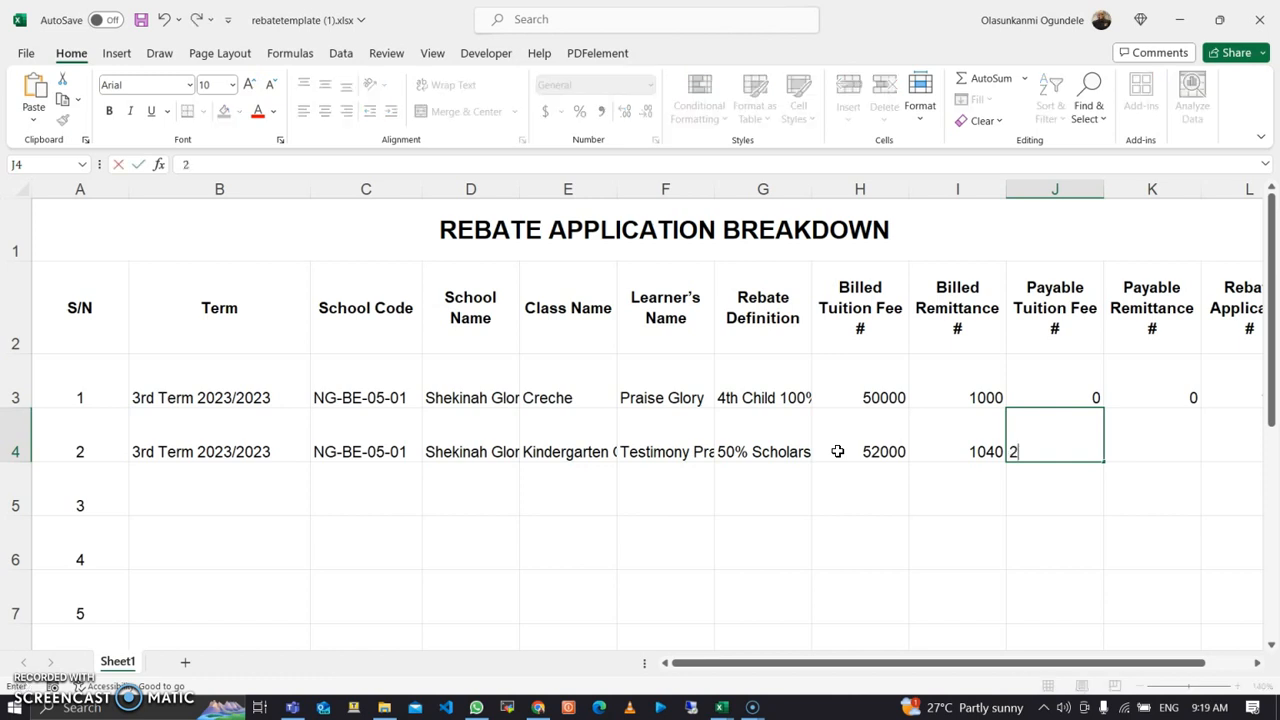
{"action": "type", "text": "6000"}
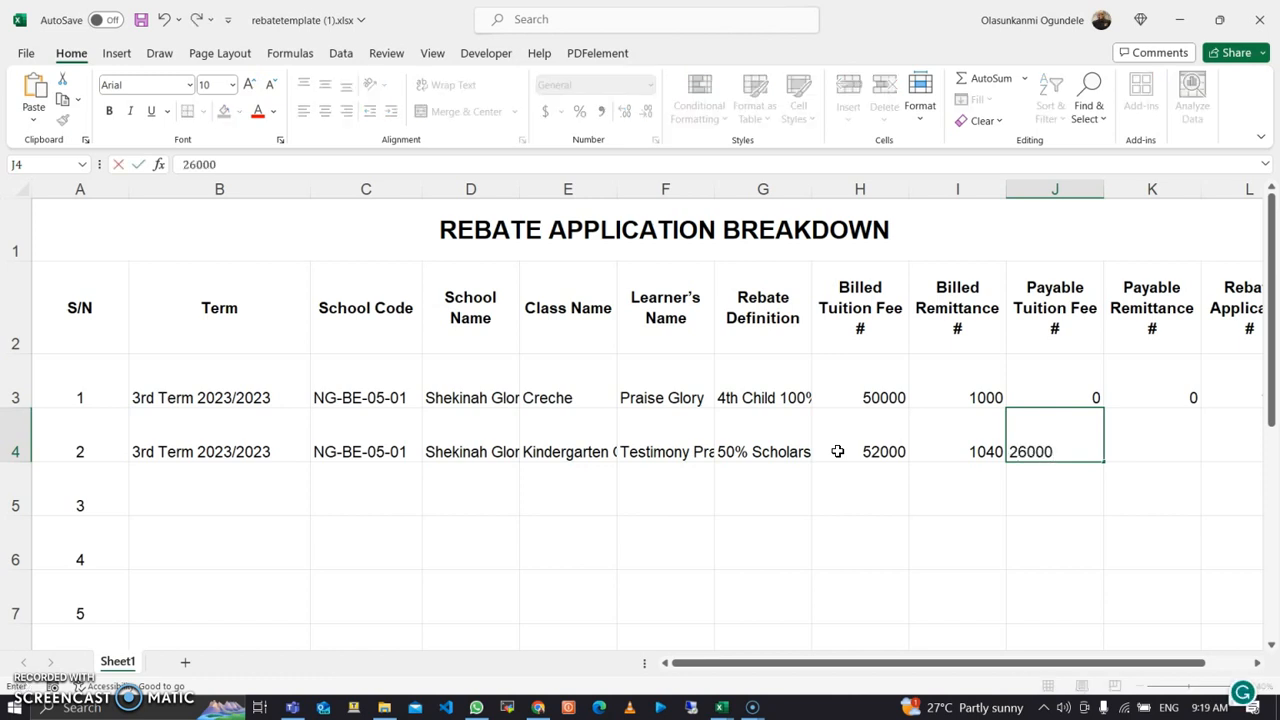
{"action": "key", "text": "Tab"}
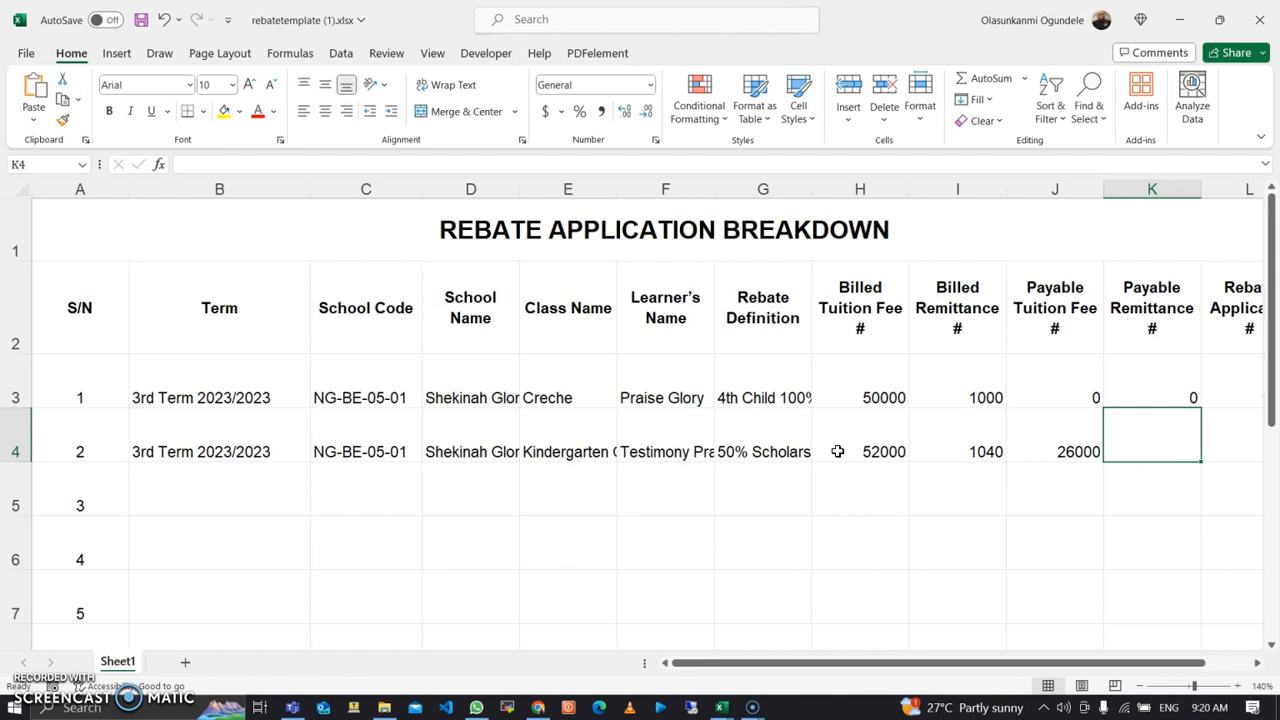
{"action": "type", "text": "2"}
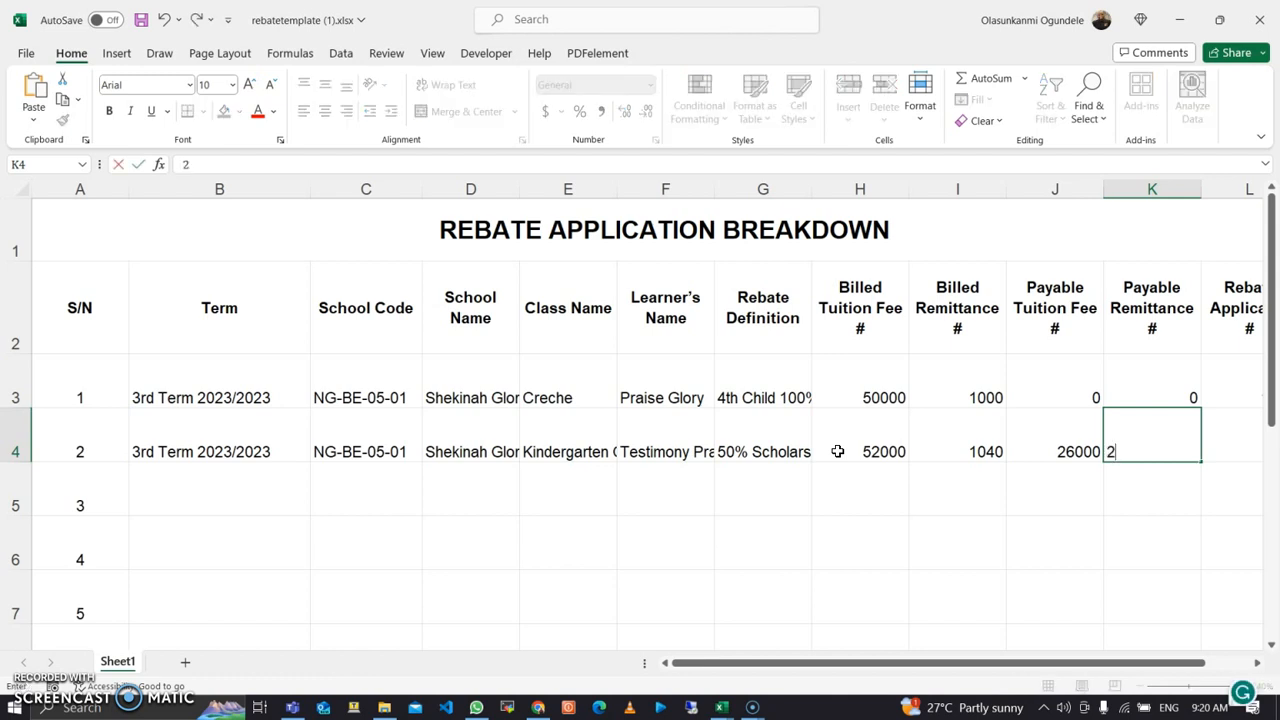
{"action": "key", "text": "BackSpace"}
{"action": "type", "text": "0"}
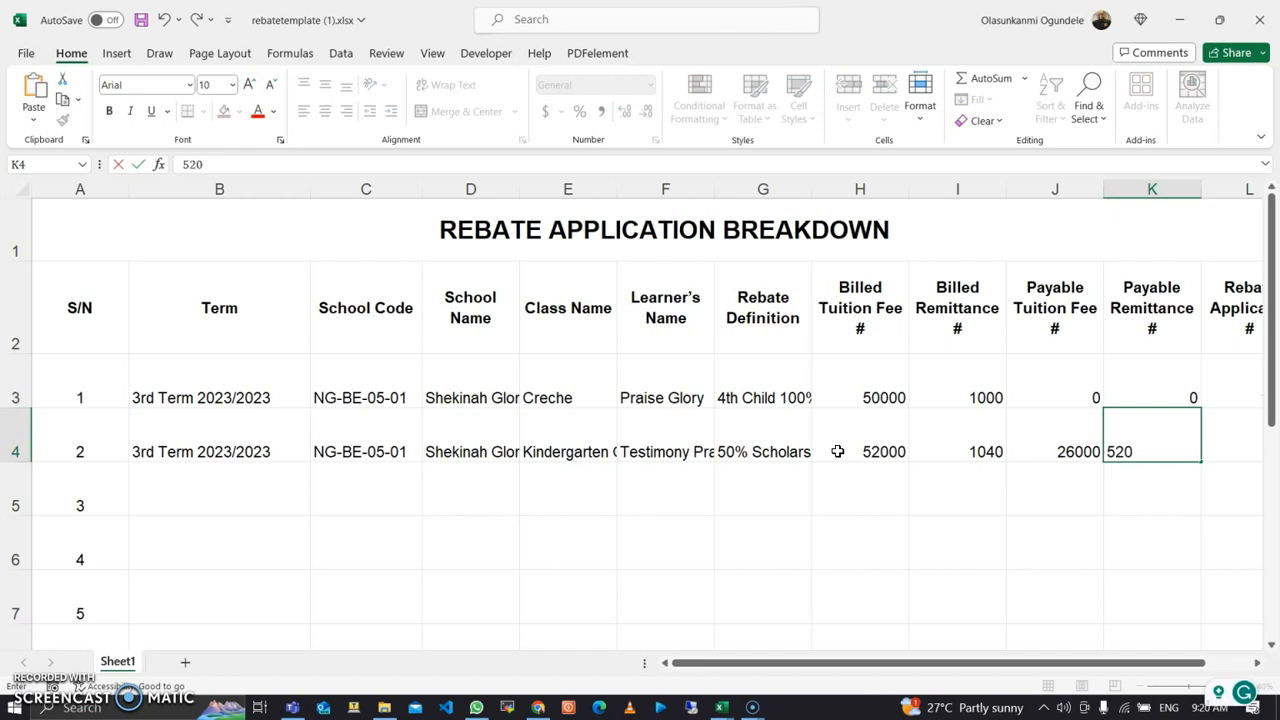
{"action": "key", "text": "Return"}
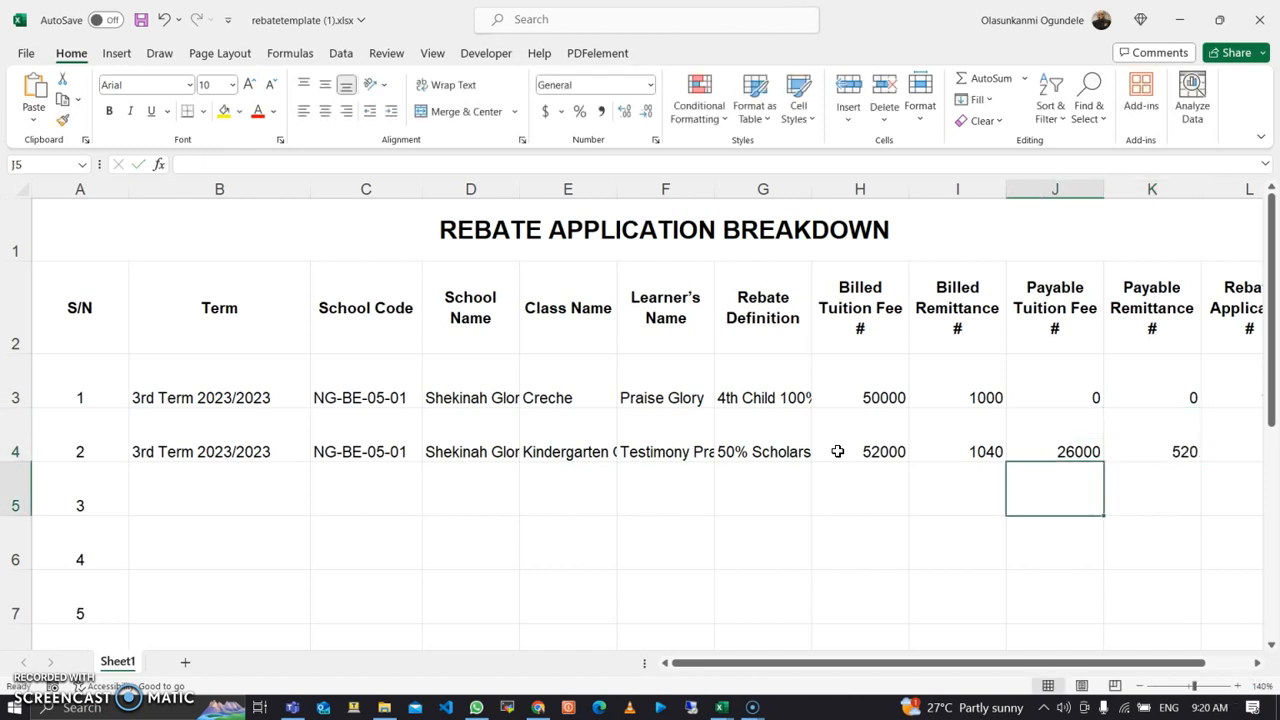
{"action": "key", "text": "Right"}
{"action": "key", "text": "Right"}
{"action": "key", "text": "Up"}
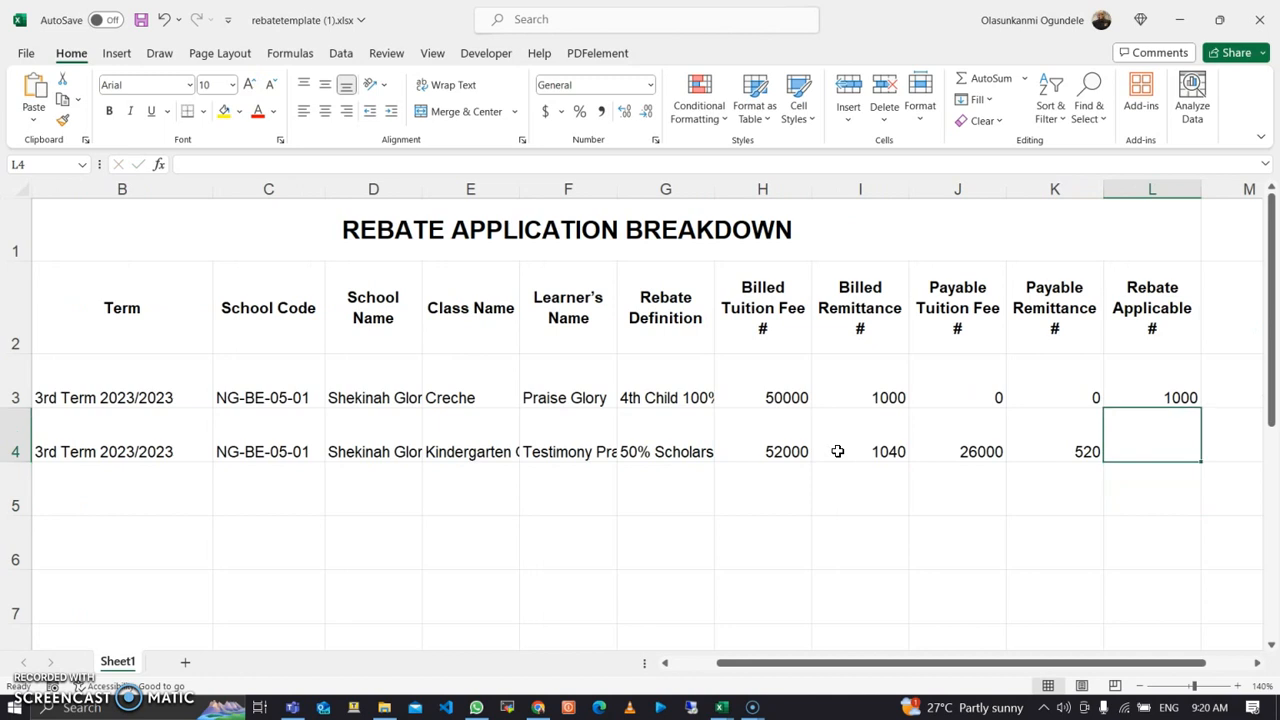
{"action": "type", "text": "520"}
{"action": "key", "text": "Return"}
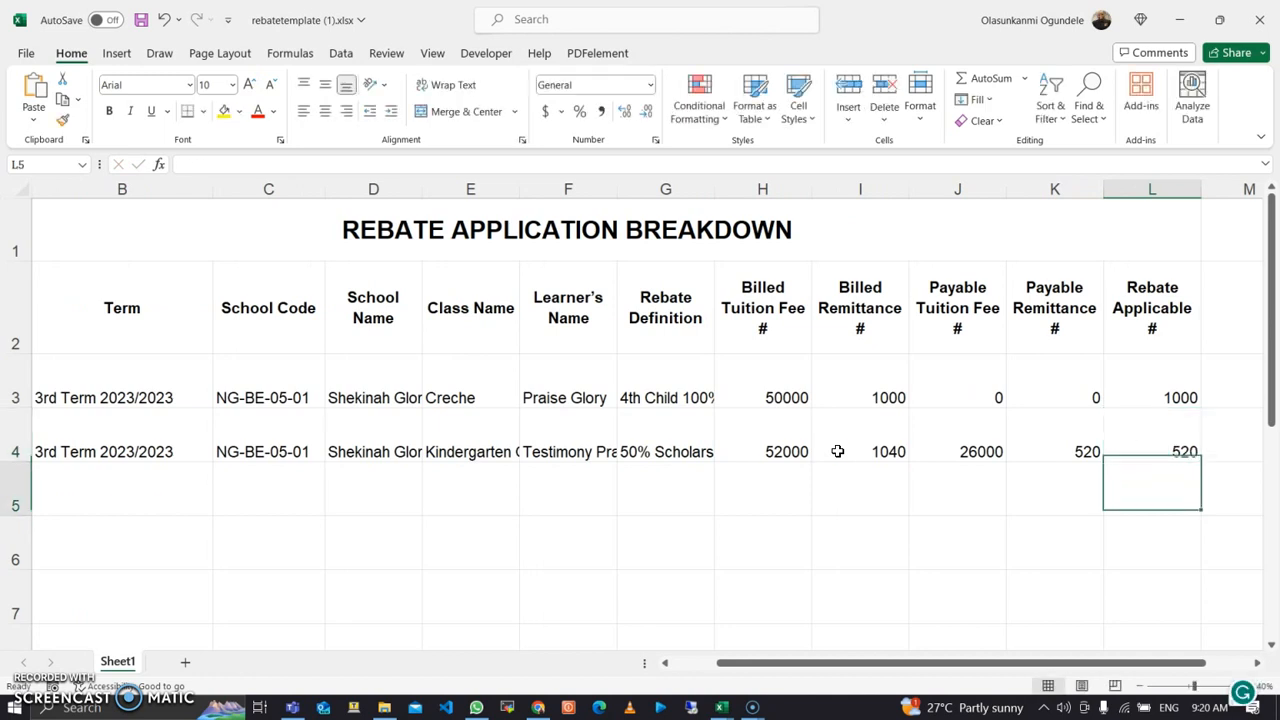
{"action": "key", "text": "Left"}
{"action": "key", "text": "Left"}
{"action": "key", "text": "Left"}
{"action": "key", "text": "Left"}
{"action": "key", "text": "Left"}
{"action": "key", "text": "Left"}
{"action": "key", "text": "Left"}
{"action": "key", "text": "Left"}
{"action": "key", "text": "Left"}
{"action": "key", "text": "Left"}
{"action": "key", "text": "Left"}
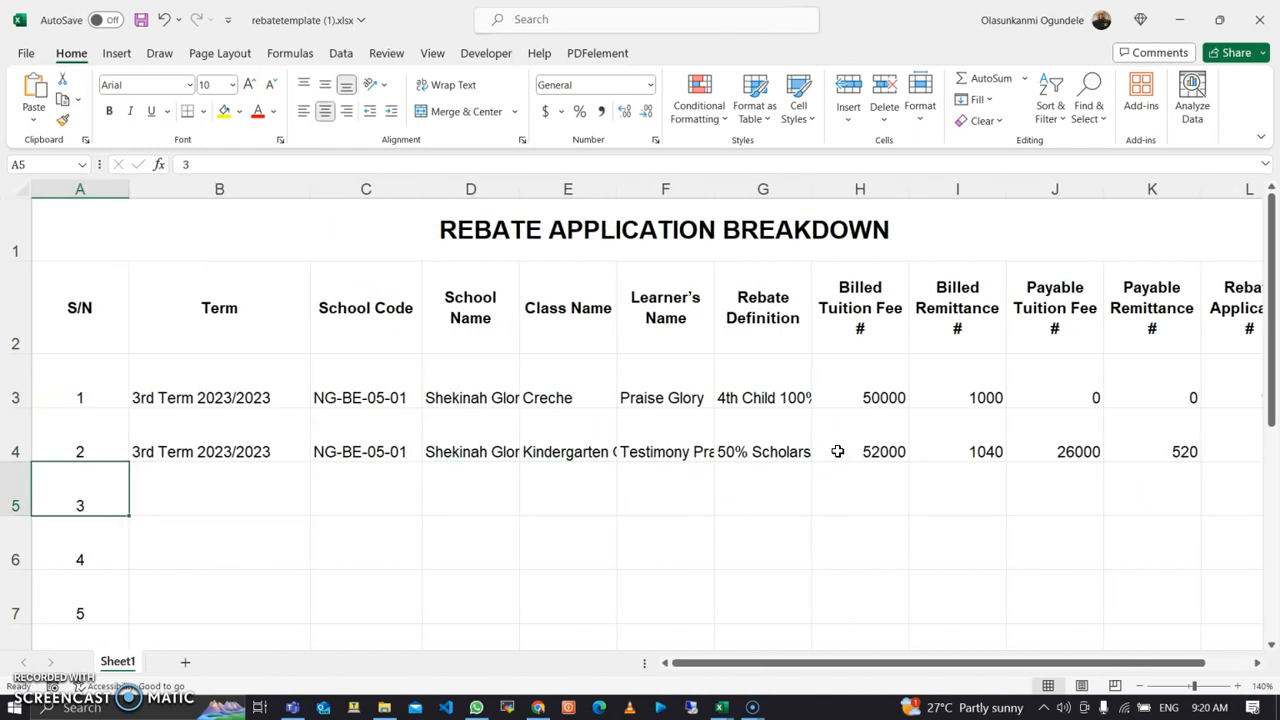
Step: Copy the term, school code and school name from row 4 into row 5
{"action": "key", "text": "Right"}
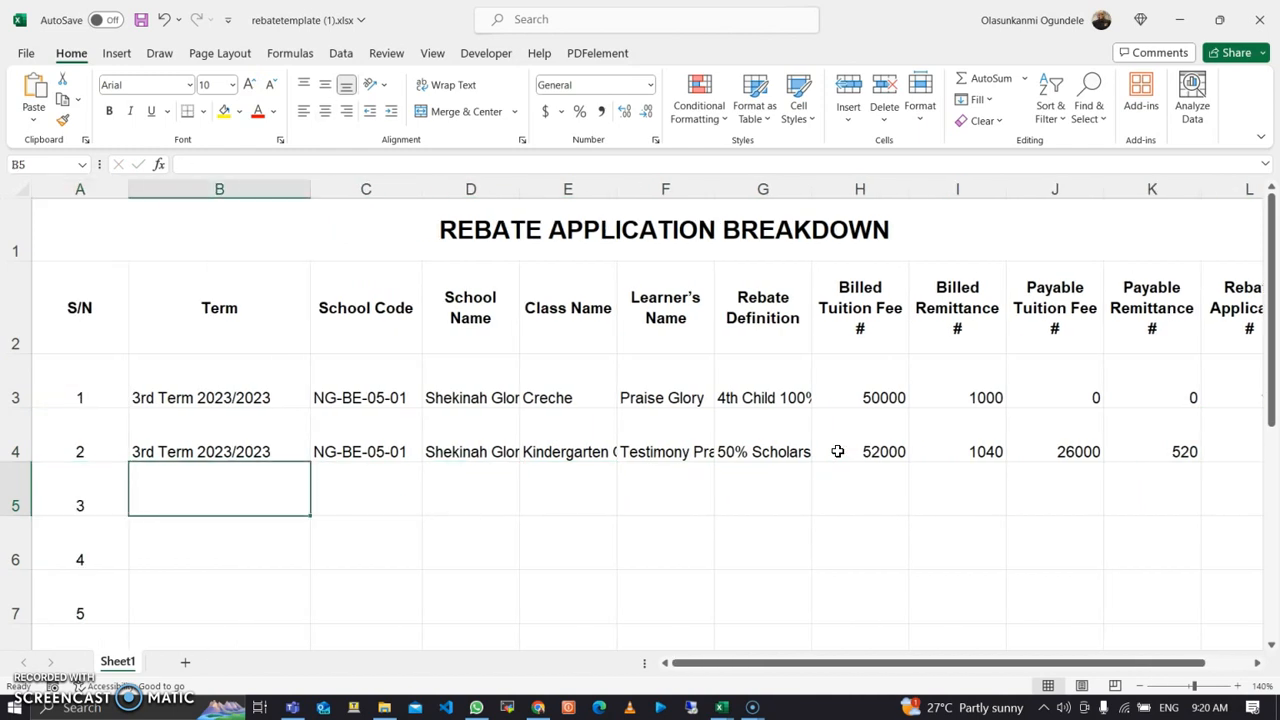
{"action": "key", "text": "ctrl+d"}
{"action": "key", "text": "Right"}
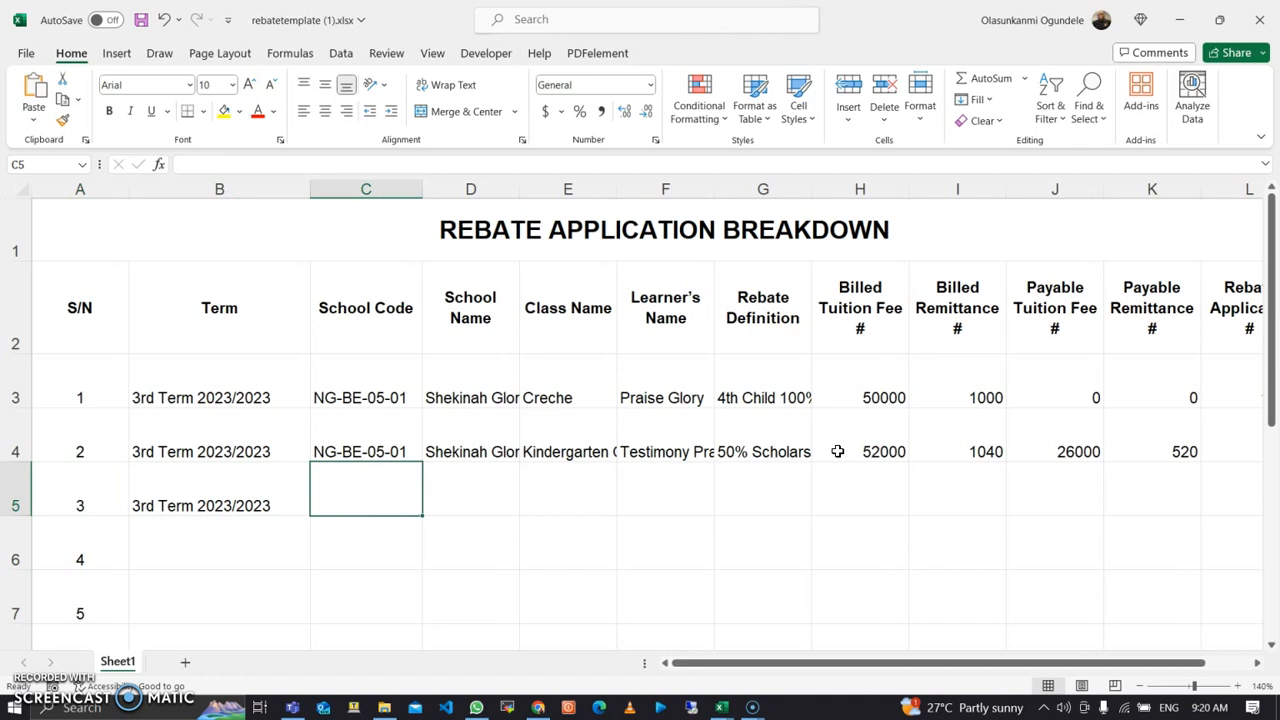
{"action": "key", "text": "ctrl+d"}
{"action": "key", "text": "Right"}
{"action": "key", "text": "ctrl+d"}
{"action": "key", "text": "Right"}
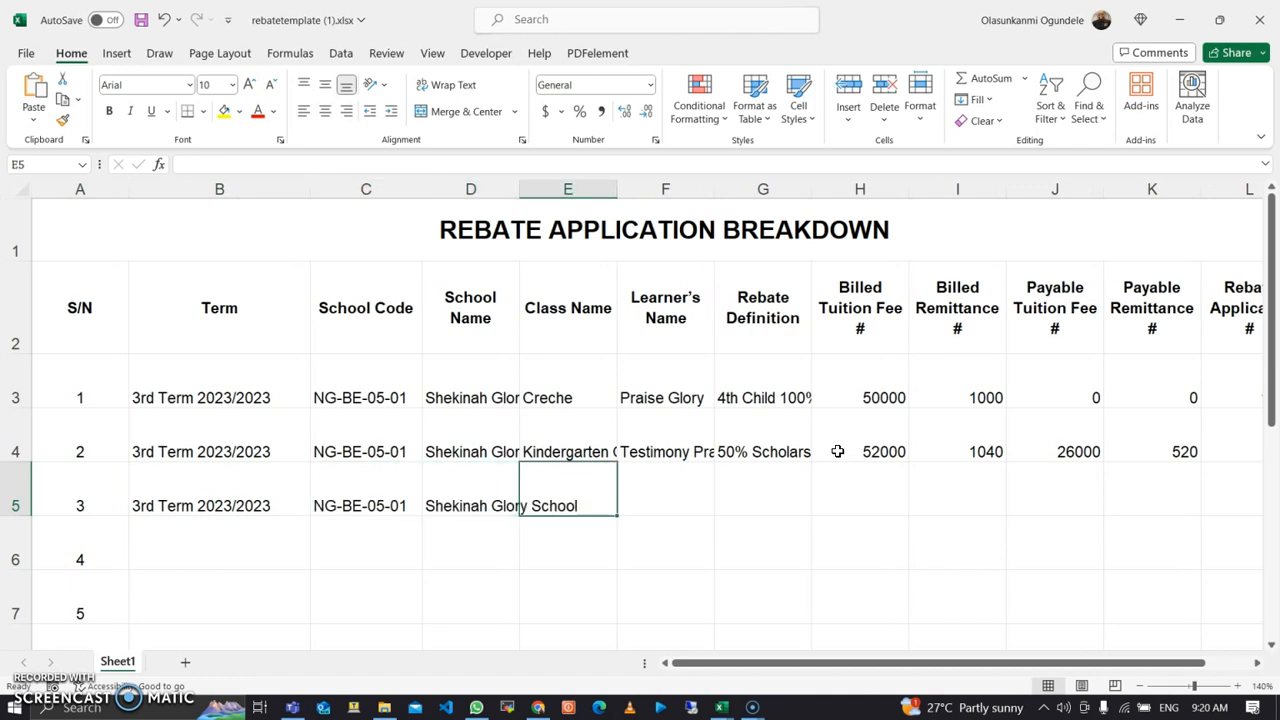
Step: Enter class Primary One and 'National Pastors Child' in row 5
{"action": "type", "text": "Prima"}
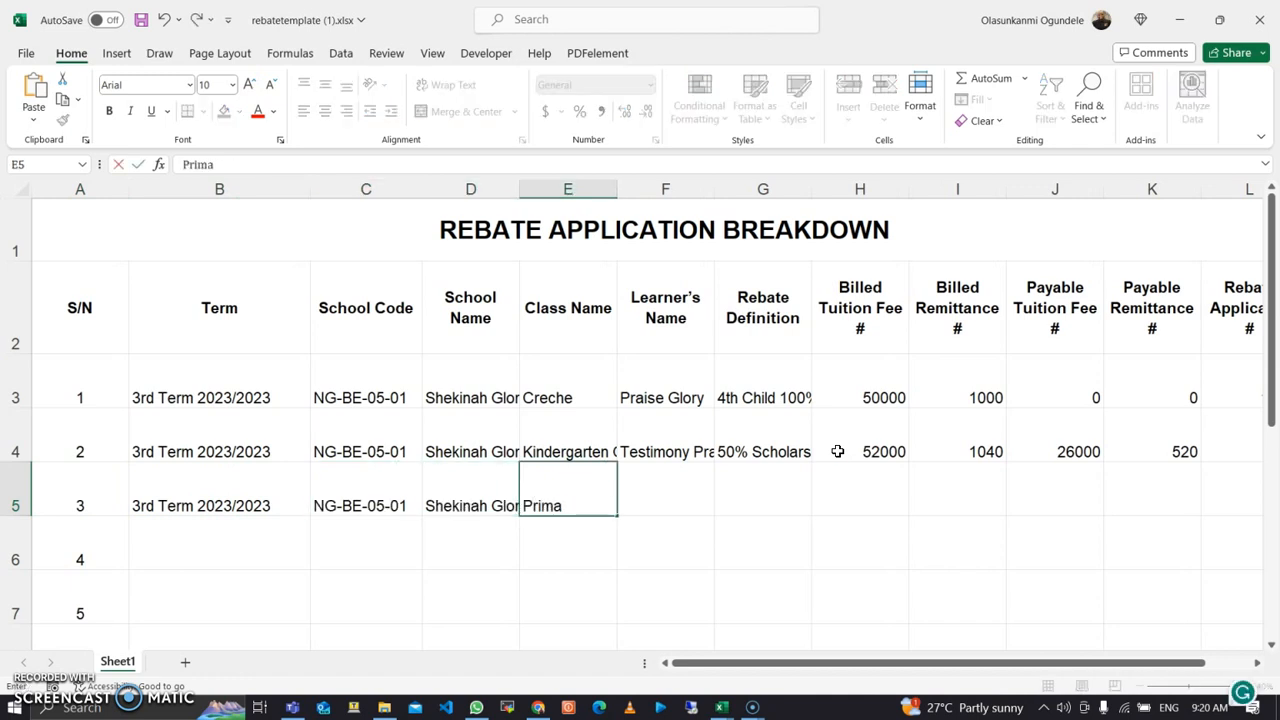
{"action": "type", "text": "ry One"}
{"action": "key", "text": "Right"}
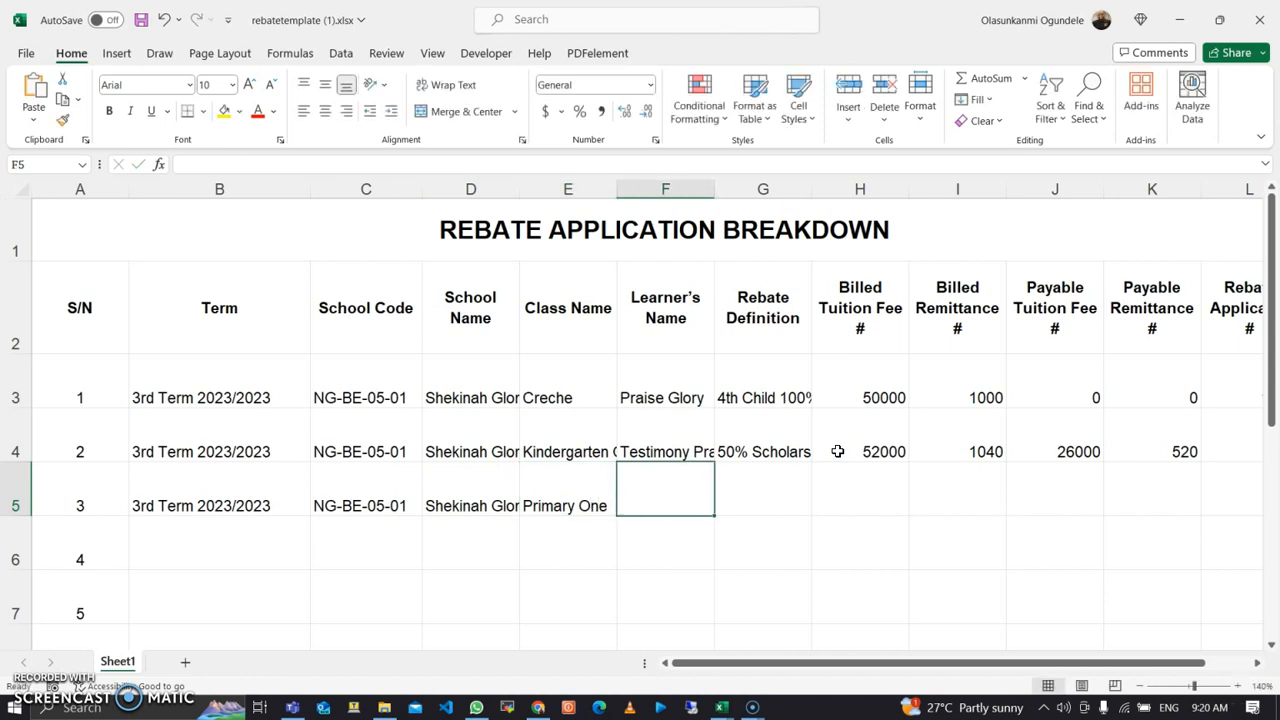
{"action": "type", "text": "Nationa"}
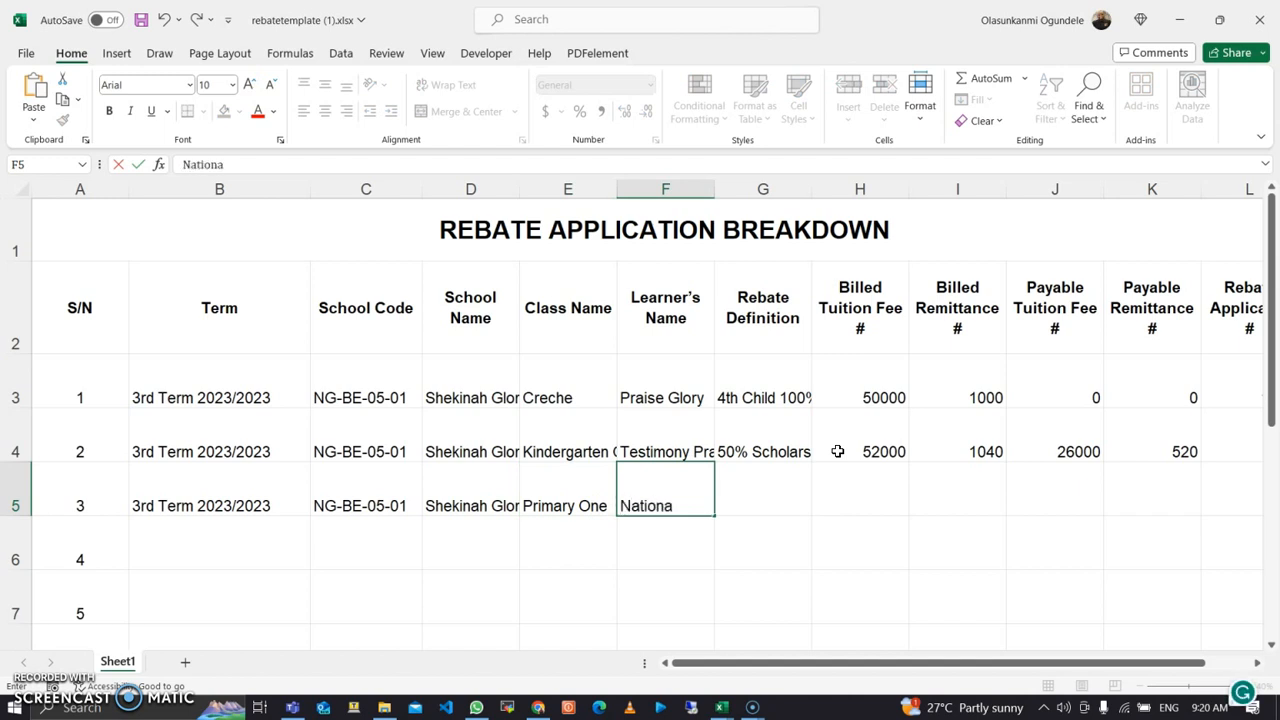
{"action": "type", "text": "l Pastors Chi"}
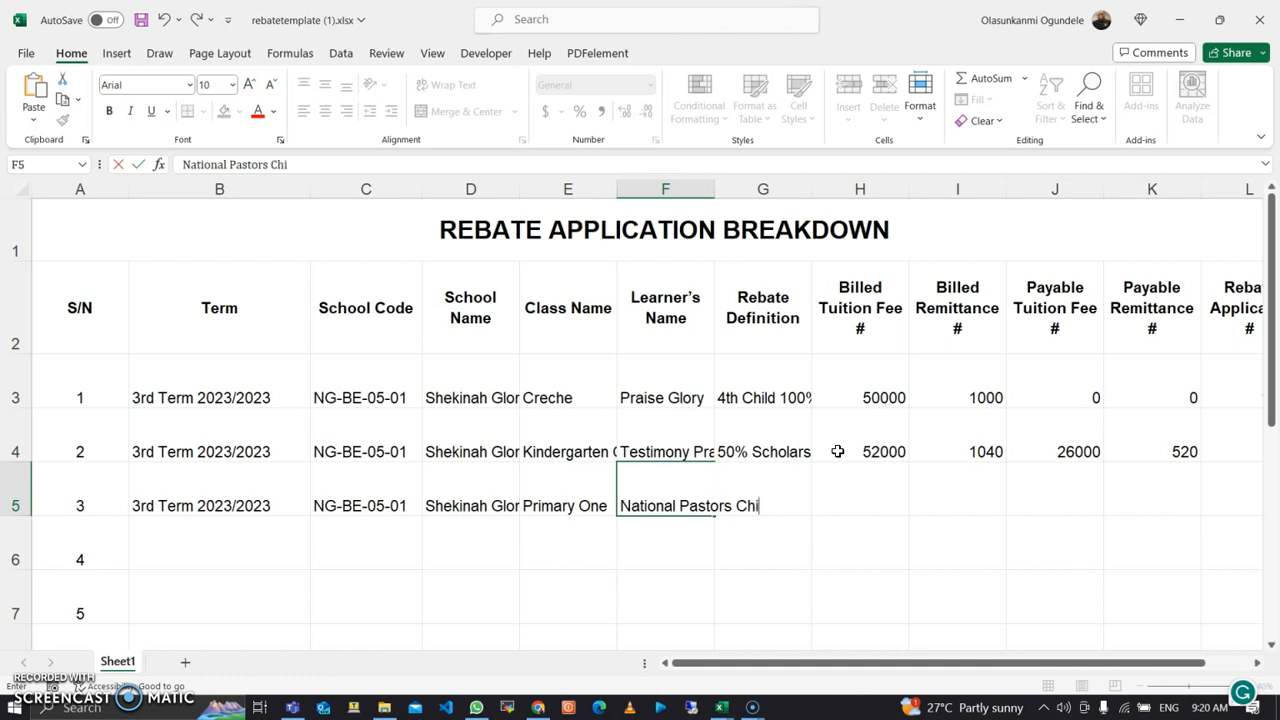
{"action": "type", "text": "ld"}
{"action": "key", "text": "Tab"}
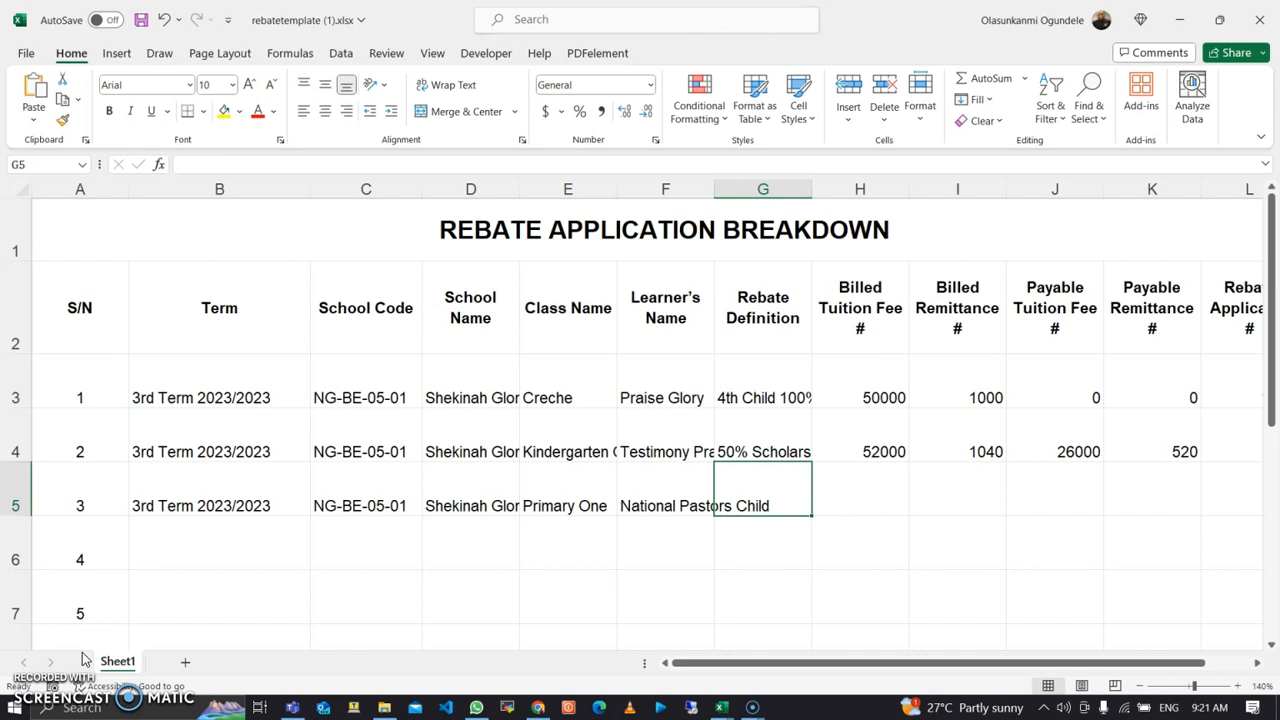
Step: Copy 'National Pastors Child' into Rebate Definition and replace F5 with the third learner's name
{"action": "key", "text": "Right"}
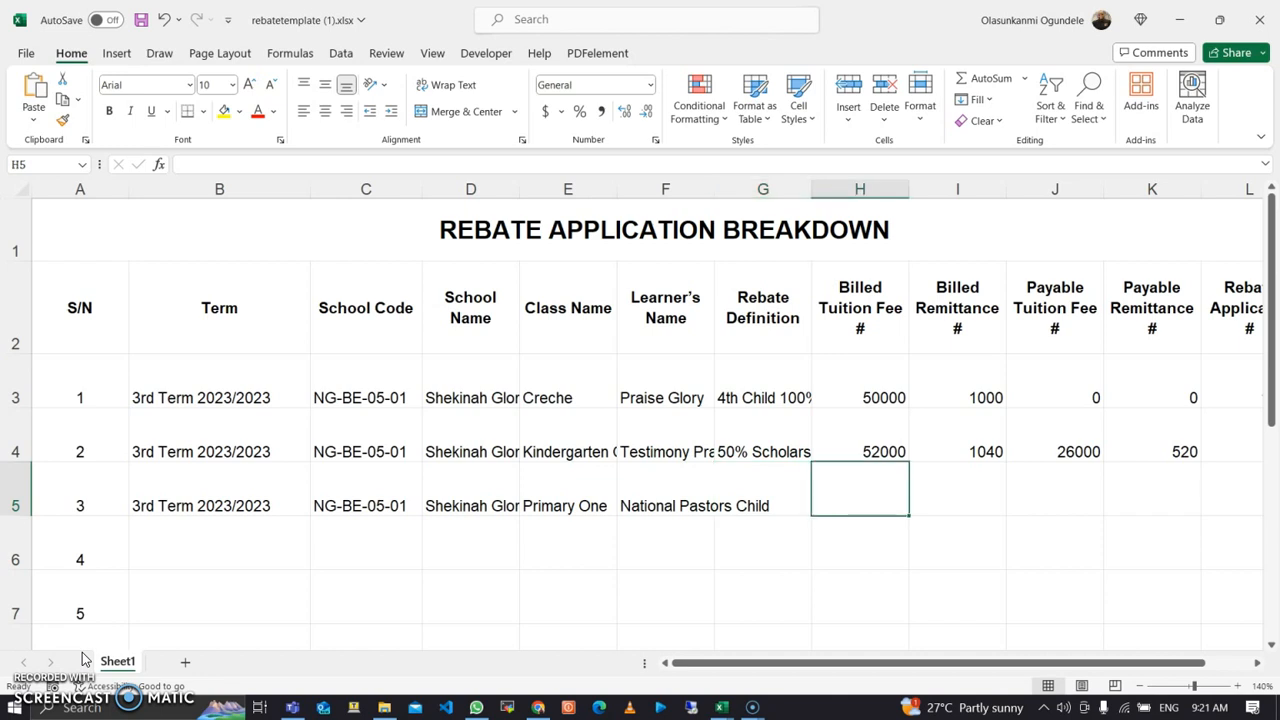
{"action": "key", "text": "Right"}
{"action": "key", "text": "Left"}
{"action": "key", "text": "Left"}
{"action": "key", "text": "Left"}
{"action": "key", "text": "Right"}
{"action": "key", "text": "ctrl+r"}
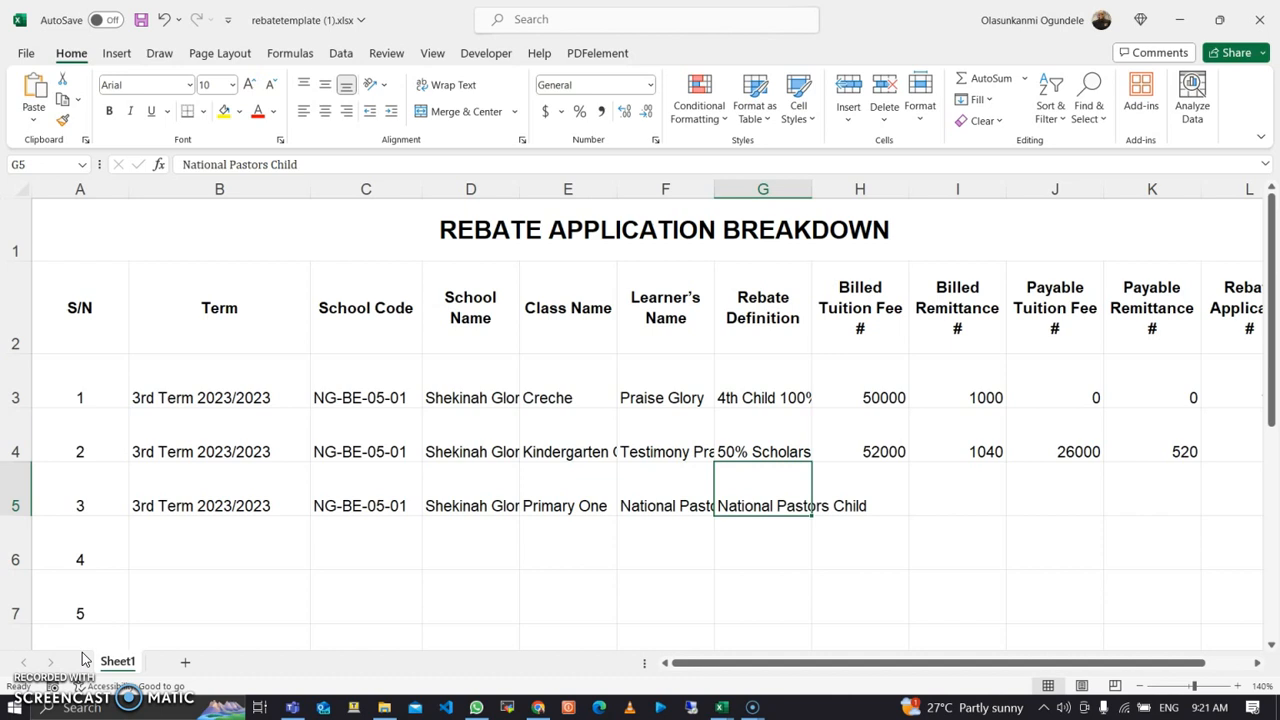
{"action": "key", "text": "Left"}
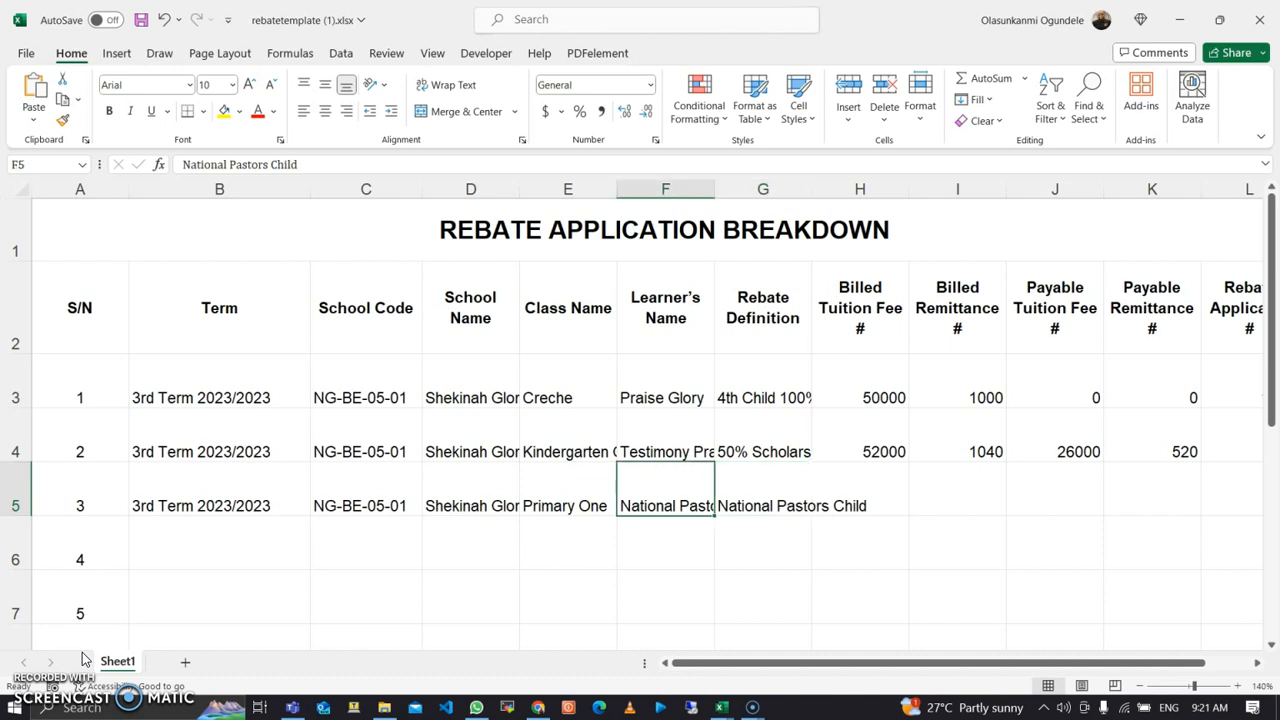
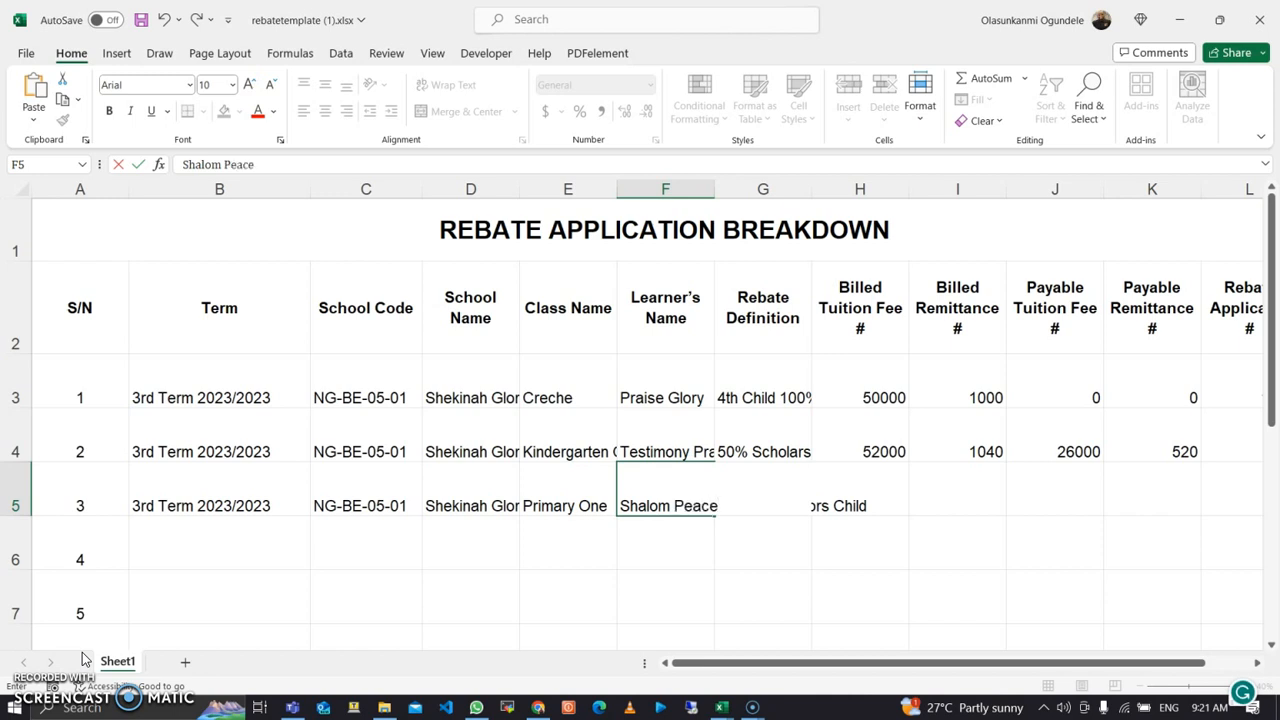
{"action": "key", "text": "Tab"}
{"action": "key", "text": "Tab"}
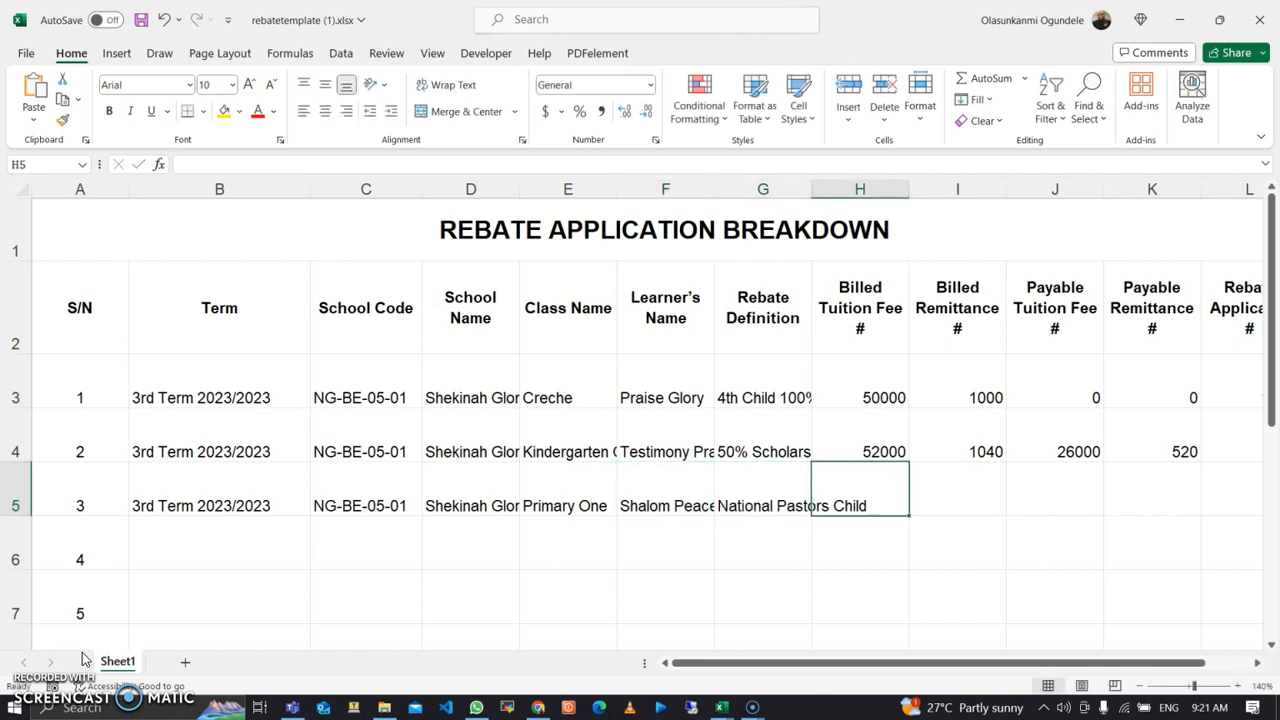
Step: Enter billed tuition 60000, 2% remittance (1200) and payable tuition 50000 in row 5
{"action": "type", "text": "60000"}
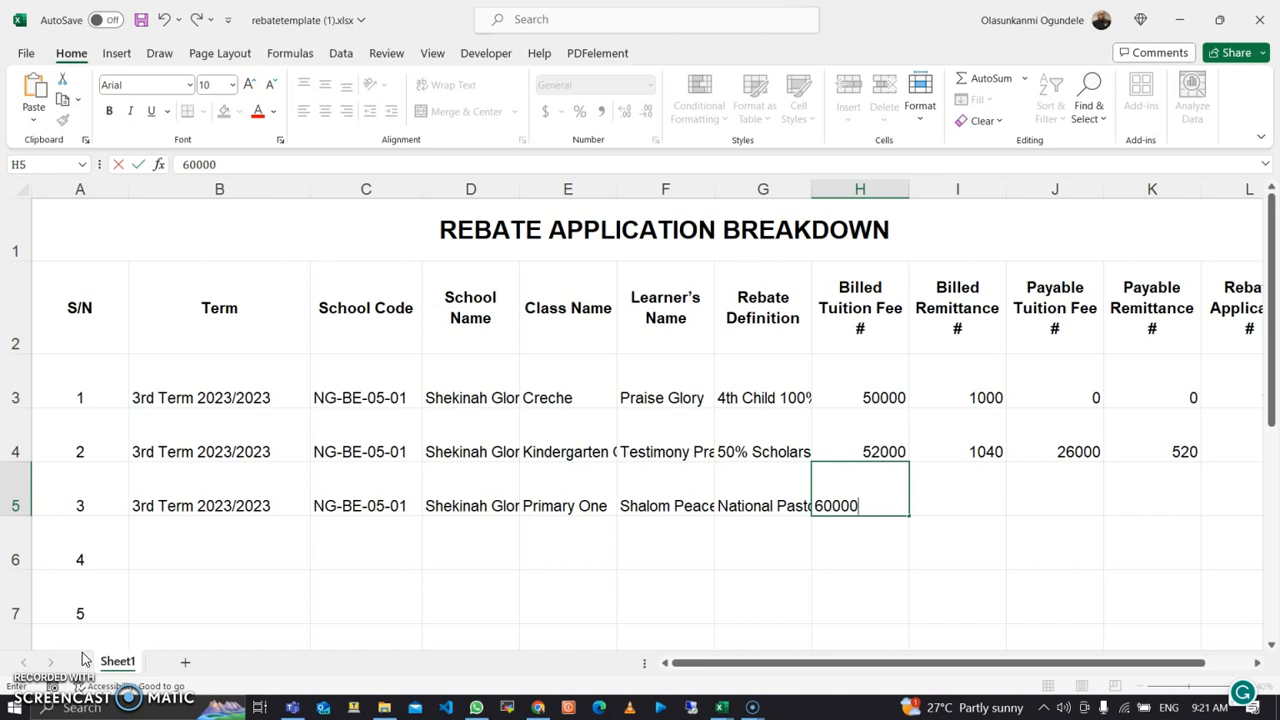
{"action": "key", "text": "Tab"}
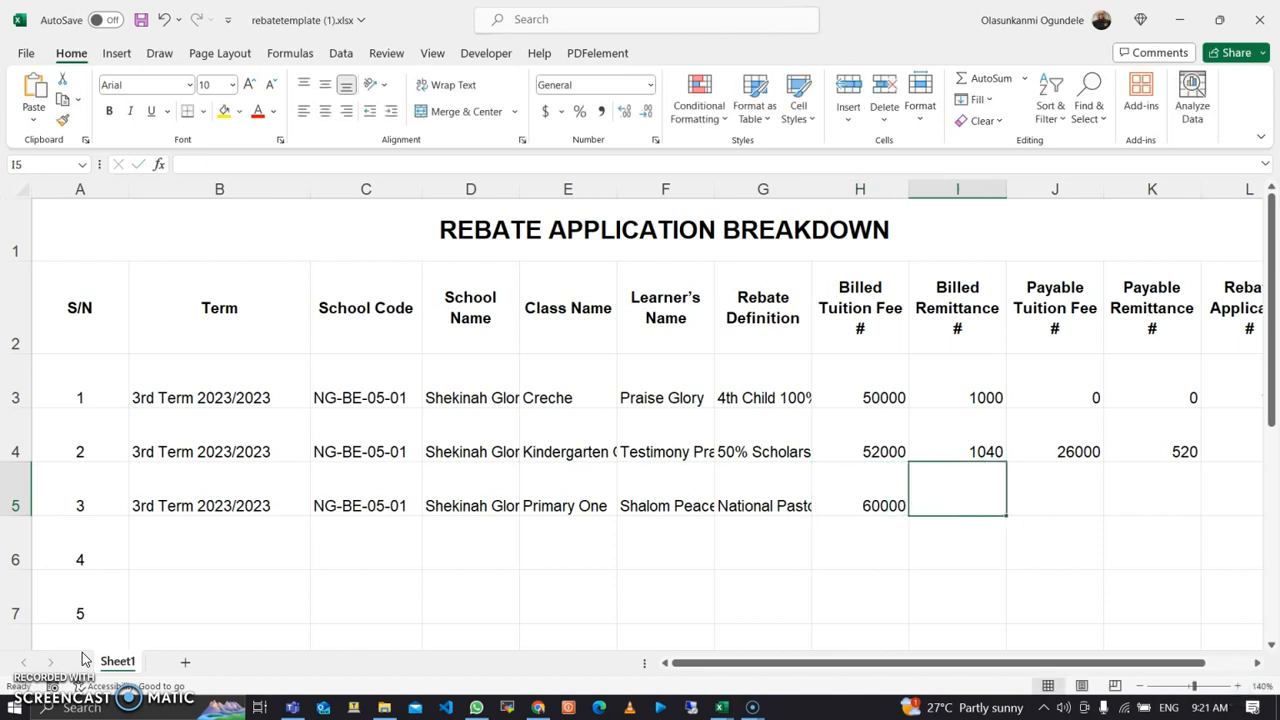
{"action": "key", "text": "ctrl+d"}
{"action": "key", "text": "Right"}
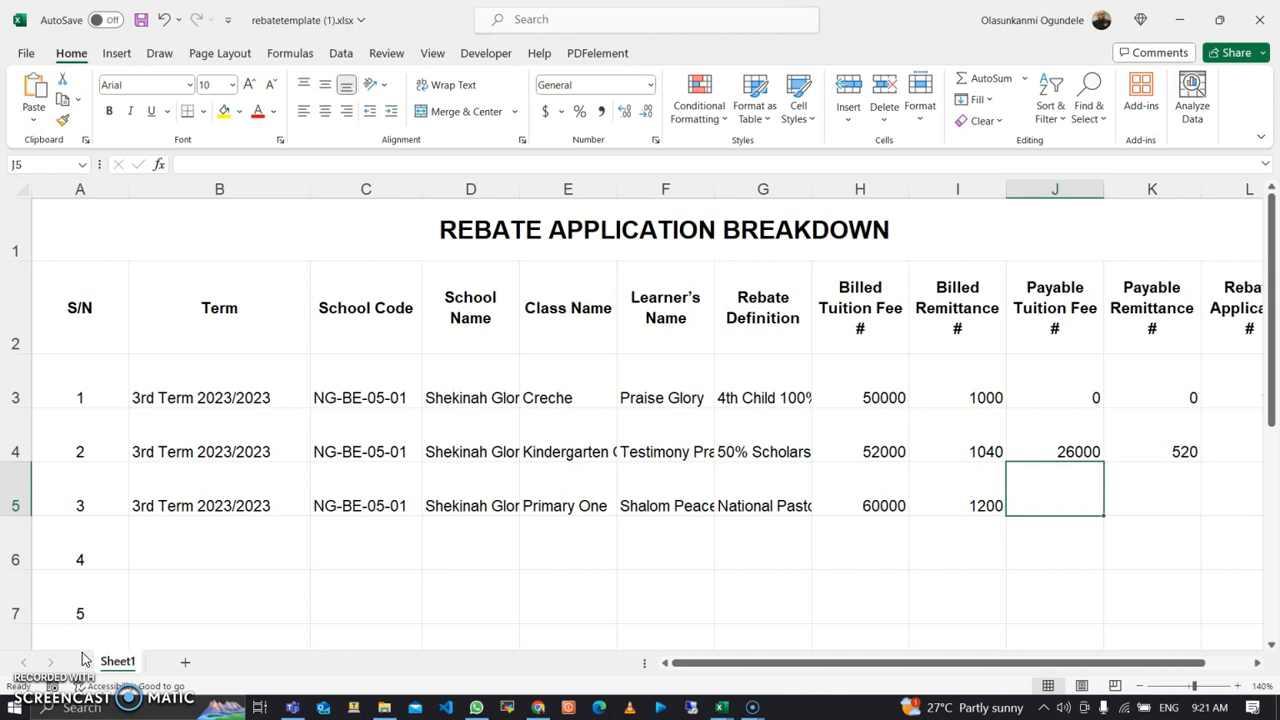
{"action": "type", "text": "50000"}
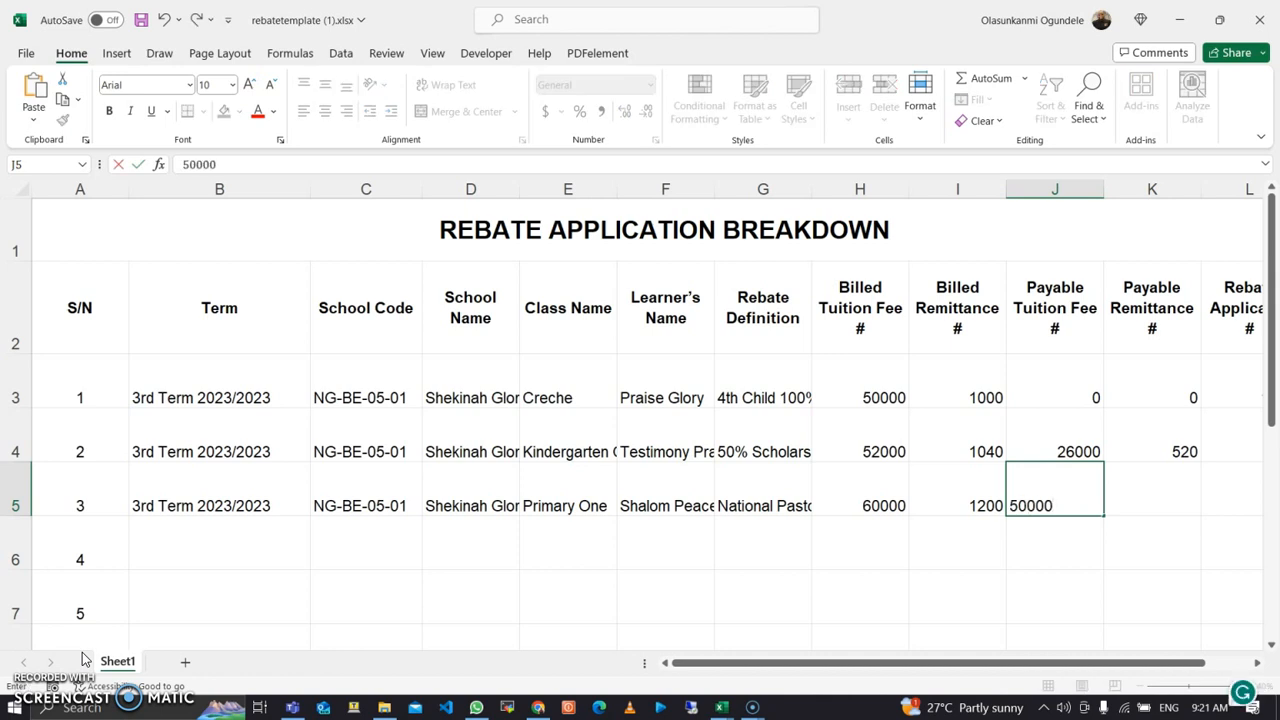
{"action": "key", "text": "Tab"}
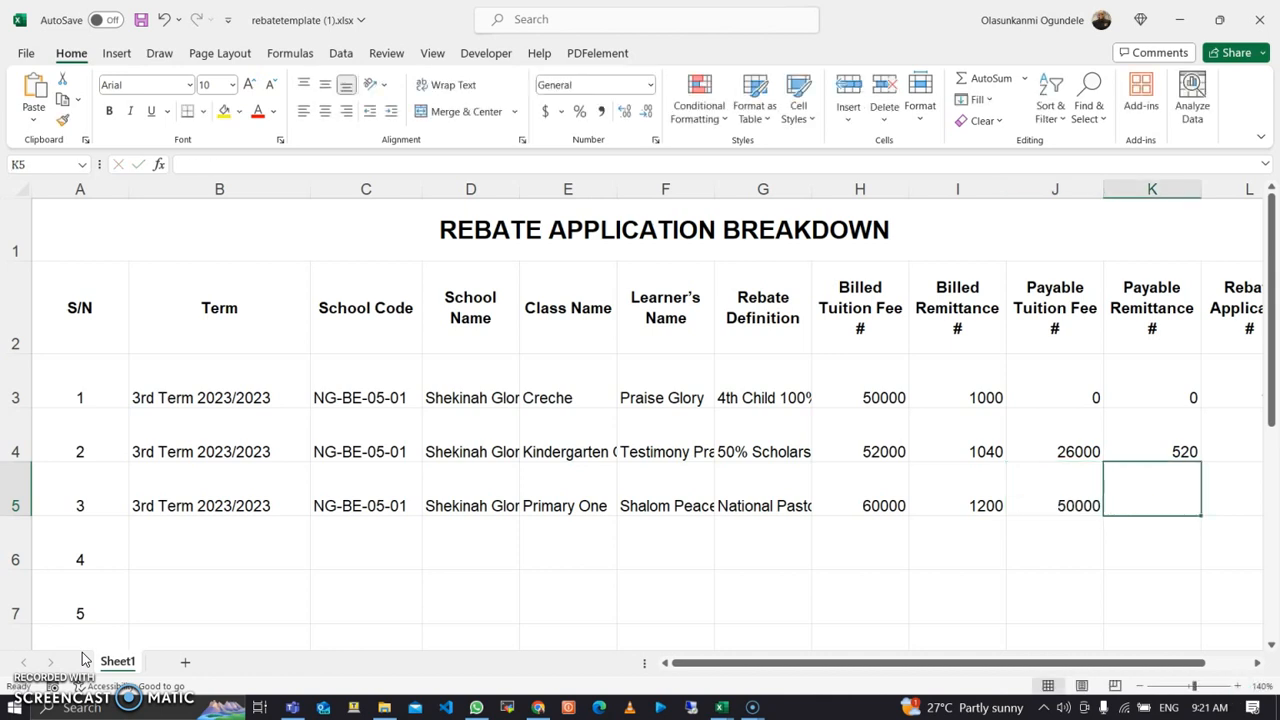